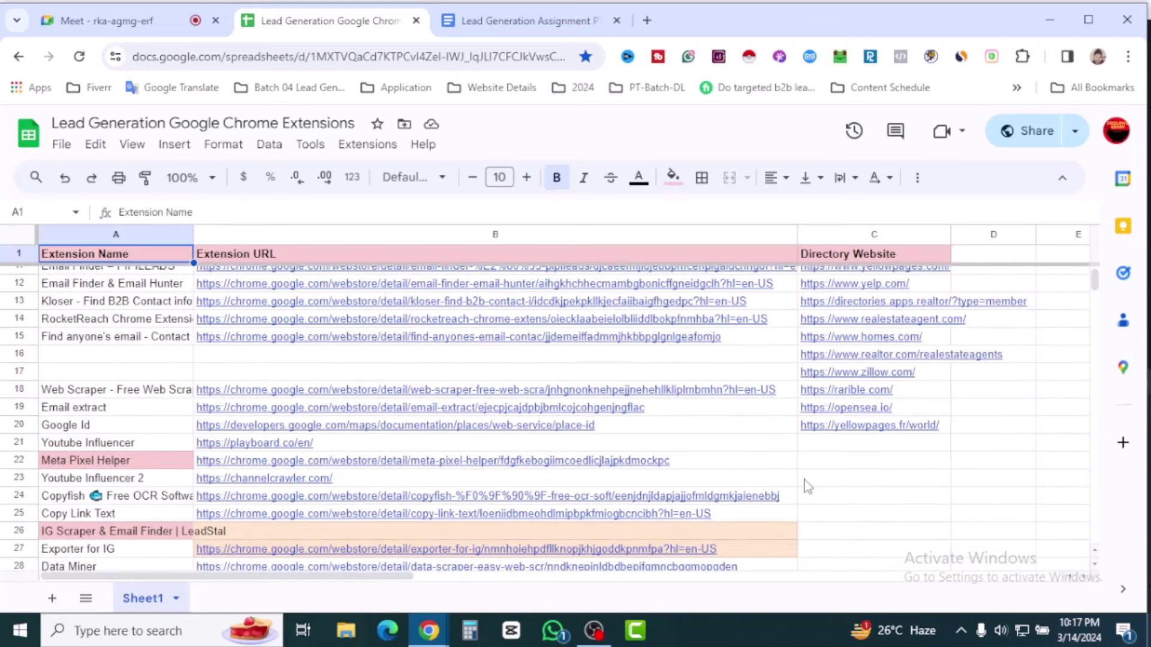
- Review the lead generation spreadsheet's extension names, extension URLs and directory websites
{"action": "scroll", "coordinate": [793, 463], "scroll_direction": "down", "scroll_amount": 4}
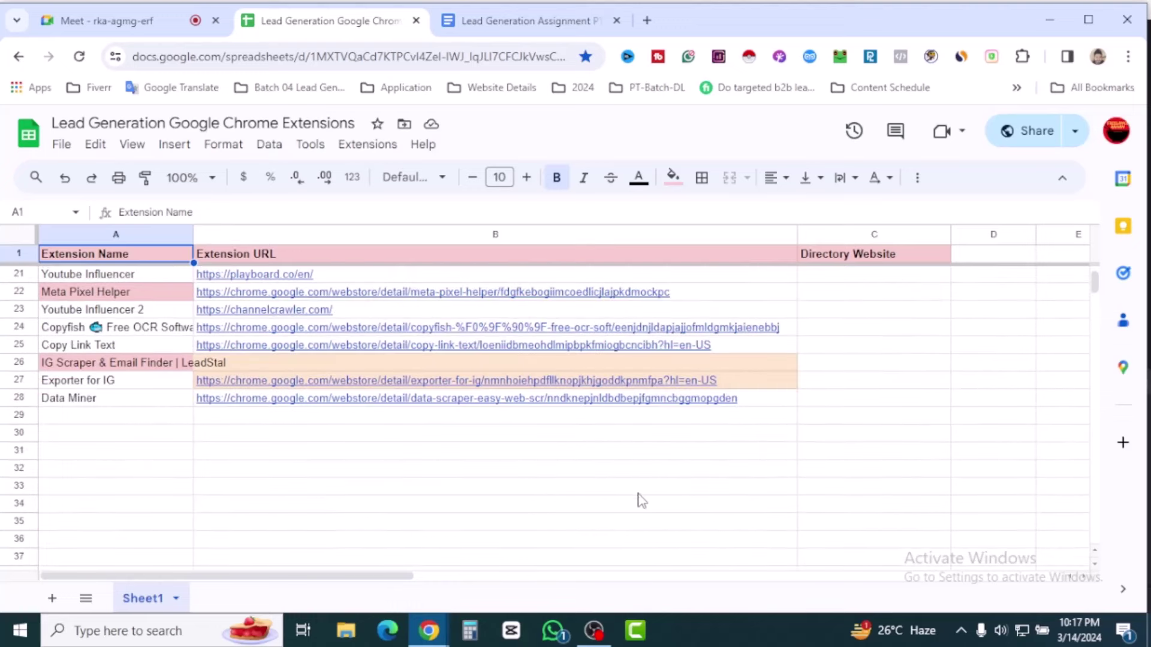
{"action": "scroll", "coordinate": [639, 500], "scroll_direction": "up", "scroll_amount": 2}
{"action": "scroll", "coordinate": [641, 515], "scroll_direction": "up", "scroll_amount": 2}
{"action": "mouse_move", "coordinate": [760, 465]}
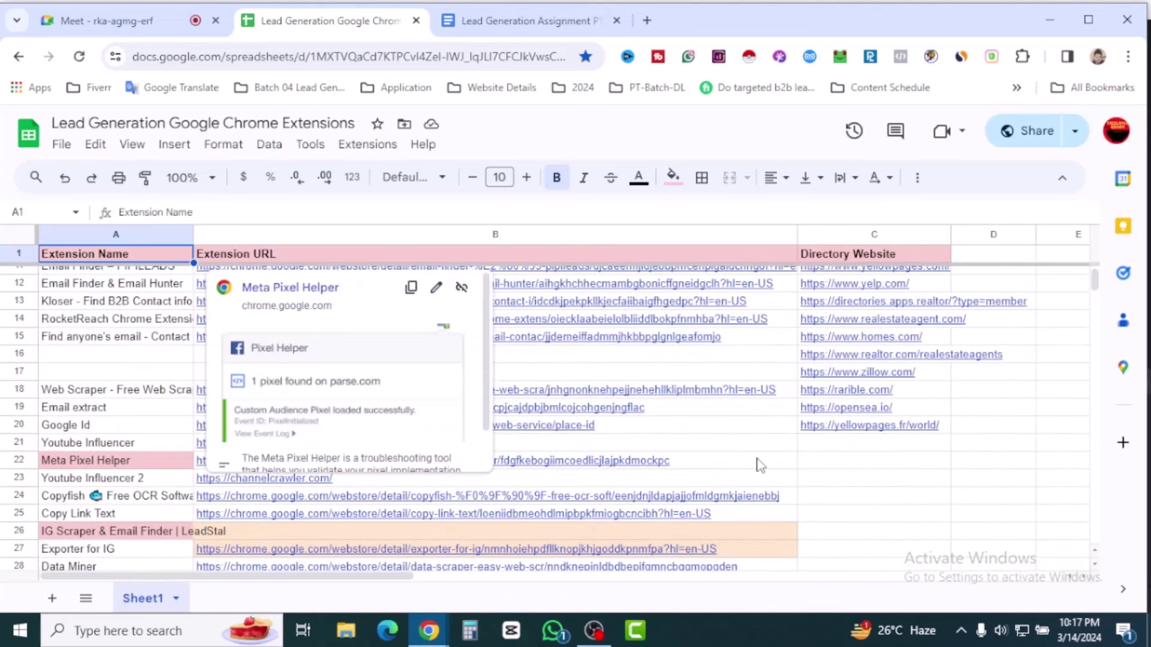
{"action": "scroll", "coordinate": [811, 526], "scroll_direction": "up", "scroll_amount": 4}
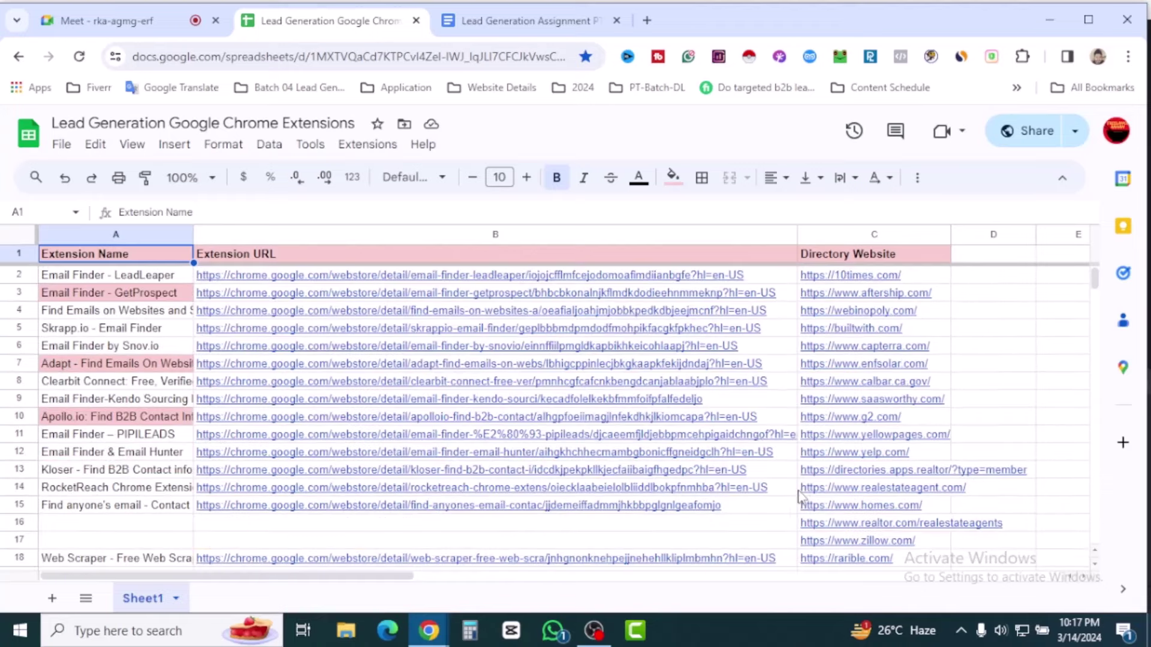
{"action": "mouse_move", "coordinate": [773, 436]}
{"action": "scroll", "coordinate": [153, 411], "scroll_direction": "down", "scroll_amount": 2}
{"action": "scroll", "coordinate": [153, 411], "scroll_direction": "down", "scroll_amount": 2}
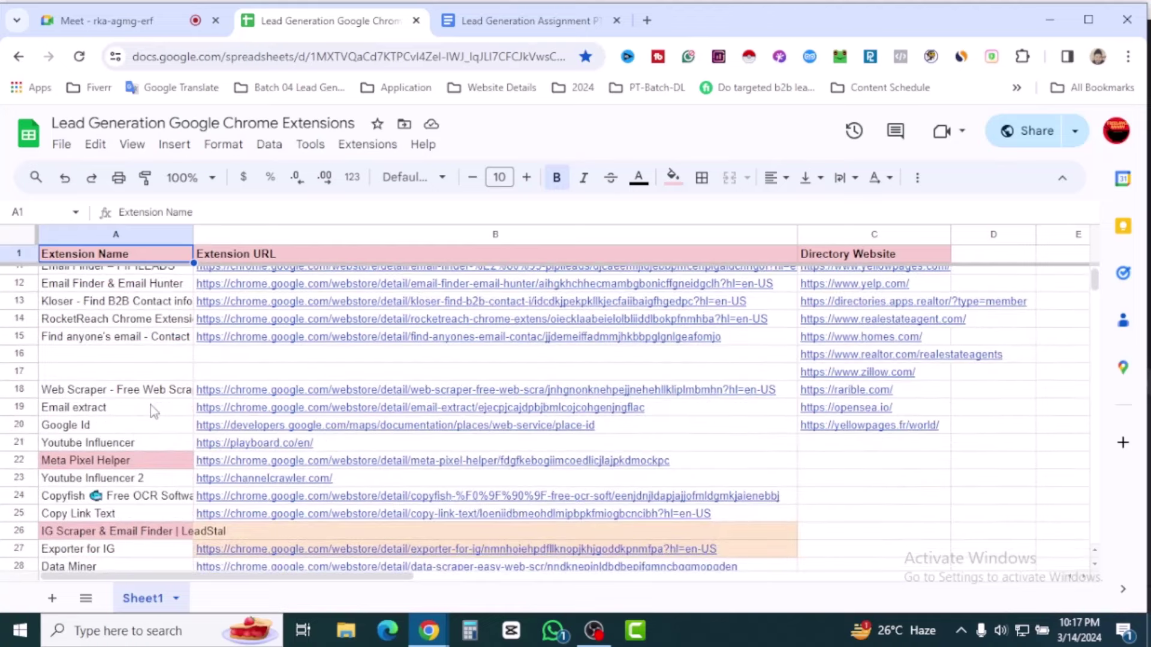
{"action": "scroll", "coordinate": [154, 411], "scroll_direction": "down", "scroll_amount": 3}
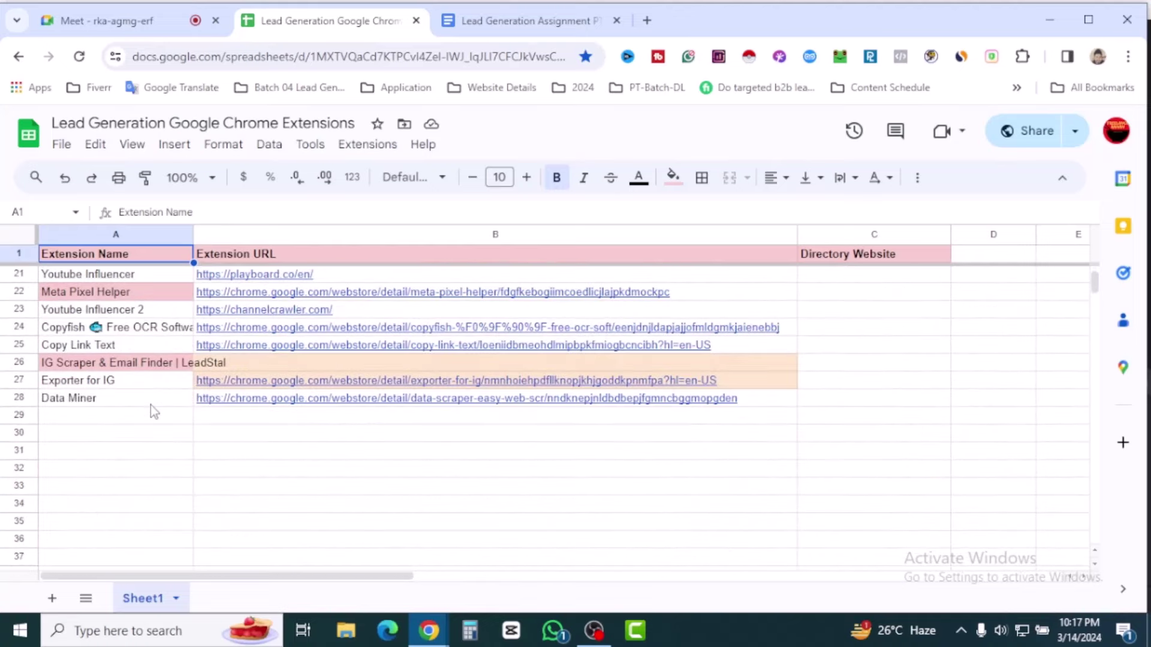
{"action": "scroll", "coordinate": [156, 470], "scroll_direction": "up", "scroll_amount": 6}
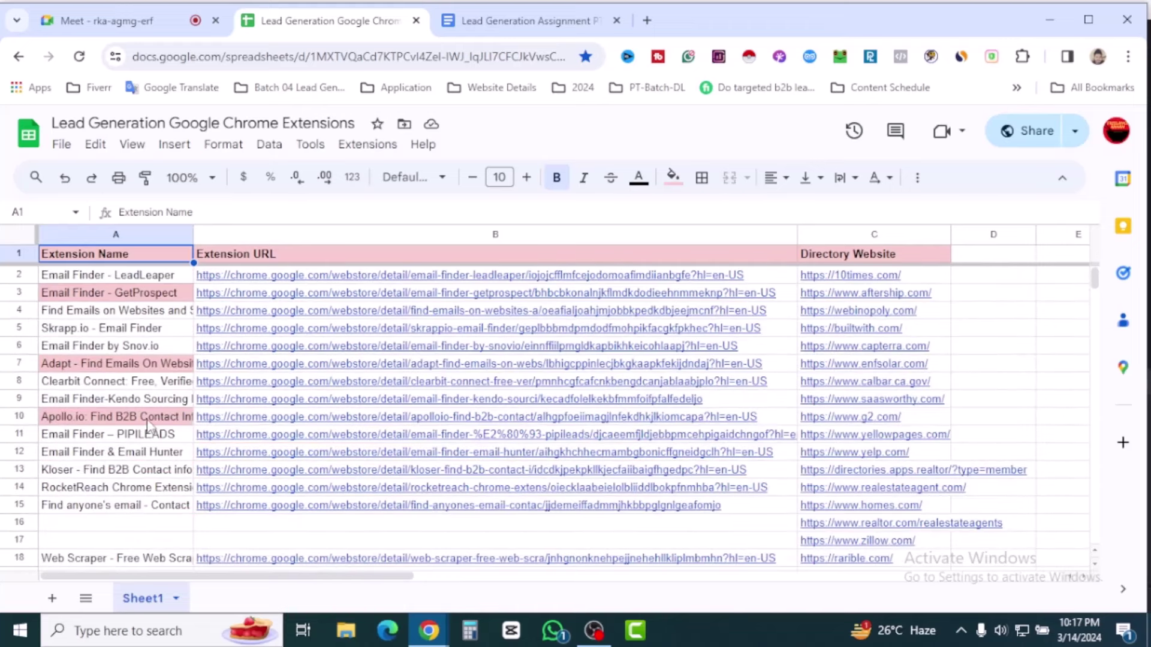
- Open the Lead Generation Assignment PT06 document and read its requirements, industries list and submission details
{"action": "left_click", "coordinate": [521, 20]}
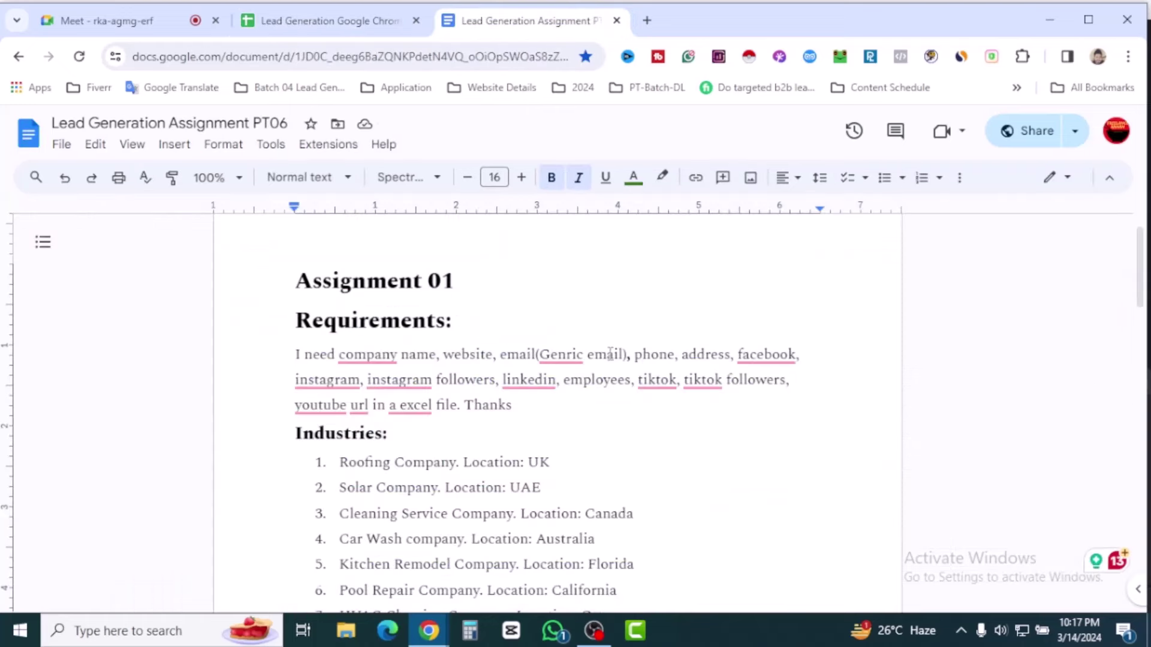
{"action": "scroll", "coordinate": [617, 359], "scroll_direction": "down", "scroll_amount": 5}
{"action": "scroll", "coordinate": [617, 359], "scroll_direction": "down", "scroll_amount": 4}
{"action": "scroll", "coordinate": [367, 411], "scroll_direction": "up", "scroll_amount": 3}
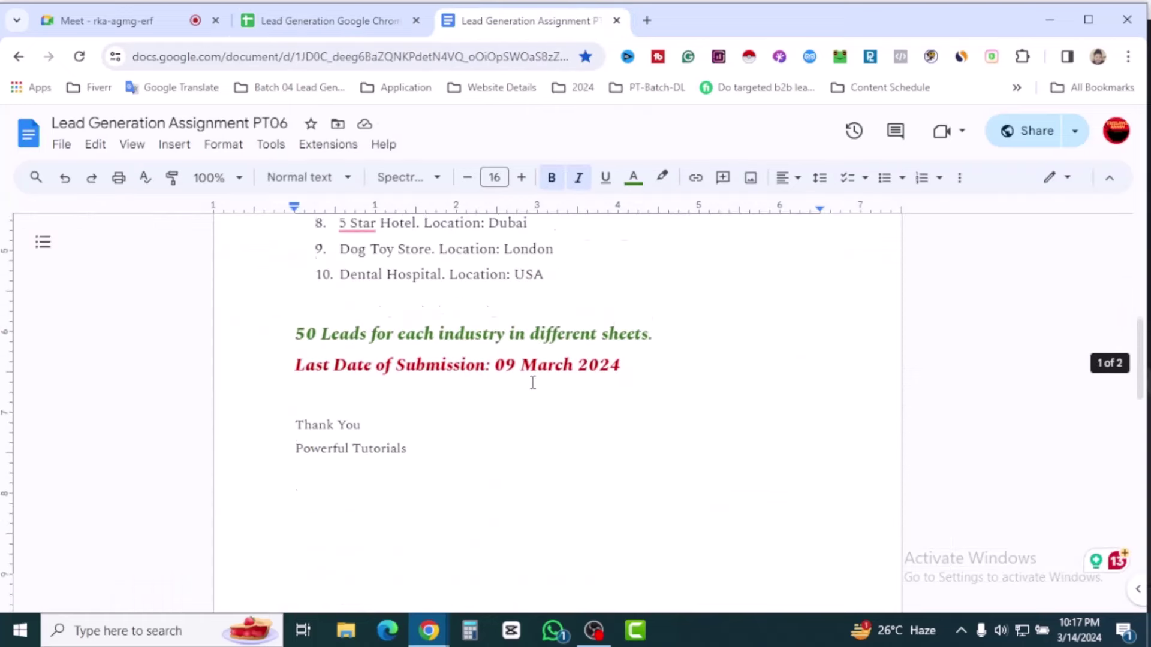
{"action": "scroll", "coordinate": [569, 382], "scroll_direction": "up", "scroll_amount": 7}
{"action": "scroll", "coordinate": [569, 381], "scroll_direction": "down", "scroll_amount": 10}
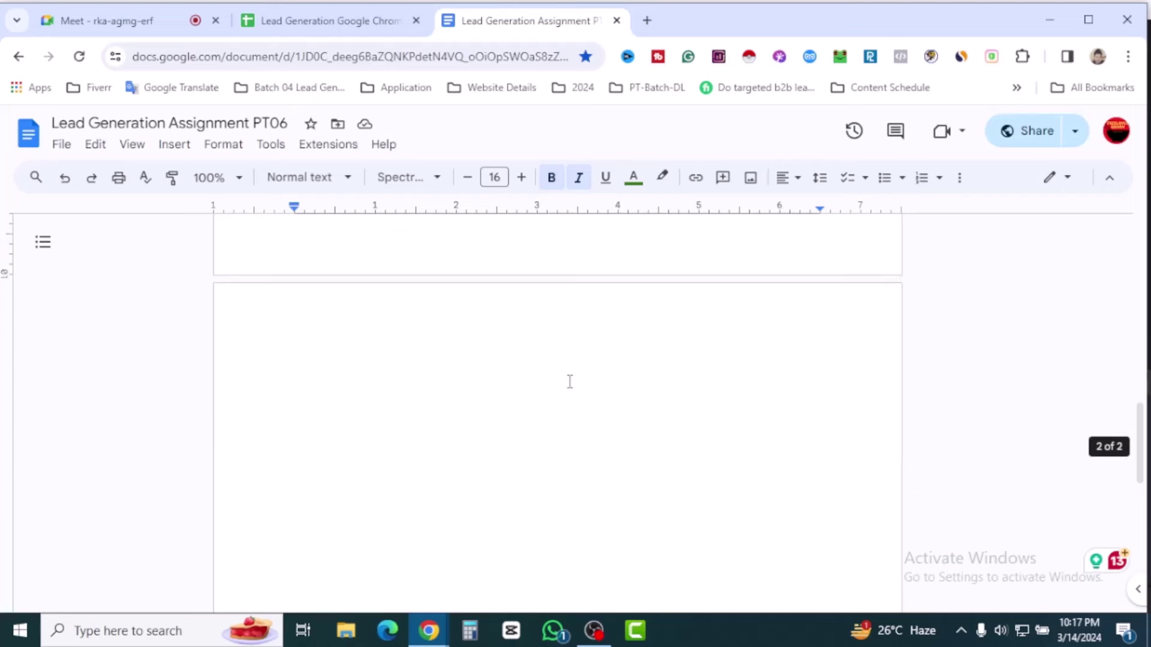
{"action": "scroll", "coordinate": [534, 422], "scroll_direction": "up", "scroll_amount": 10}
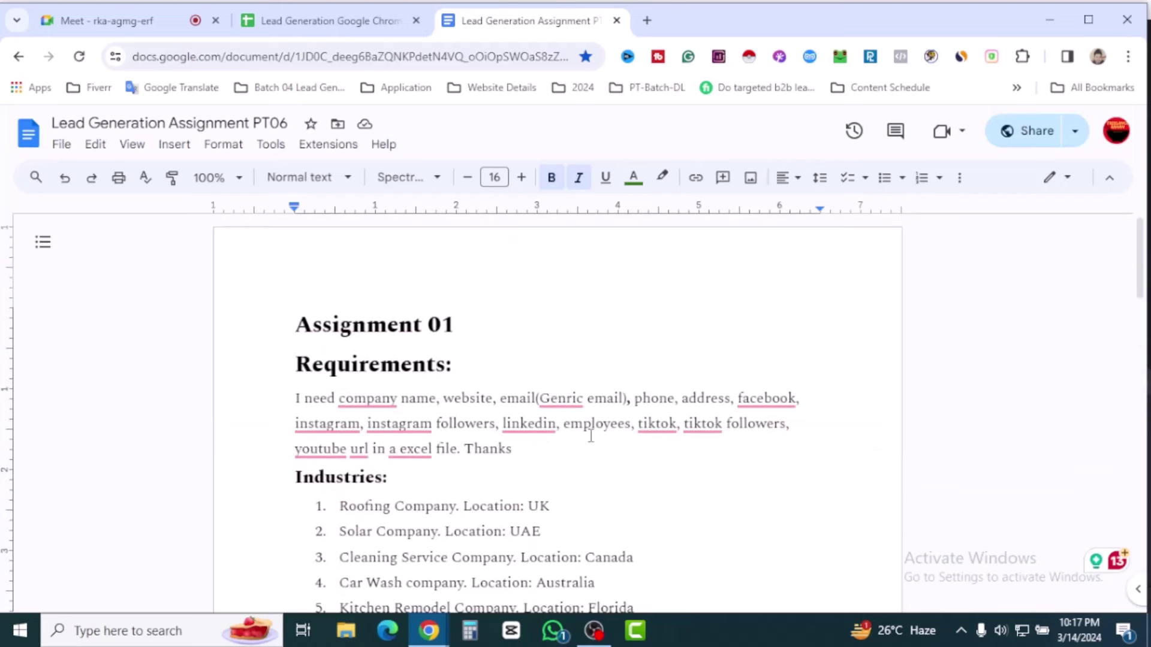
{"action": "scroll", "coordinate": [591, 436], "scroll_direction": "down", "scroll_amount": 5}
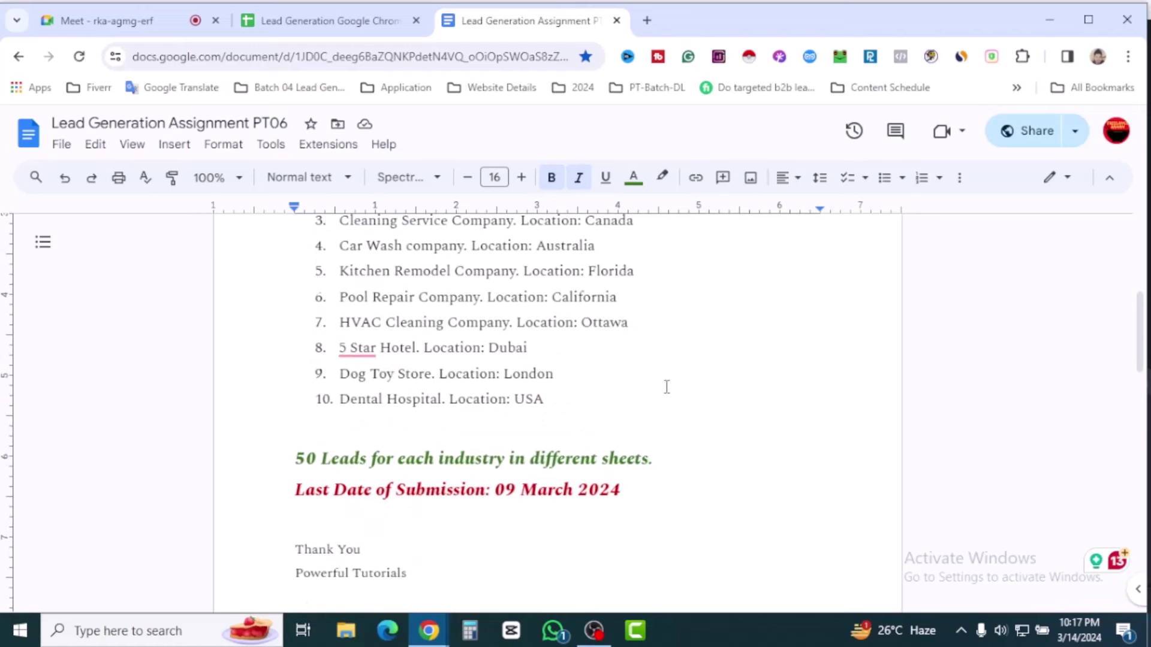
{"action": "scroll", "coordinate": [666, 386], "scroll_direction": "down", "scroll_amount": 4}
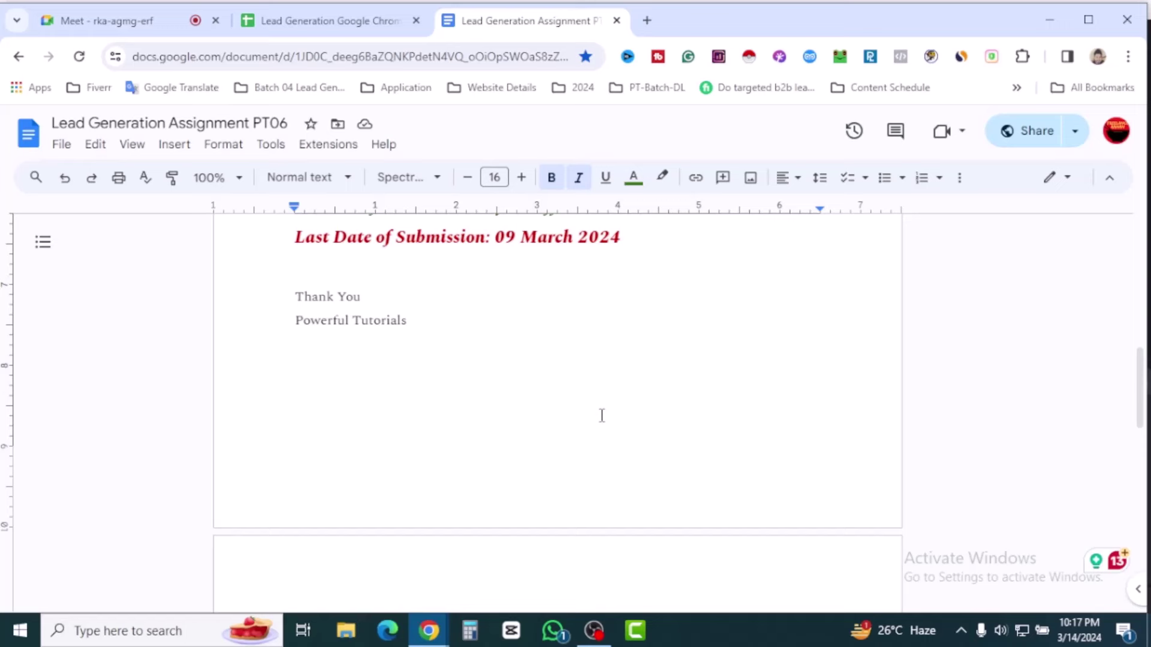
{"action": "scroll", "coordinate": [601, 415], "scroll_direction": "down", "scroll_amount": 3}
{"action": "scroll", "coordinate": [620, 425], "scroll_direction": "up", "scroll_amount": 7}
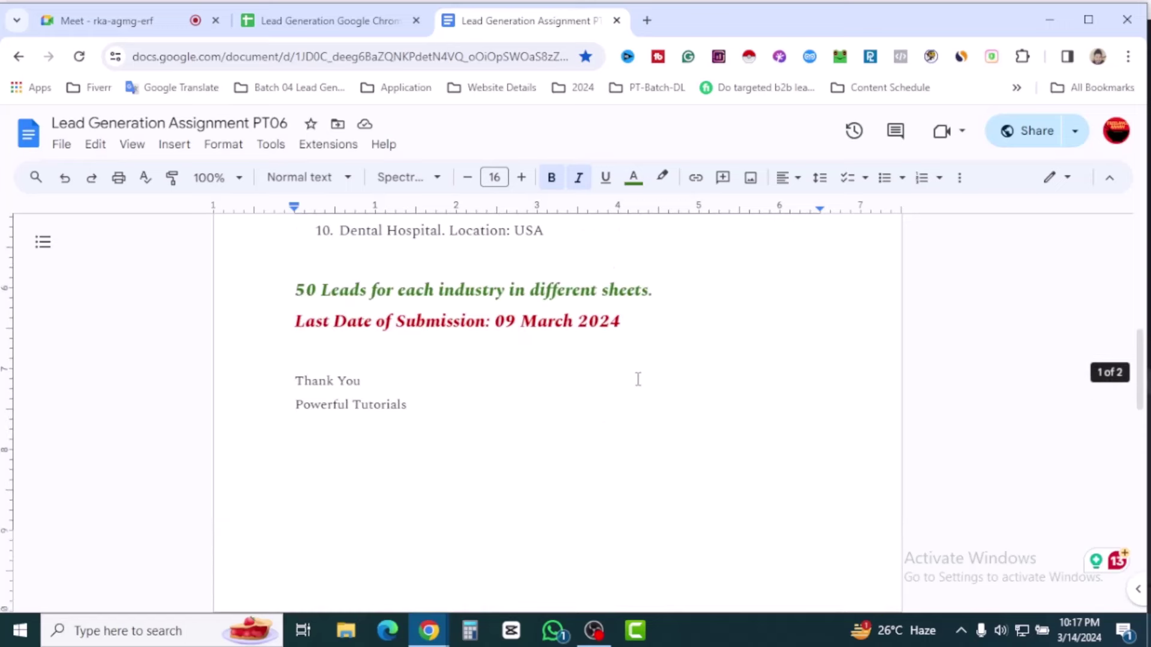
{"action": "scroll", "coordinate": [665, 359], "scroll_direction": "up", "scroll_amount": 4}
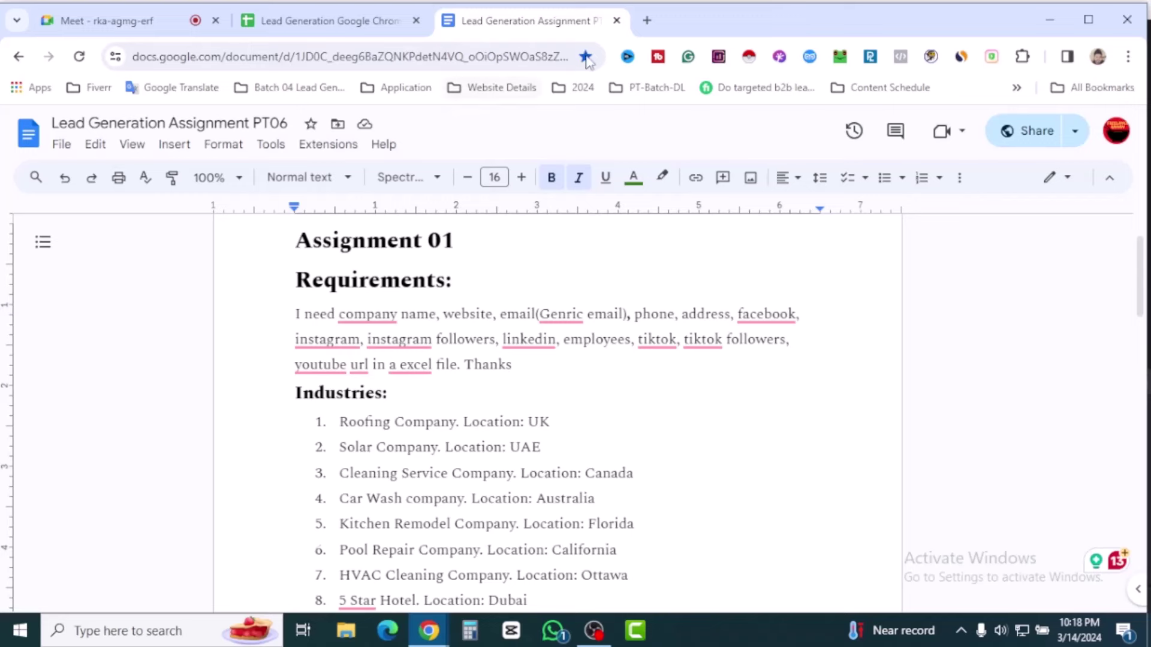
- Close the assignment document and select the Email Finder - GetProspect entry in the extensions spreadsheet
{"action": "left_click", "coordinate": [616, 20]}
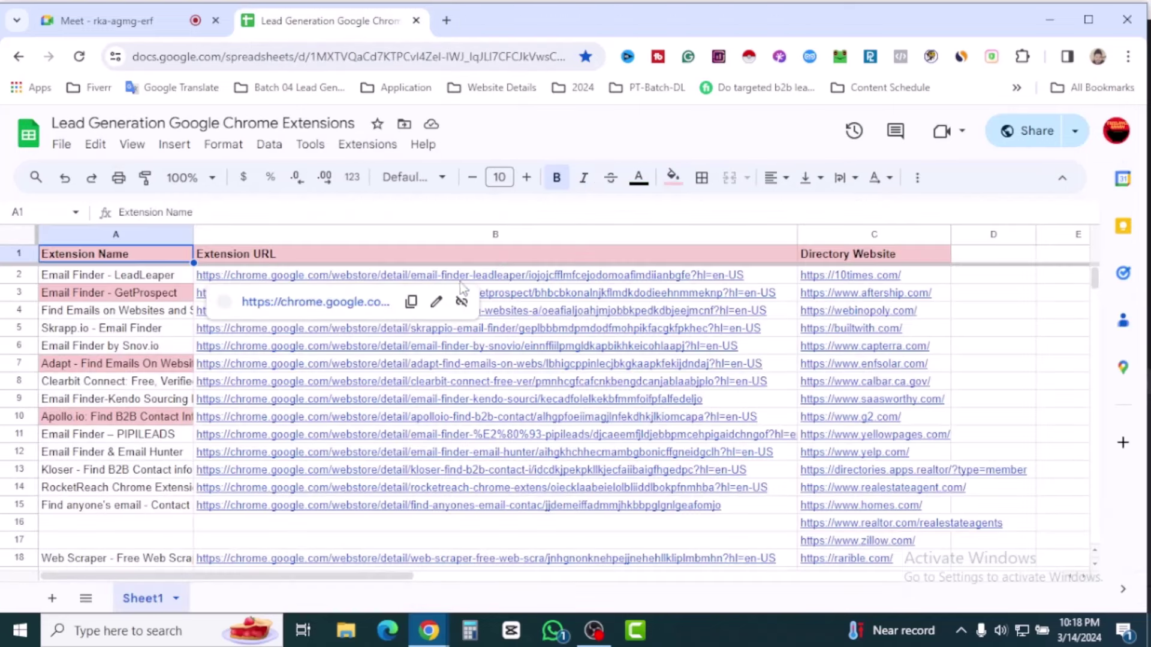
{"action": "left_click", "coordinate": [147, 294]}
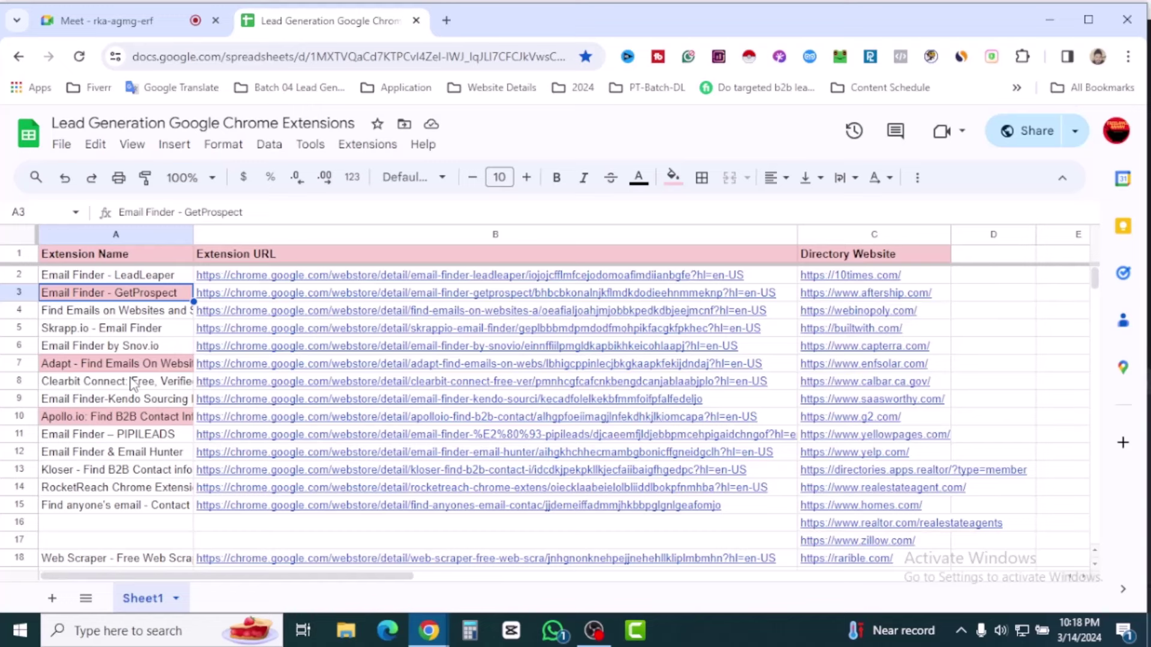
- Open LinkedIn in a new browser tab and search for "construction owner"
{"action": "left_click", "coordinate": [446, 22]}
{"action": "left_click", "coordinate": [472, 441]}
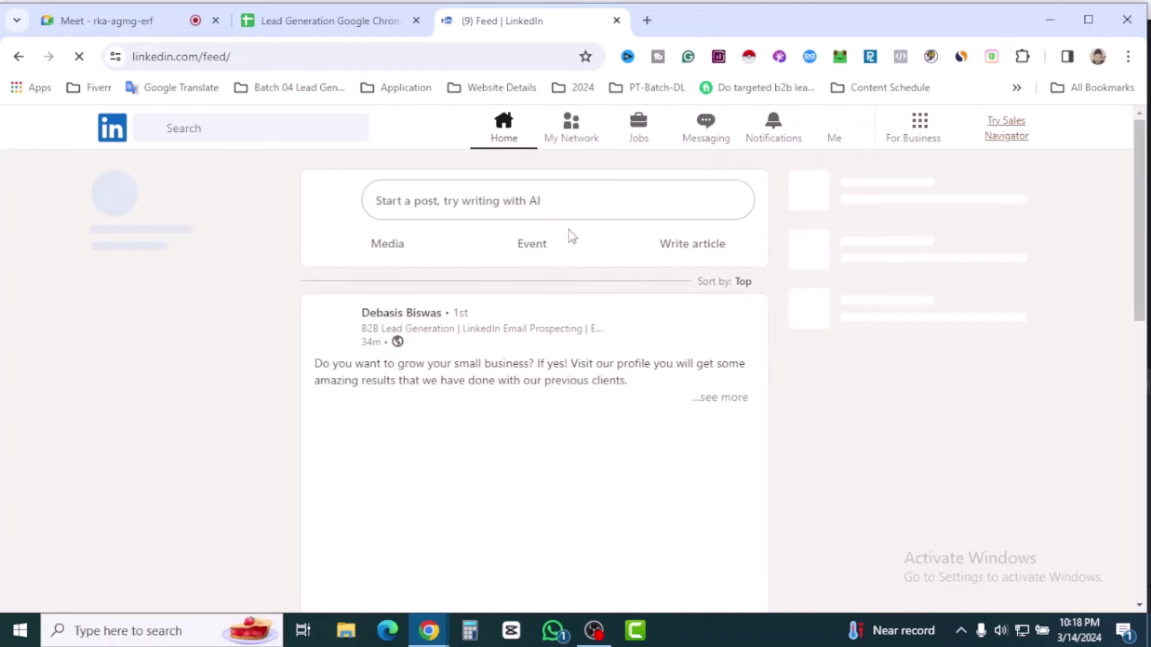
{"action": "left_click", "coordinate": [288, 128]}
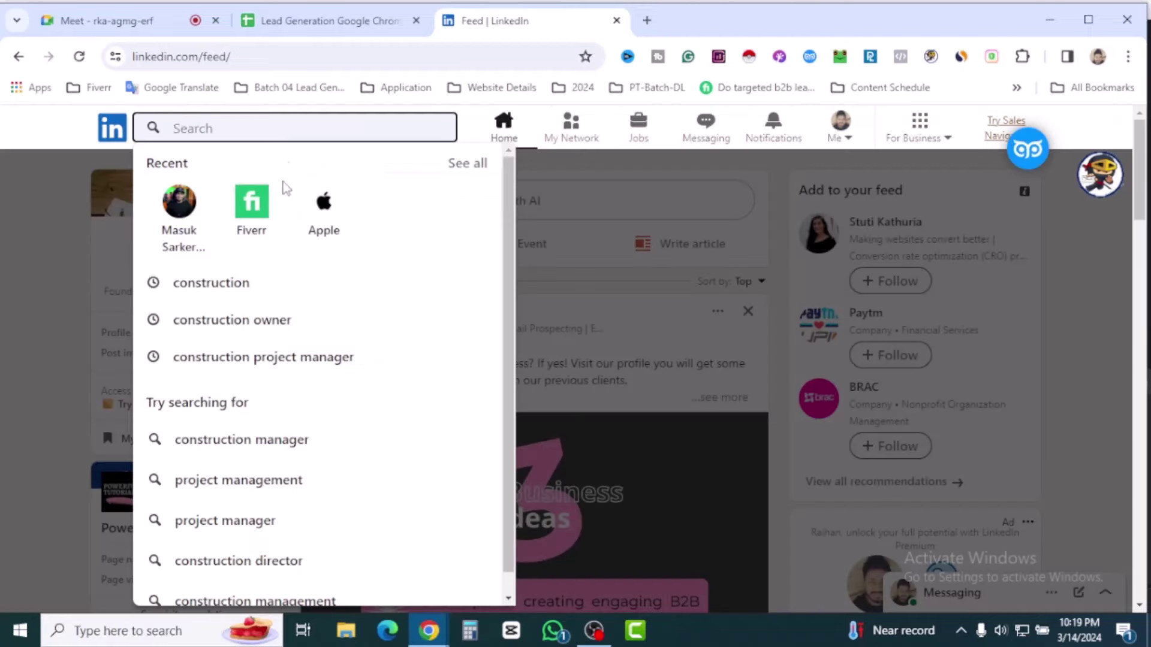
{"action": "left_click", "coordinate": [266, 325]}
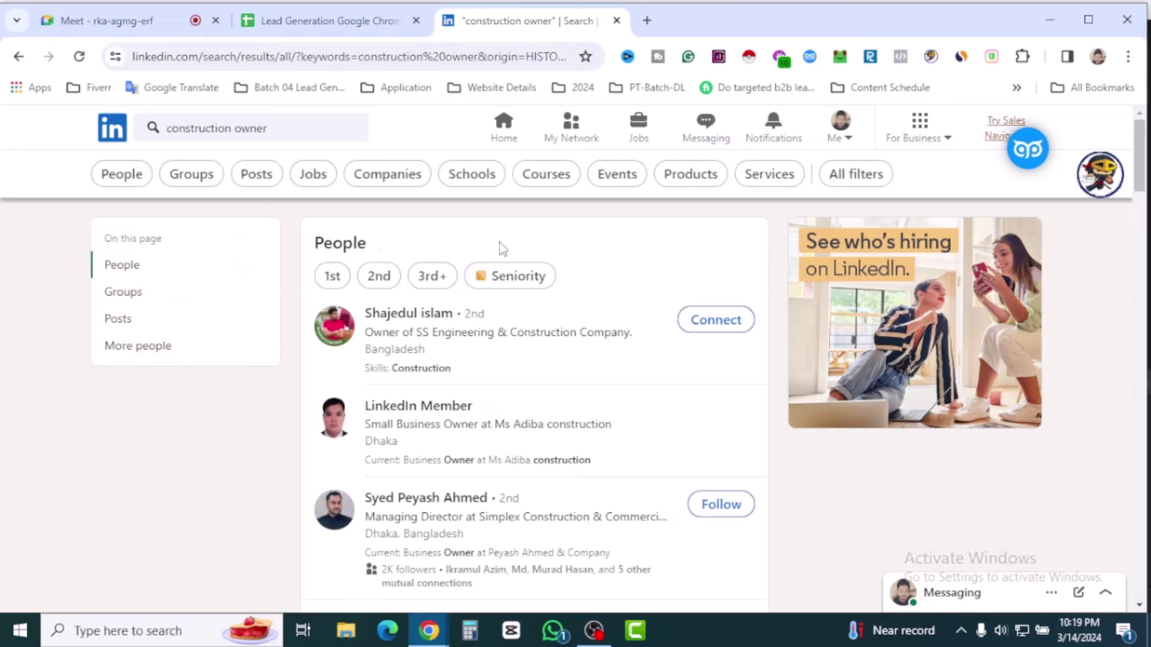
- Restrict the search results to People located in the United States
{"action": "left_click", "coordinate": [123, 177]}
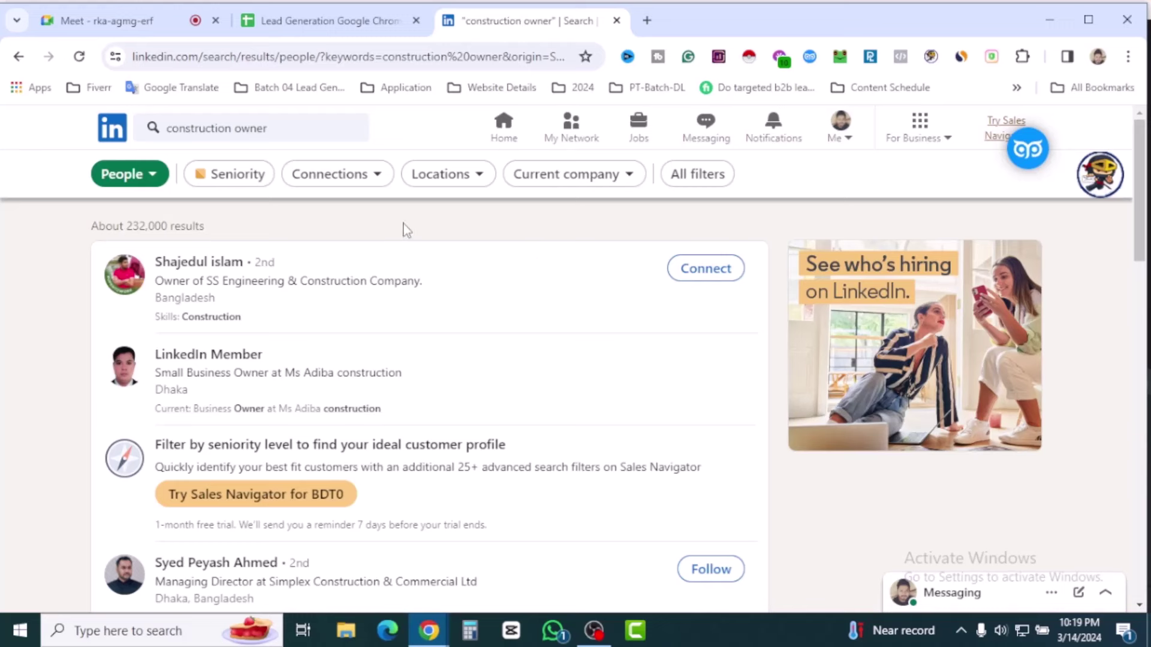
{"action": "left_click", "coordinate": [461, 191]}
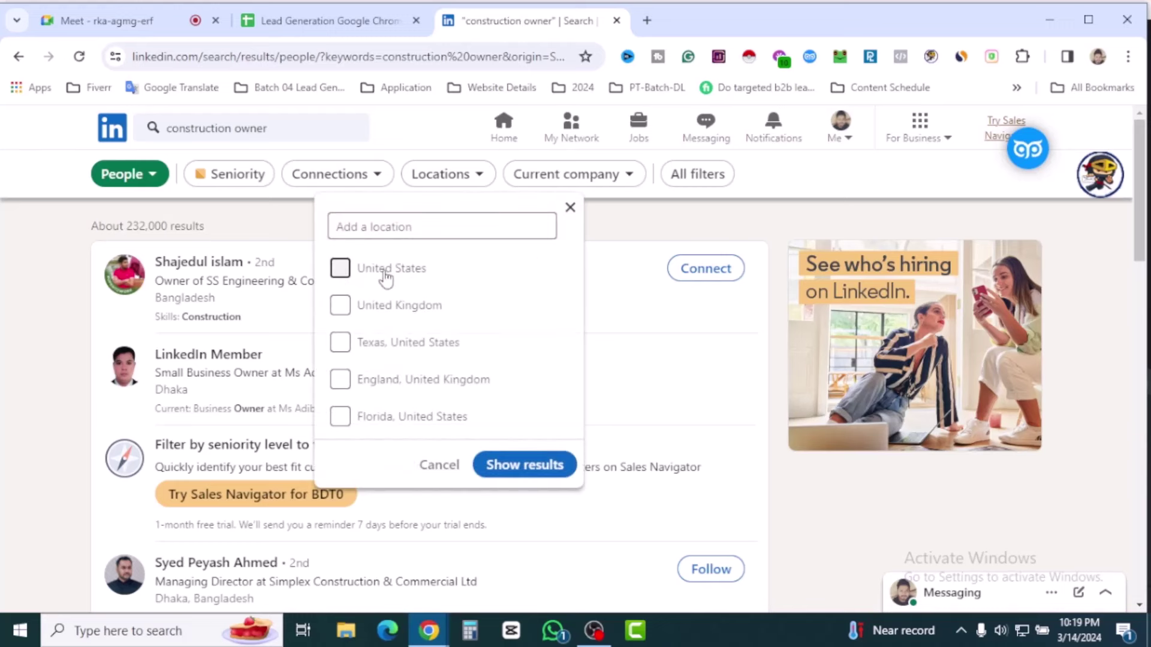
{"action": "left_click", "coordinate": [342, 274]}
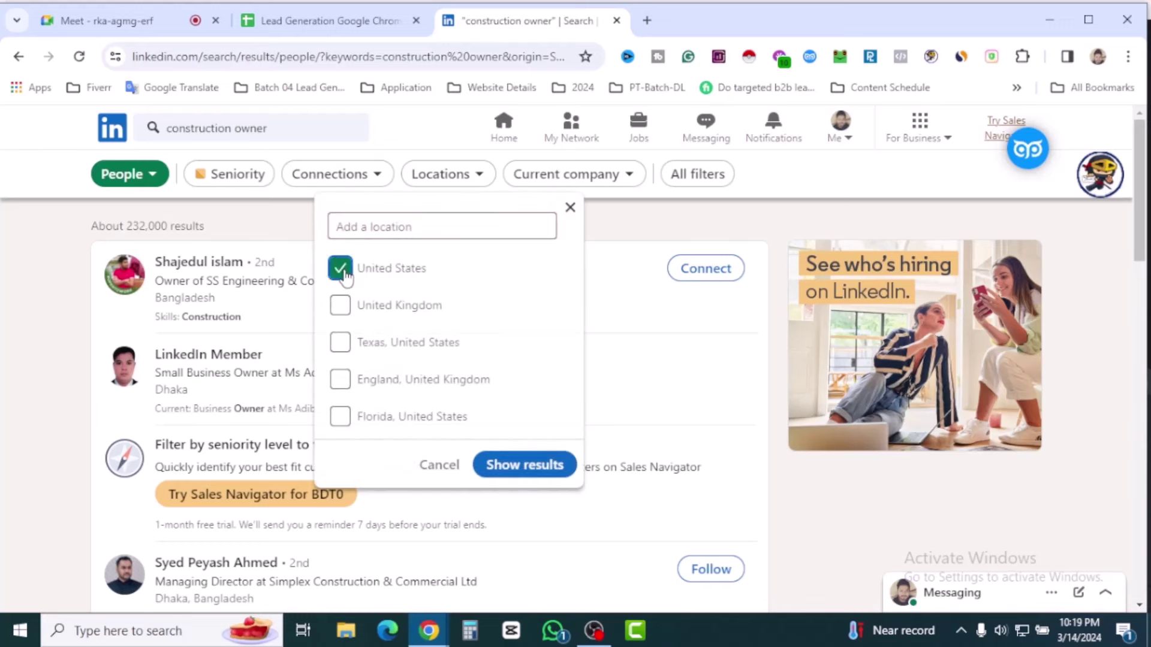
{"action": "left_click", "coordinate": [541, 473]}
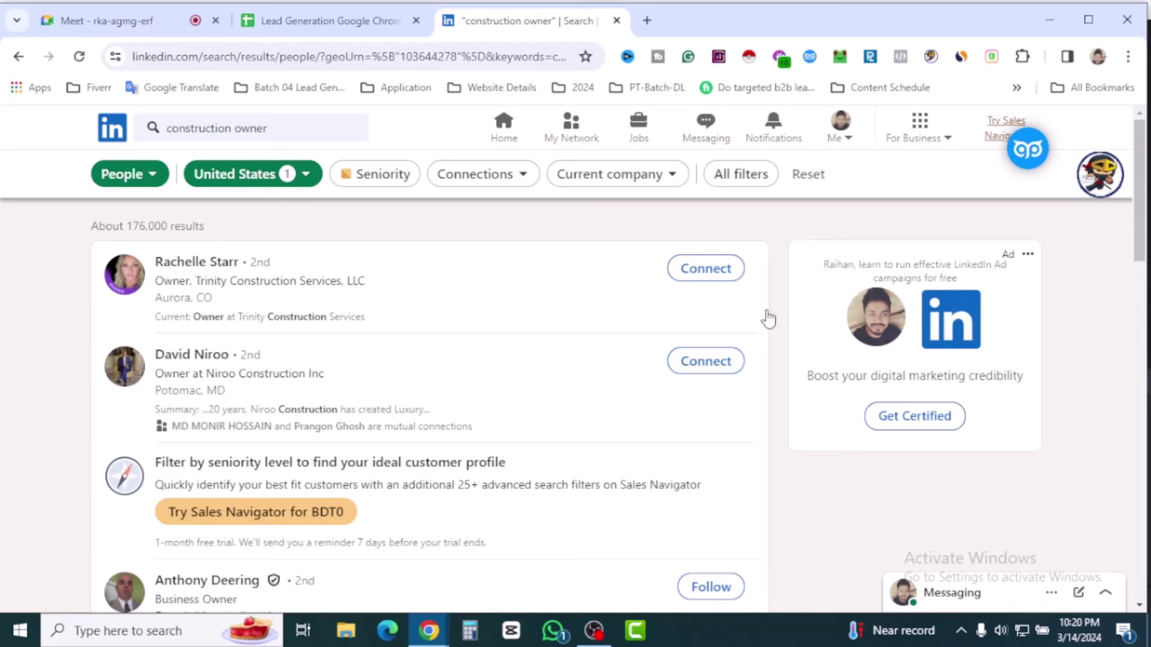
- Look through the construction owner profiles on the first page of filtered results
{"action": "scroll", "coordinate": [777, 360], "scroll_direction": "down", "scroll_amount": 4}
{"action": "scroll", "coordinate": [779, 360], "scroll_direction": "down", "scroll_amount": 3}
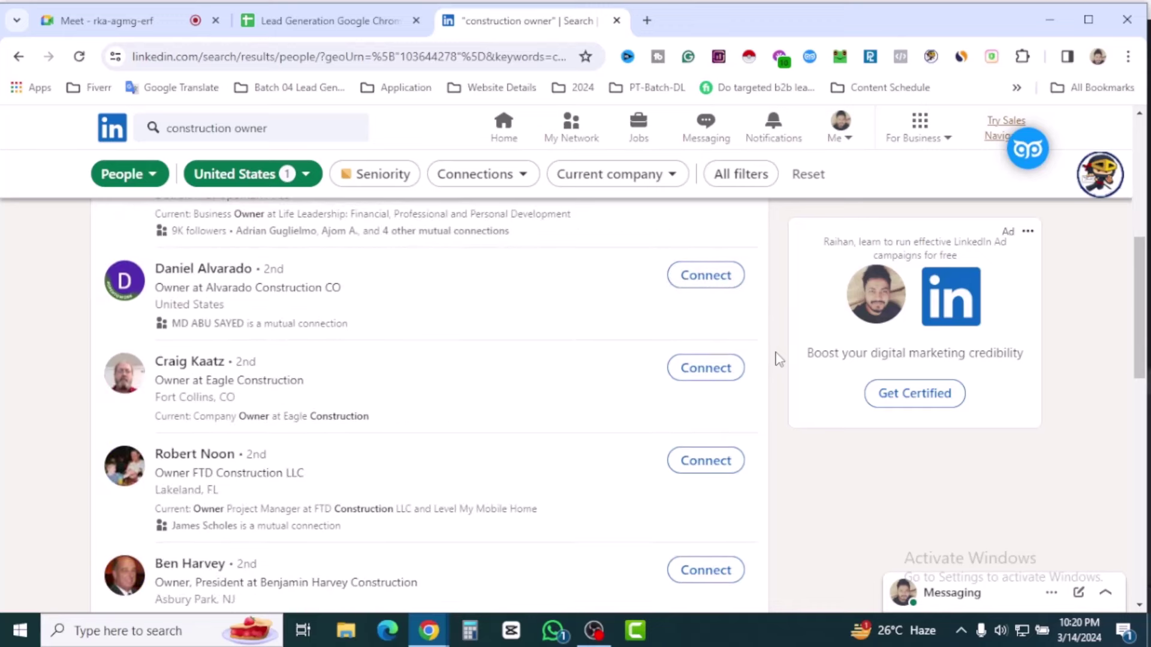
{"action": "scroll", "coordinate": [778, 360], "scroll_direction": "down", "scroll_amount": 10}
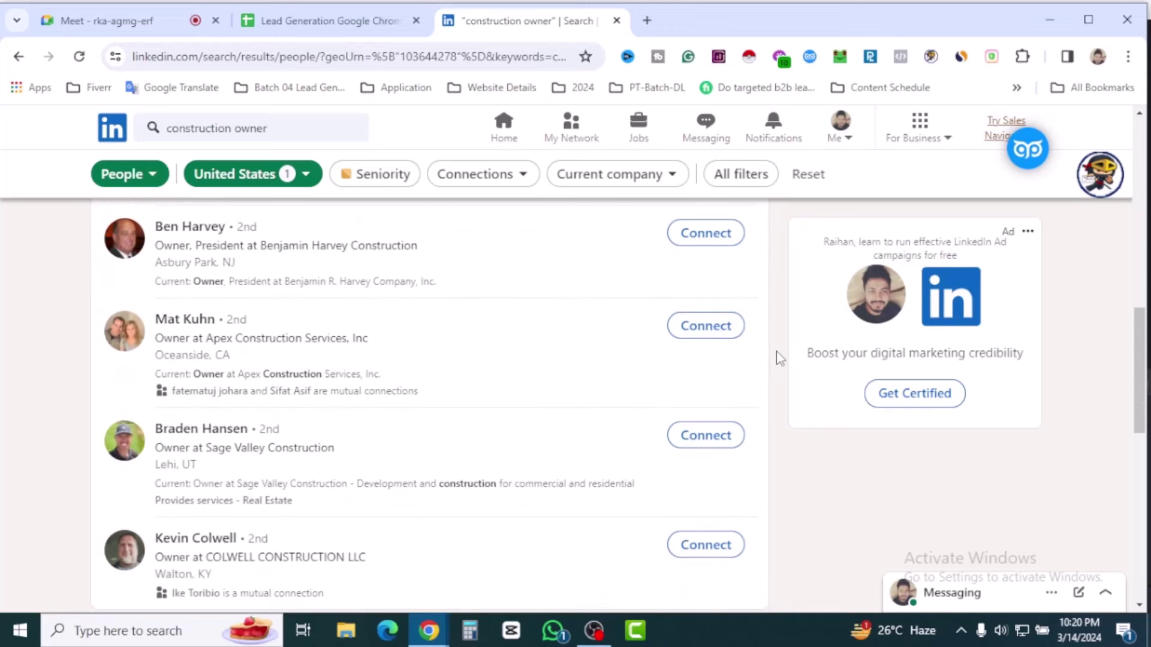
{"action": "scroll", "coordinate": [279, 350], "scroll_direction": "up", "scroll_amount": 1}
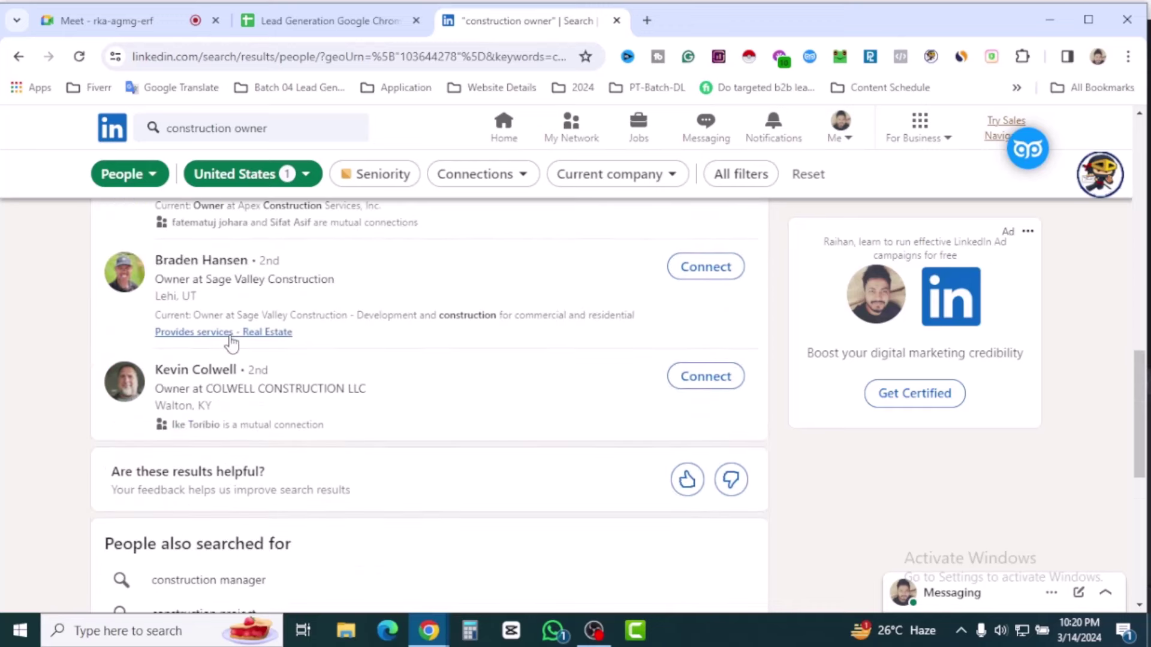
{"action": "scroll", "coordinate": [435, 404], "scroll_direction": "up", "scroll_amount": 4}
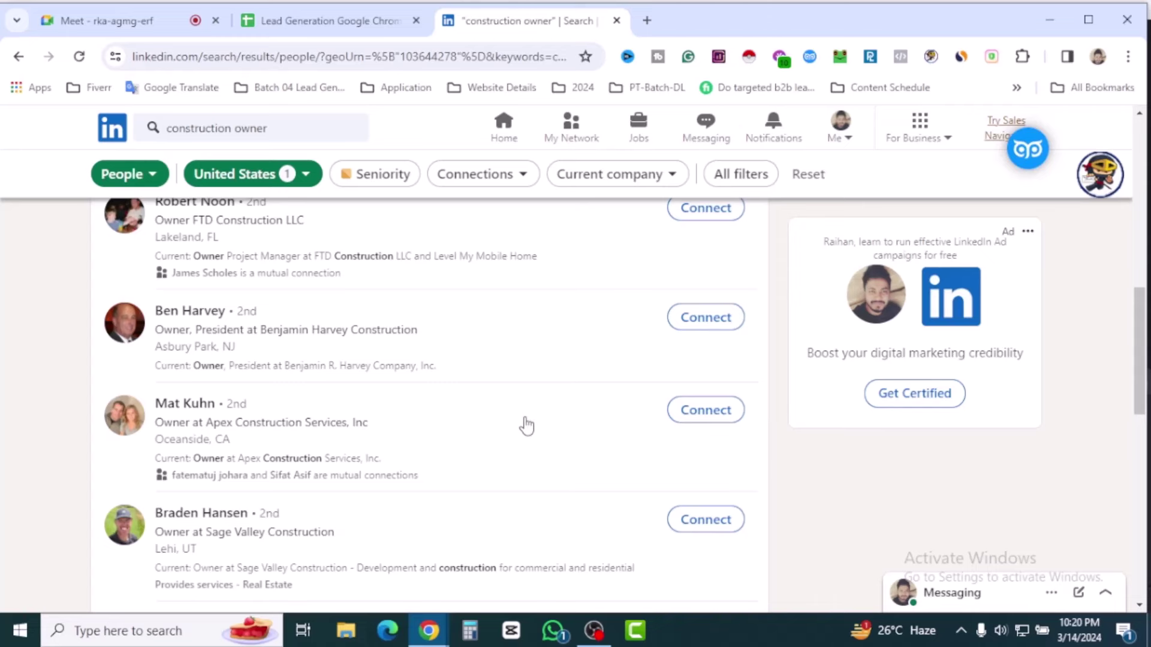
{"action": "scroll", "coordinate": [527, 422], "scroll_direction": "up", "scroll_amount": 8}
{"action": "scroll", "coordinate": [536, 421], "scroll_direction": "up", "scroll_amount": 3}
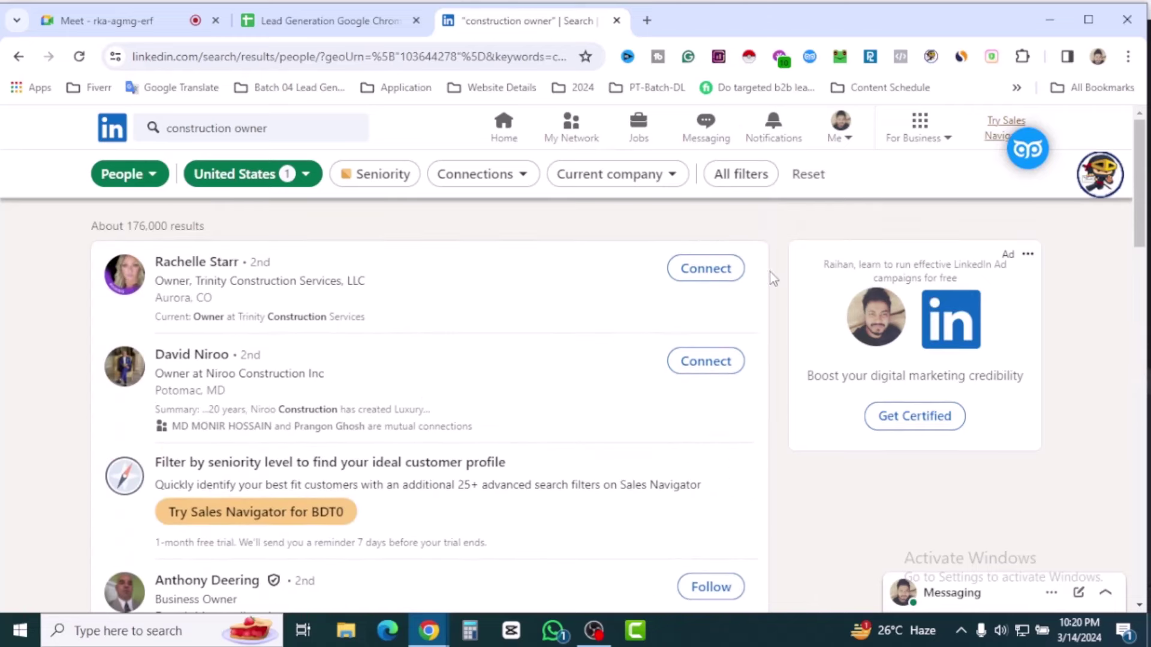
- Open the GetProspect extension on the LinkedIn results page and log in to it
{"action": "left_click", "coordinate": [1028, 150]}
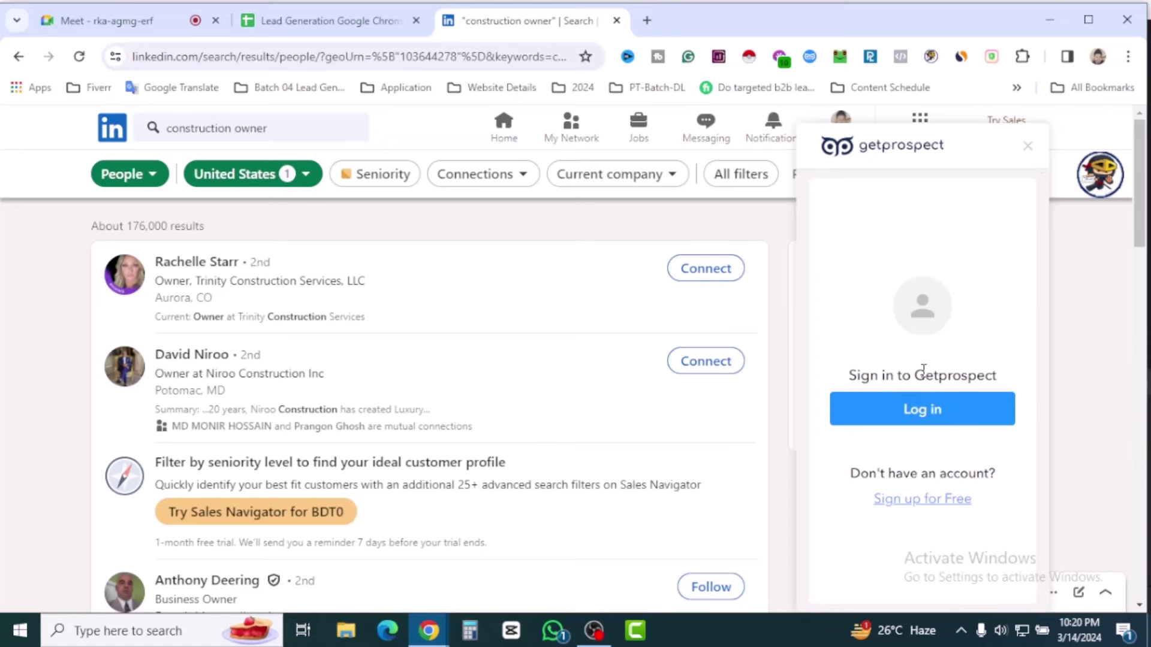
{"action": "scroll", "coordinate": [981, 352], "scroll_direction": "down", "scroll_amount": 5}
{"action": "scroll", "coordinate": [771, 396], "scroll_direction": "up", "scroll_amount": 5}
{"action": "scroll", "coordinate": [773, 399], "scroll_direction": "down", "scroll_amount": 1}
{"action": "scroll", "coordinate": [772, 398], "scroll_direction": "up", "scroll_amount": 1}
{"action": "left_click", "coordinate": [899, 408]}
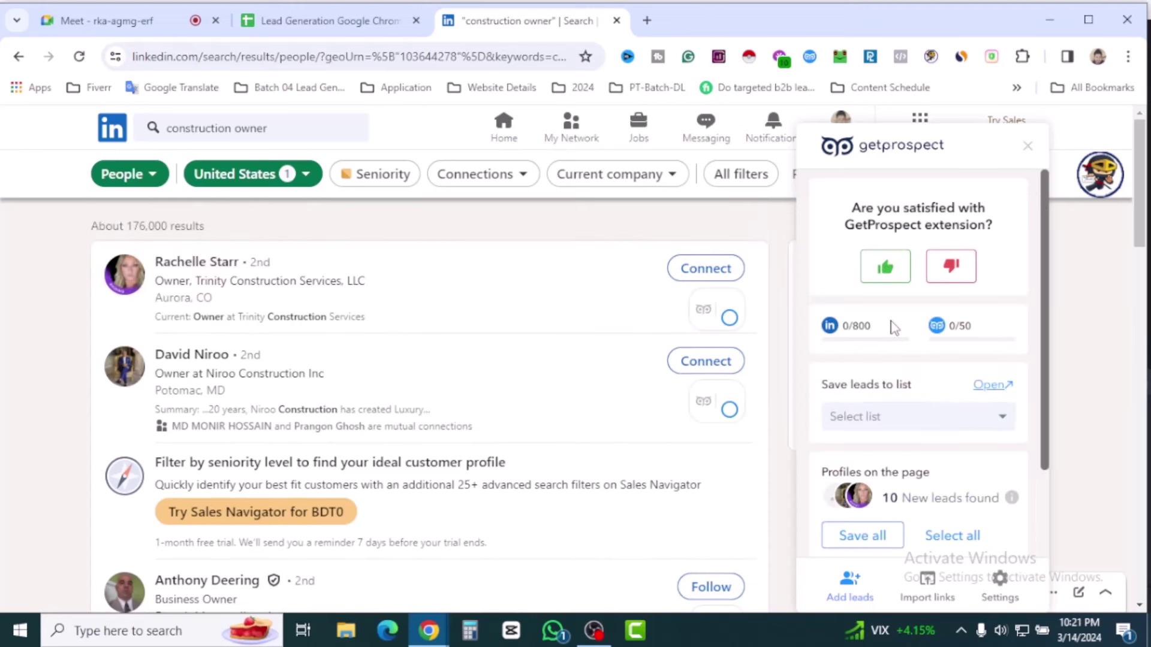
- Check the usage limits in the GetProspect panel, reopen the panel, and examine the selection controls beside the listed profiles
{"action": "mouse_move", "coordinate": [840, 331]}
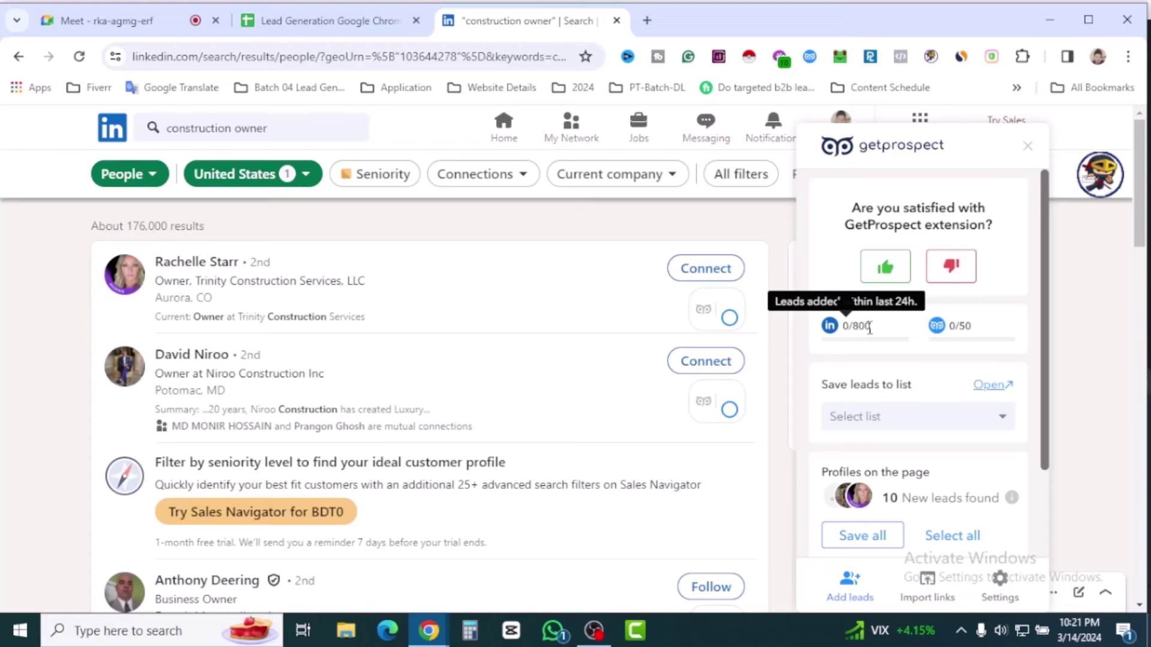
{"action": "mouse_move", "coordinate": [953, 326]}
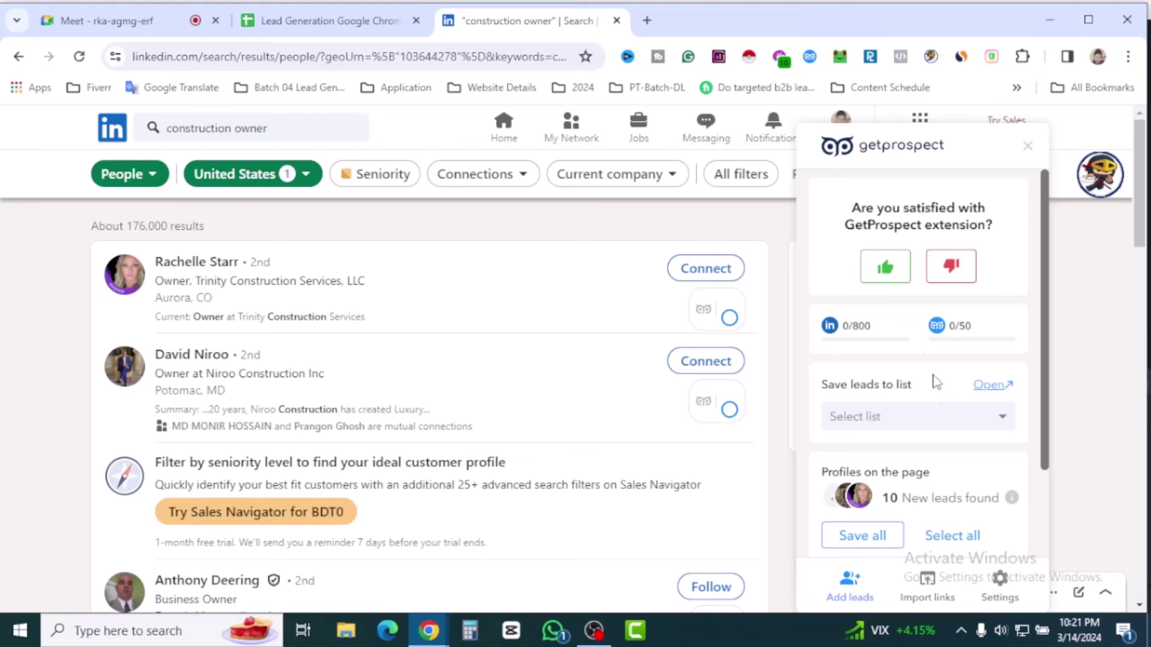
{"action": "left_click", "coordinate": [1027, 146]}
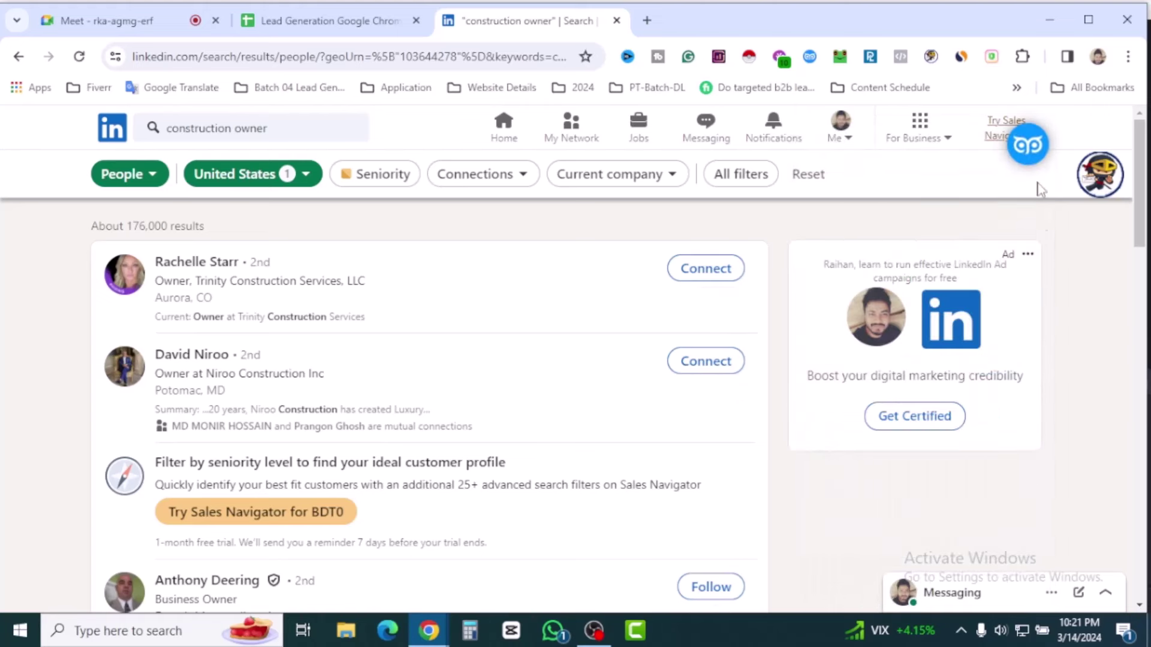
{"action": "left_click", "coordinate": [1027, 145]}
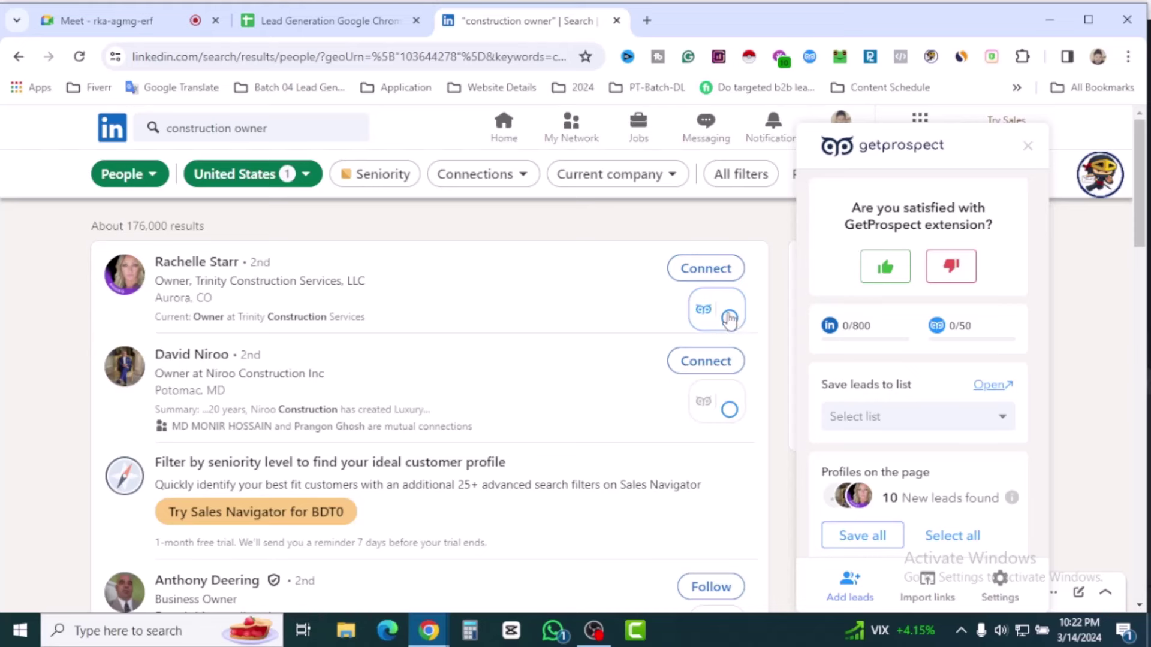
{"action": "scroll", "coordinate": [510, 370], "scroll_direction": "down", "scroll_amount": 1}
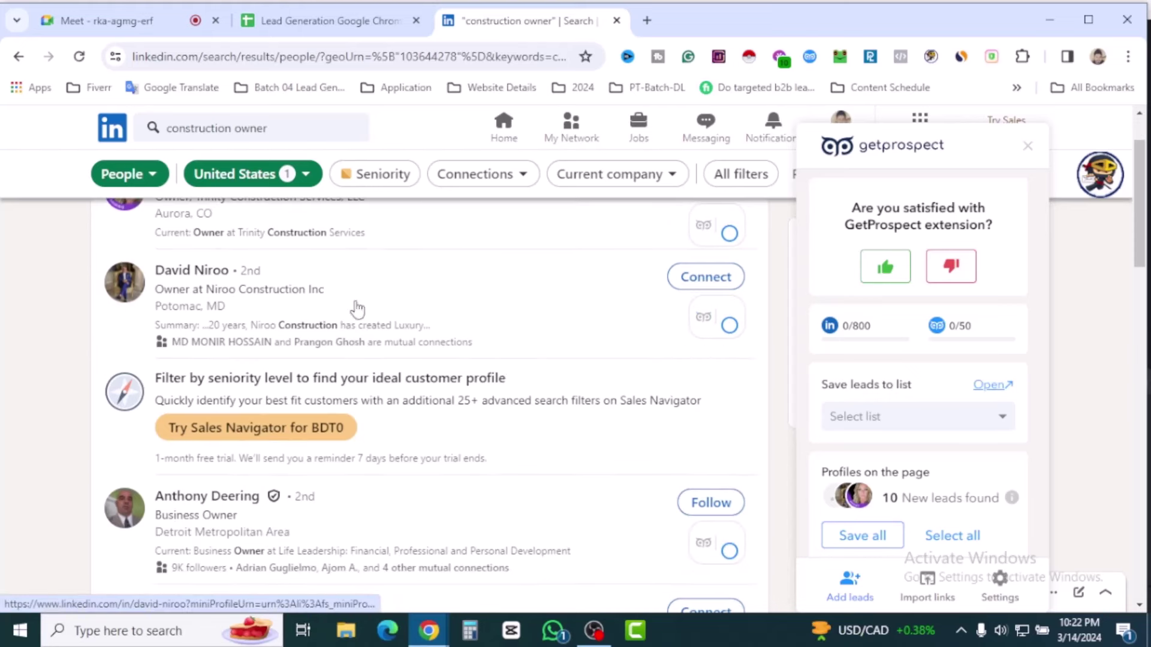
- Look through the listed construction owners and select all profiles found on the results page in the GetProspect panel
{"action": "scroll", "coordinate": [607, 370], "scroll_direction": "down", "scroll_amount": 2}
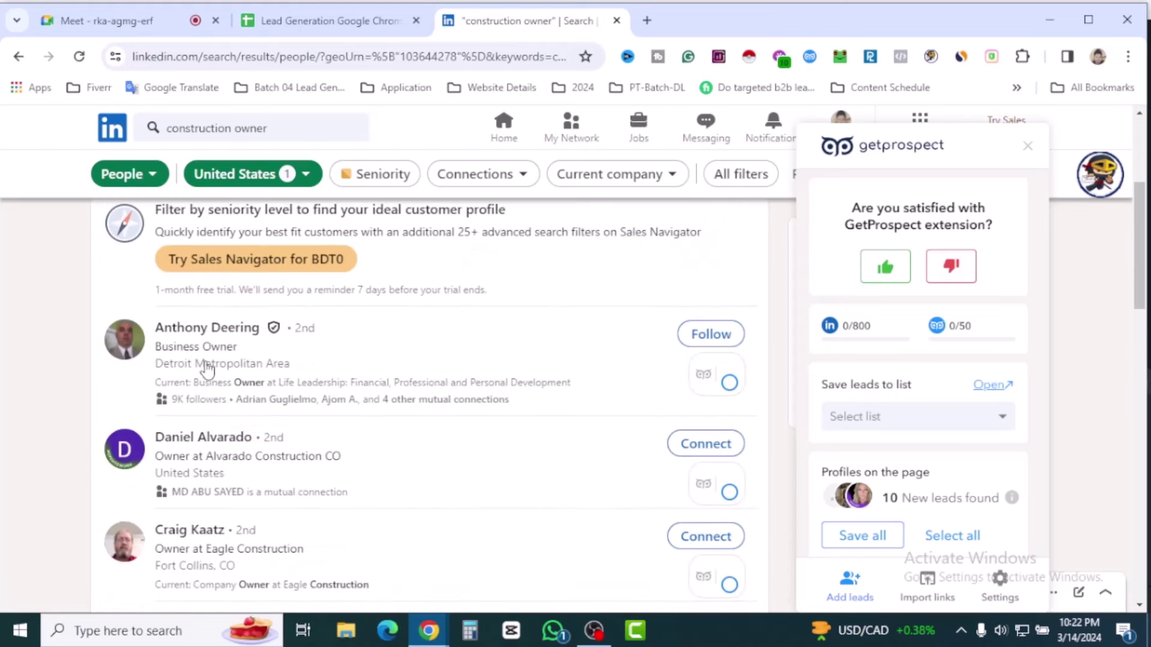
{"action": "scroll", "coordinate": [562, 417], "scroll_direction": "down", "scroll_amount": 3}
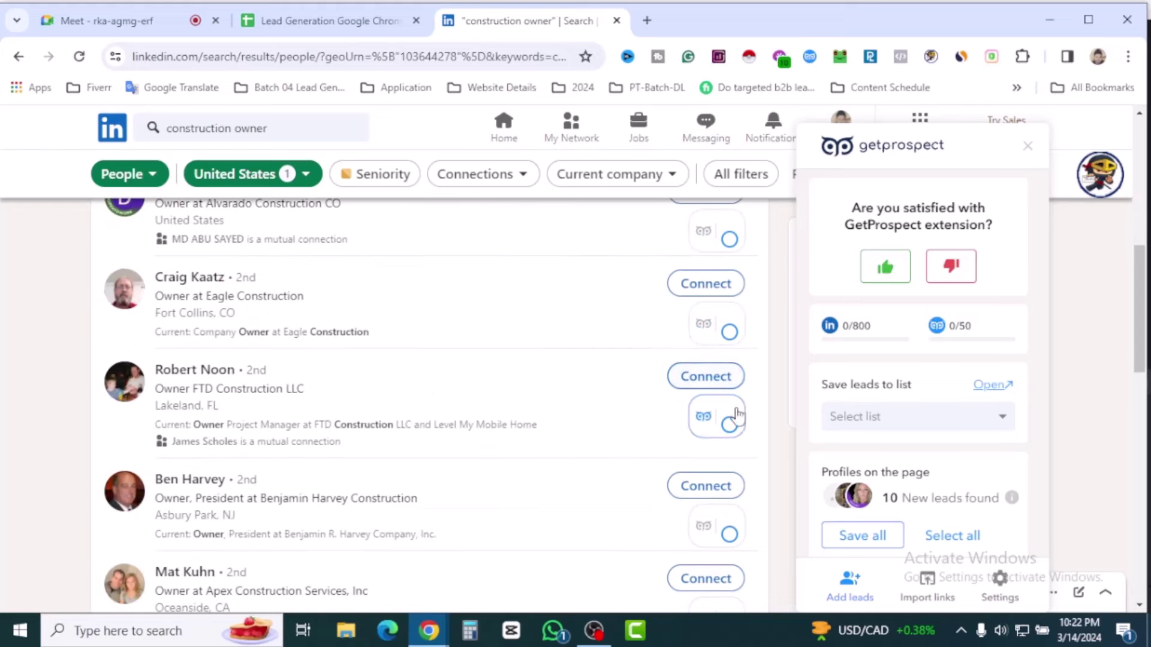
{"action": "scroll", "coordinate": [692, 461], "scroll_direction": "down", "scroll_amount": 6}
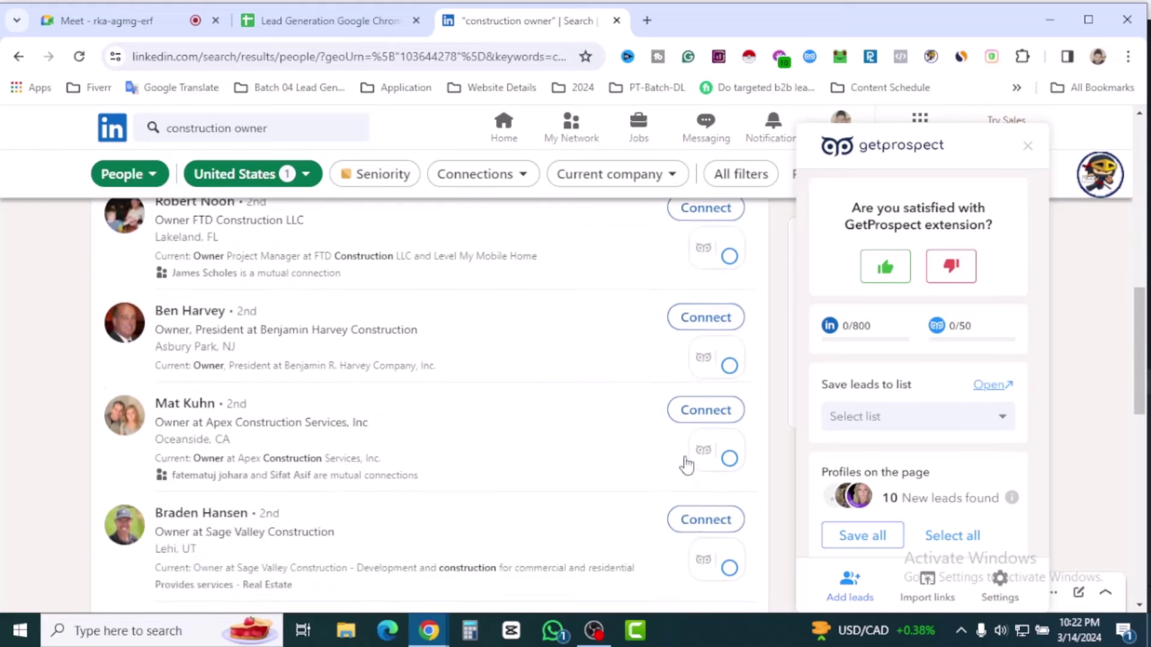
{"action": "scroll", "coordinate": [769, 427], "scroll_direction": "up", "scroll_amount": 1}
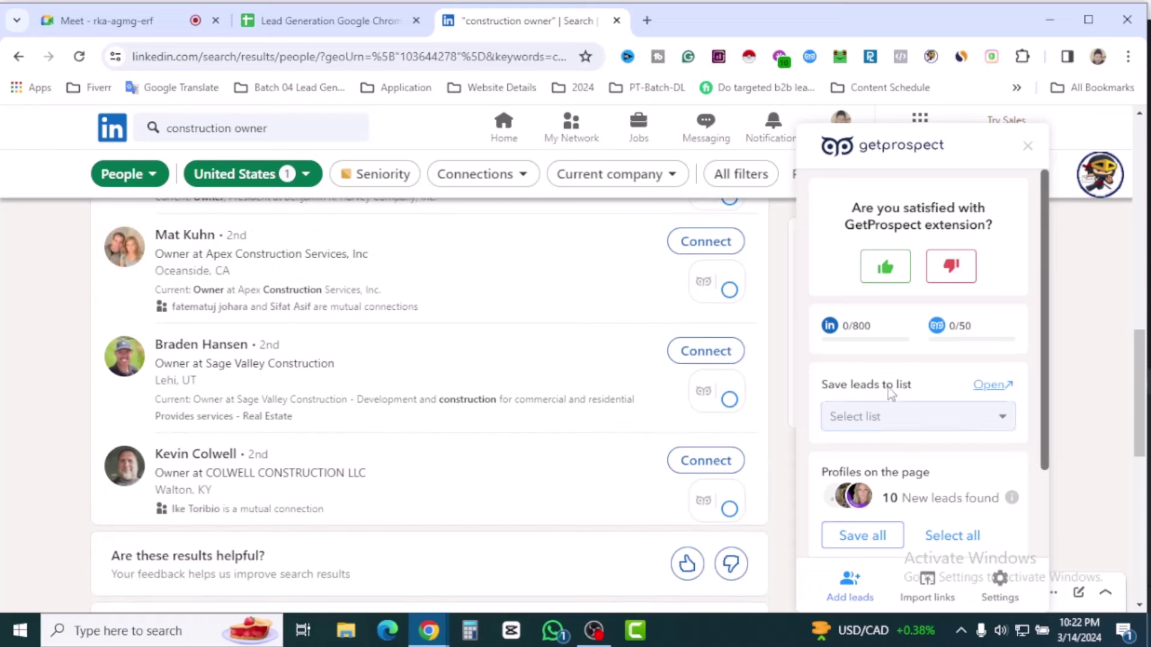
{"action": "scroll", "coordinate": [945, 416], "scroll_direction": "down", "scroll_amount": 2}
{"action": "scroll", "coordinate": [953, 368], "scroll_direction": "down", "scroll_amount": 3}
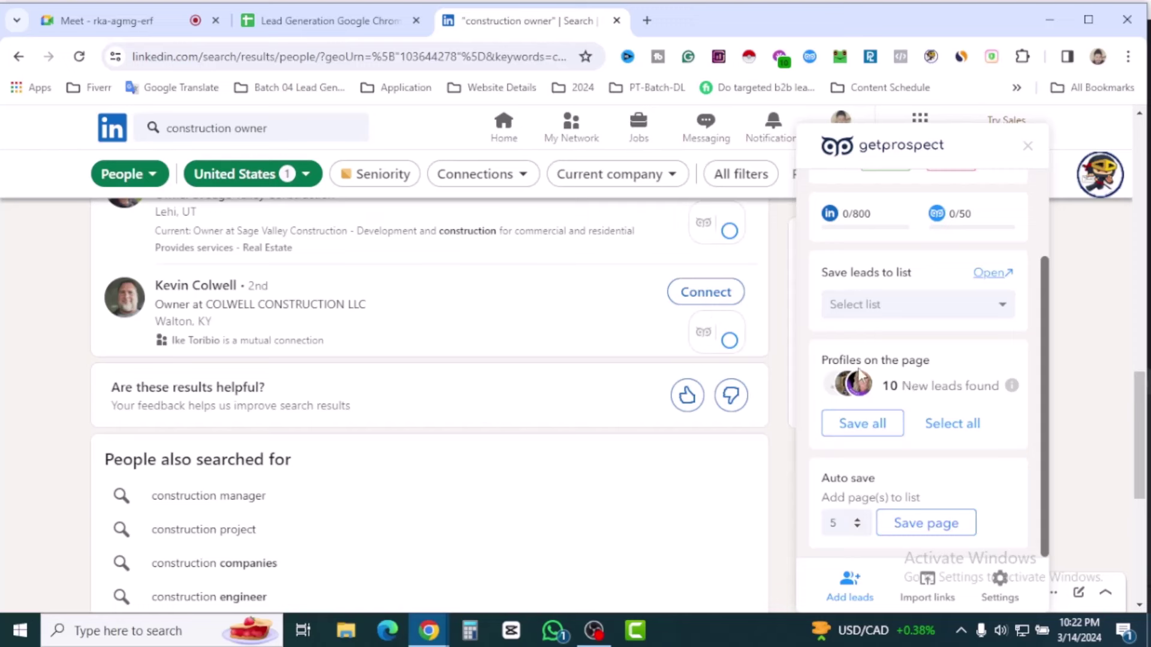
{"action": "left_click", "coordinate": [962, 426]}
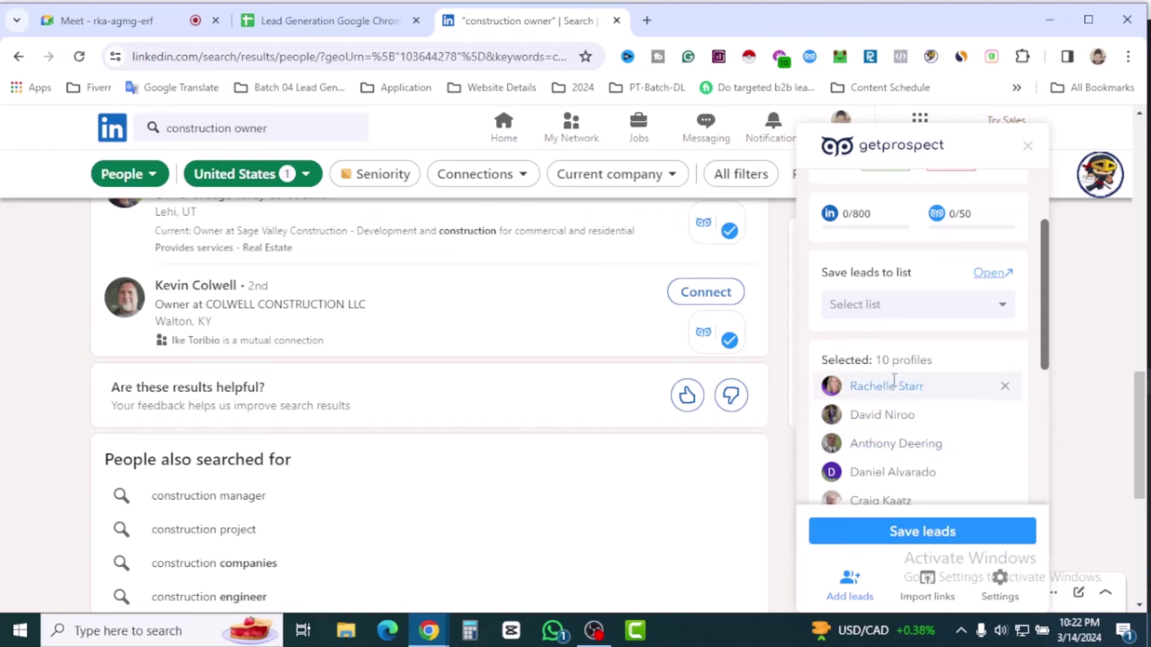
- Review the selected profiles against the search results and save them as leads in GetProspect
{"action": "scroll", "coordinate": [894, 384], "scroll_direction": "down", "scroll_amount": 5}
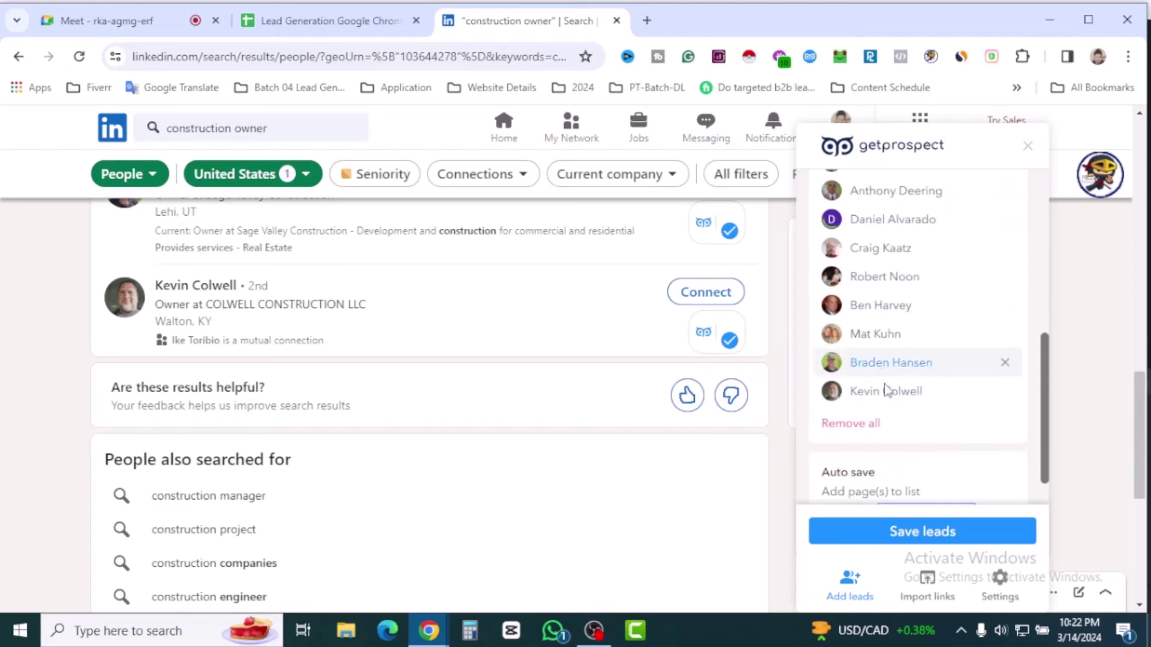
{"action": "scroll", "coordinate": [887, 387], "scroll_direction": "up", "scroll_amount": 3}
{"action": "scroll", "coordinate": [611, 359], "scroll_direction": "up", "scroll_amount": 3}
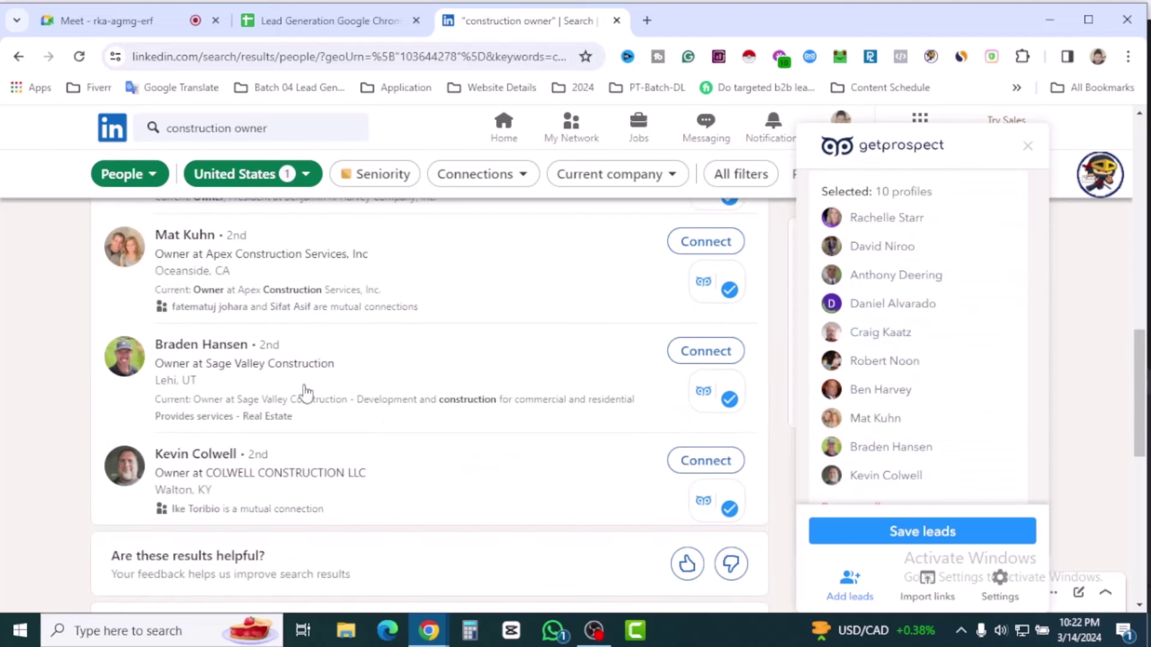
{"action": "scroll", "coordinate": [386, 397], "scroll_direction": "up", "scroll_amount": 12}
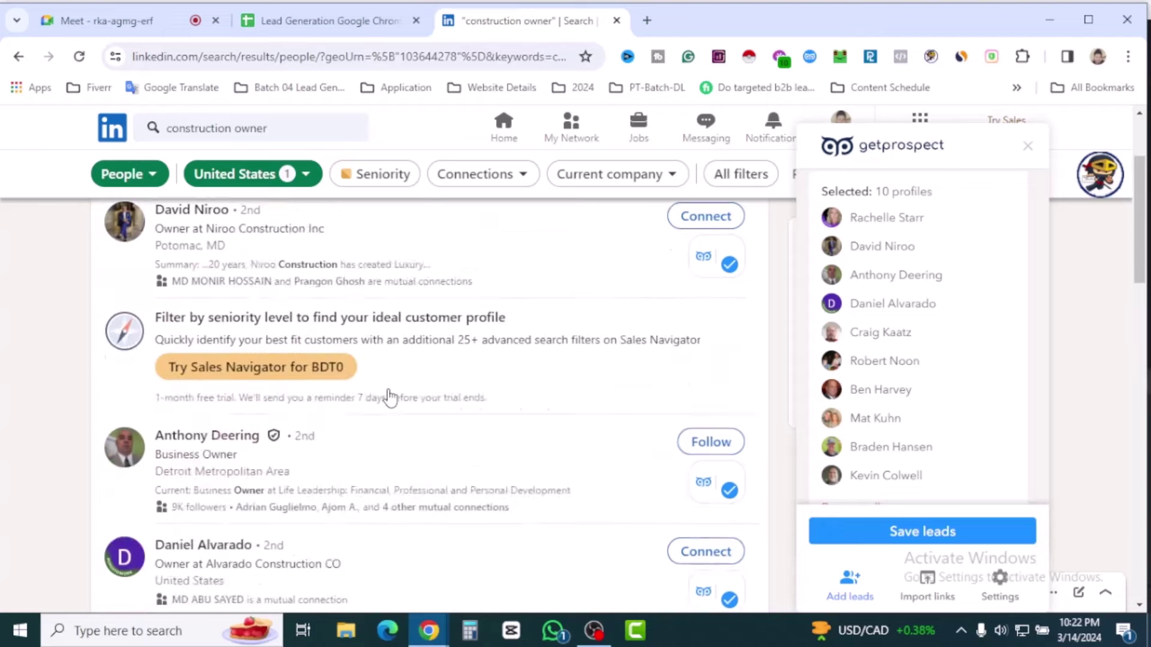
{"action": "scroll", "coordinate": [390, 397], "scroll_direction": "up", "scroll_amount": 3}
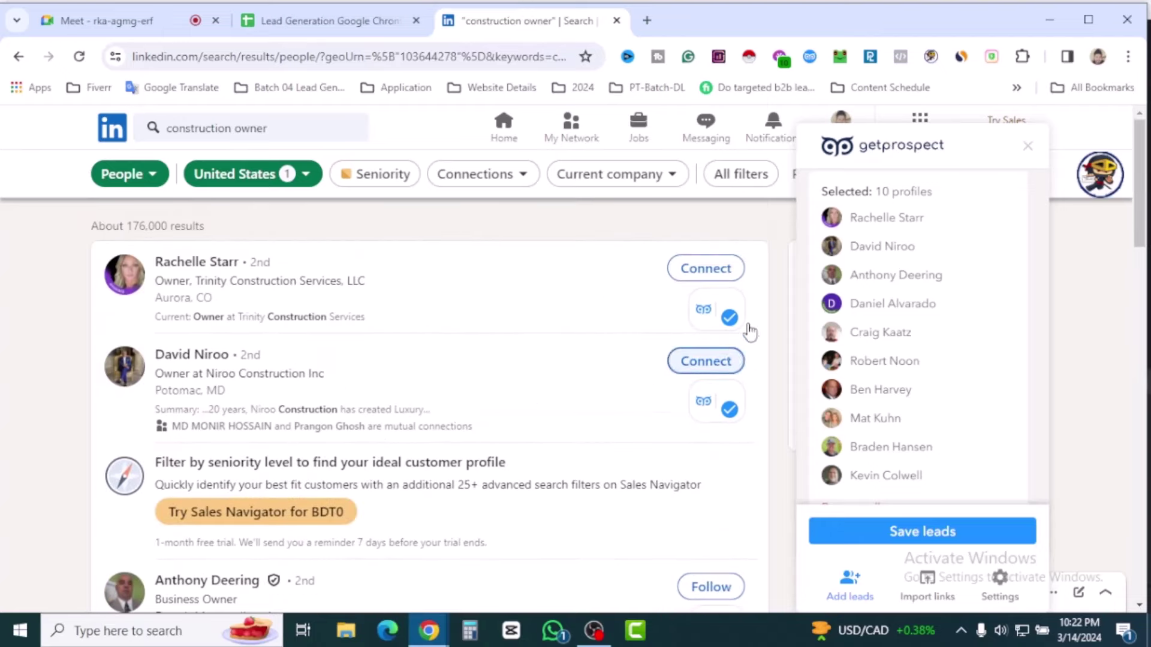
{"action": "scroll", "coordinate": [778, 314], "scroll_direction": "down", "scroll_amount": 4}
{"action": "scroll", "coordinate": [959, 300], "scroll_direction": "down", "scroll_amount": 2}
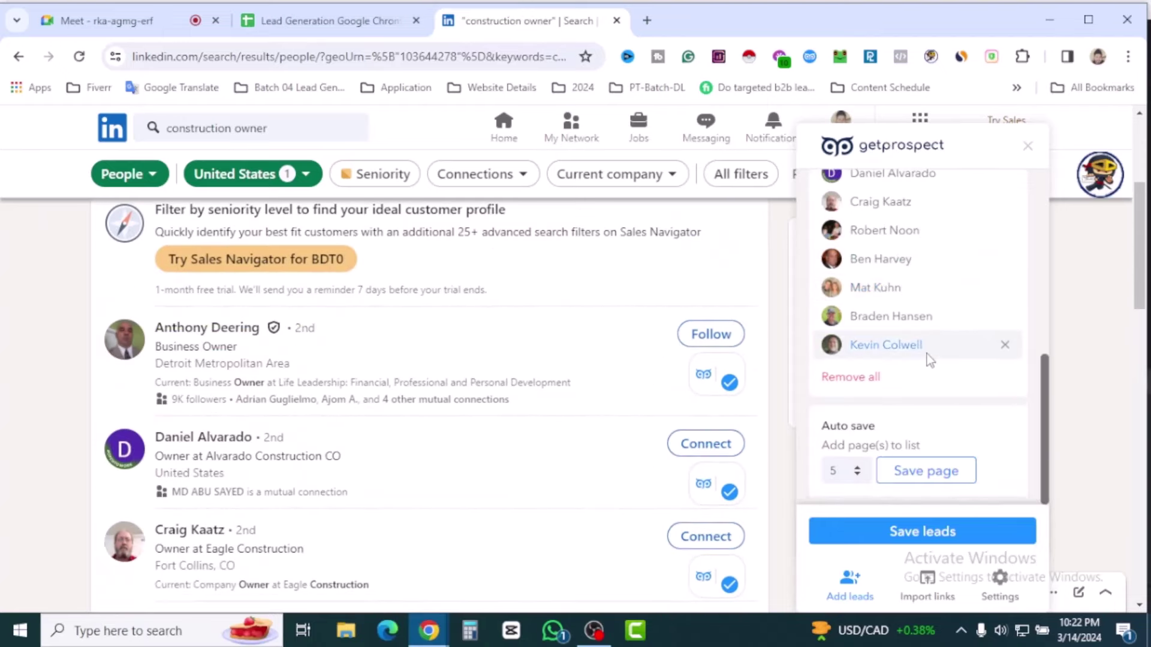
{"action": "left_click", "coordinate": [905, 532]}
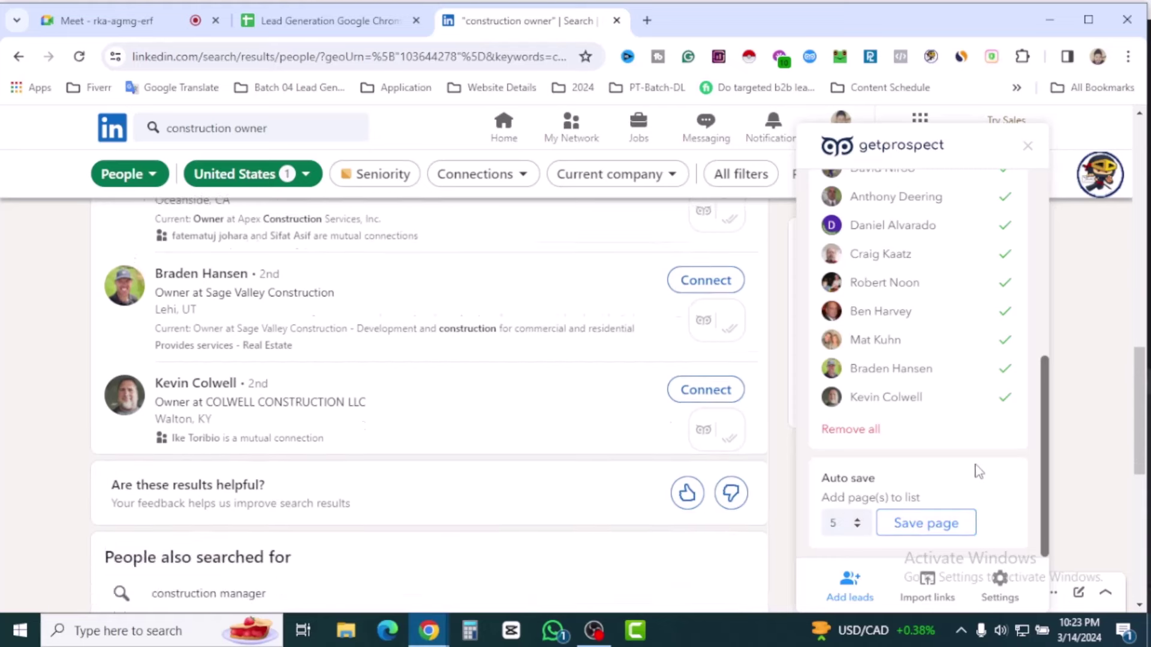
- Choose "new" as the list that GetProspect saves leads to
{"action": "scroll", "coordinate": [985, 466], "scroll_direction": "down", "scroll_amount": 3}
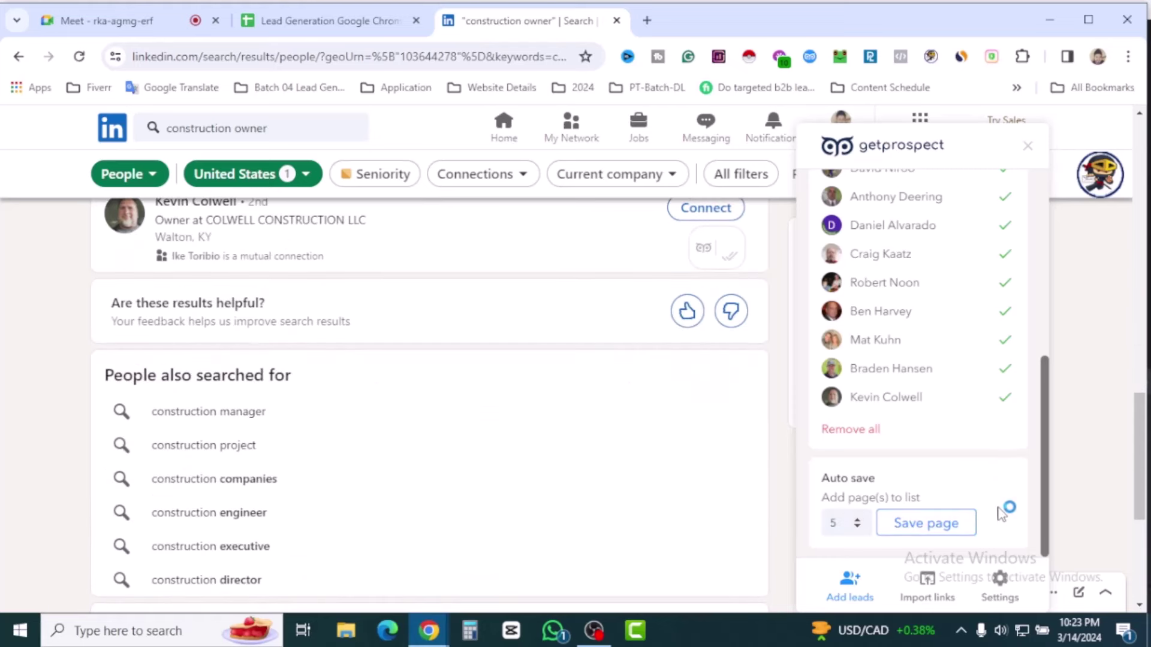
{"action": "scroll", "coordinate": [998, 501], "scroll_direction": "up", "scroll_amount": 3}
{"action": "scroll", "coordinate": [995, 501], "scroll_direction": "up", "scroll_amount": 2}
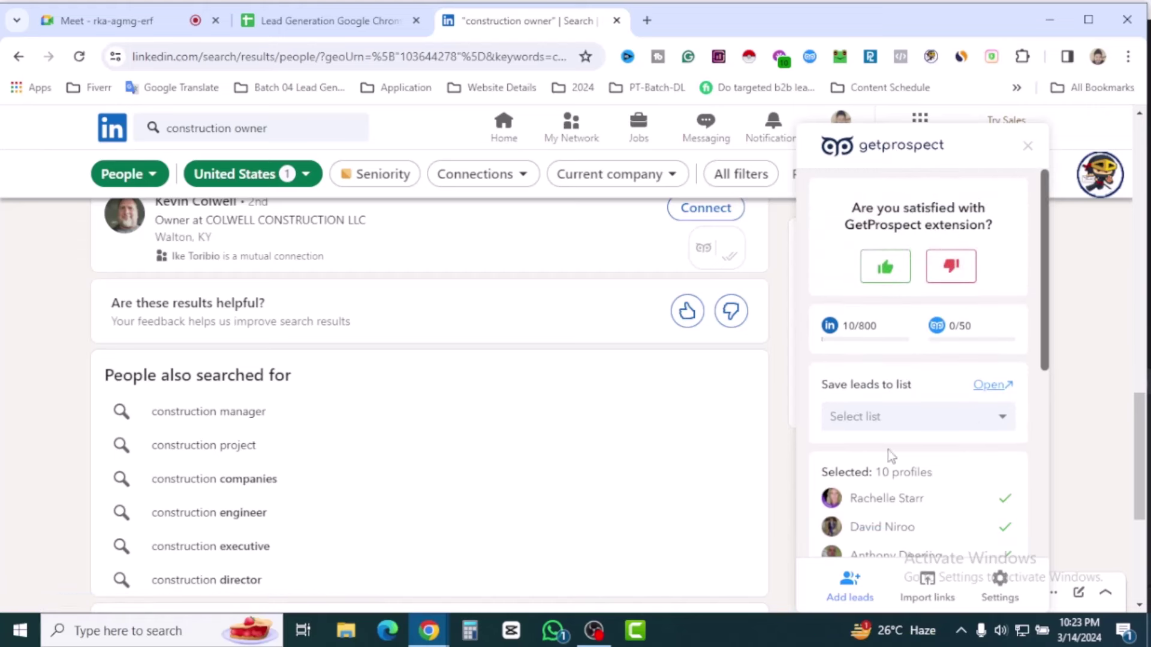
{"action": "left_click", "coordinate": [932, 423]}
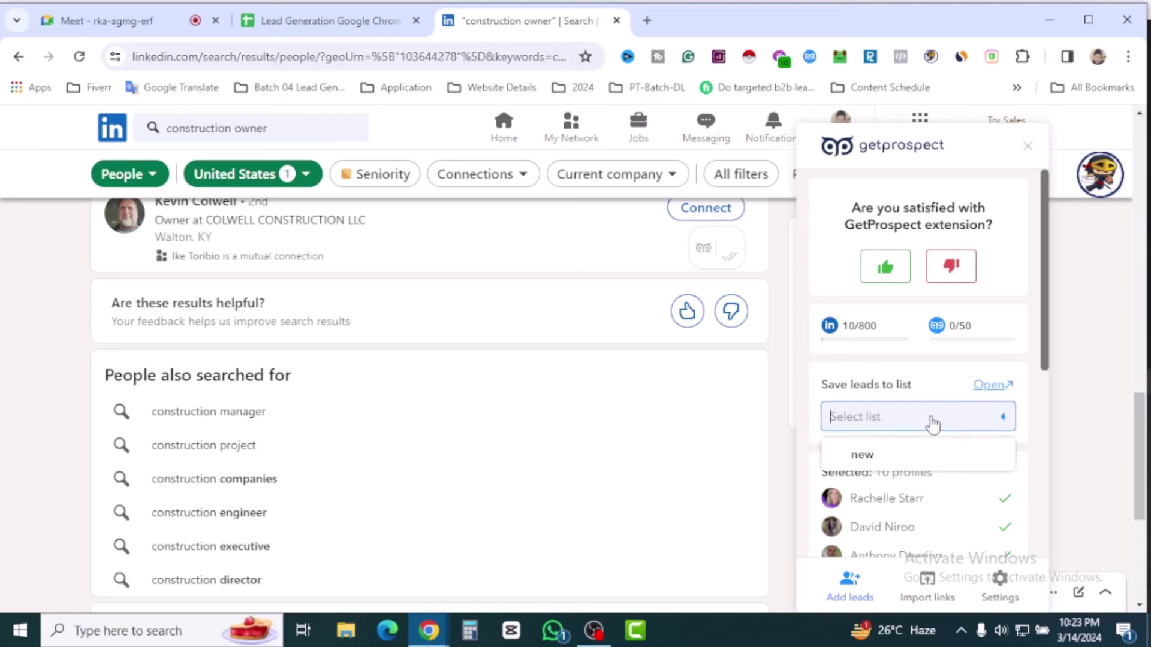
{"action": "left_click", "coordinate": [887, 460]}
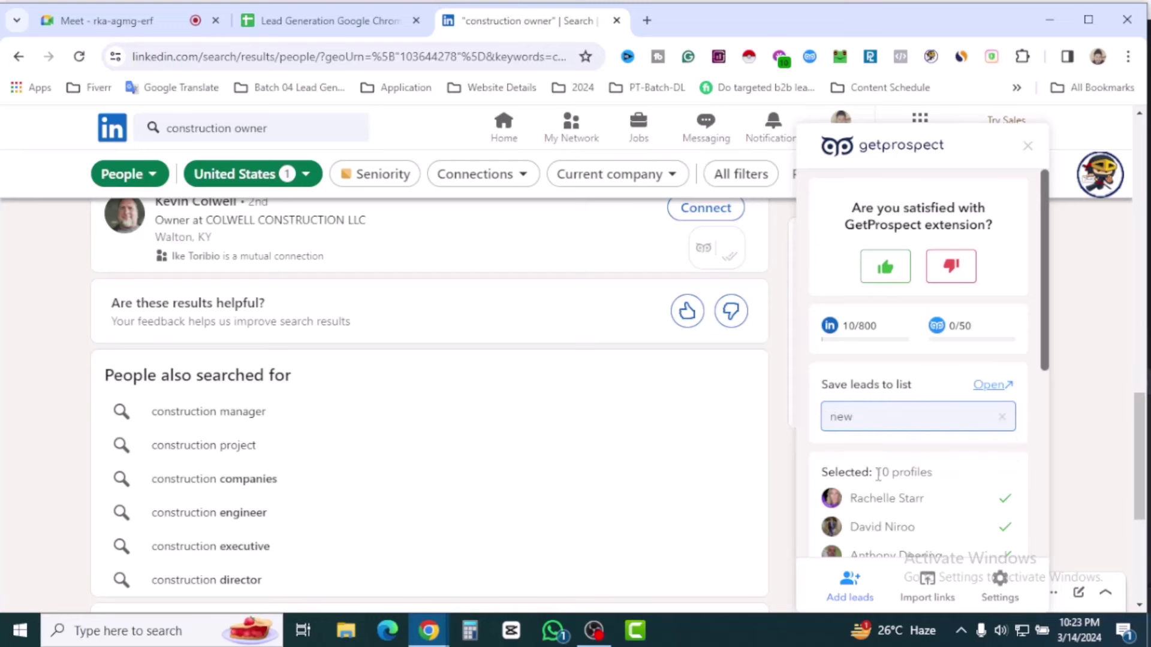
- Go to the next page of search results and auto-save 2 pages of leads to the "new" list
{"action": "scroll", "coordinate": [941, 469], "scroll_direction": "down", "scroll_amount": 5}
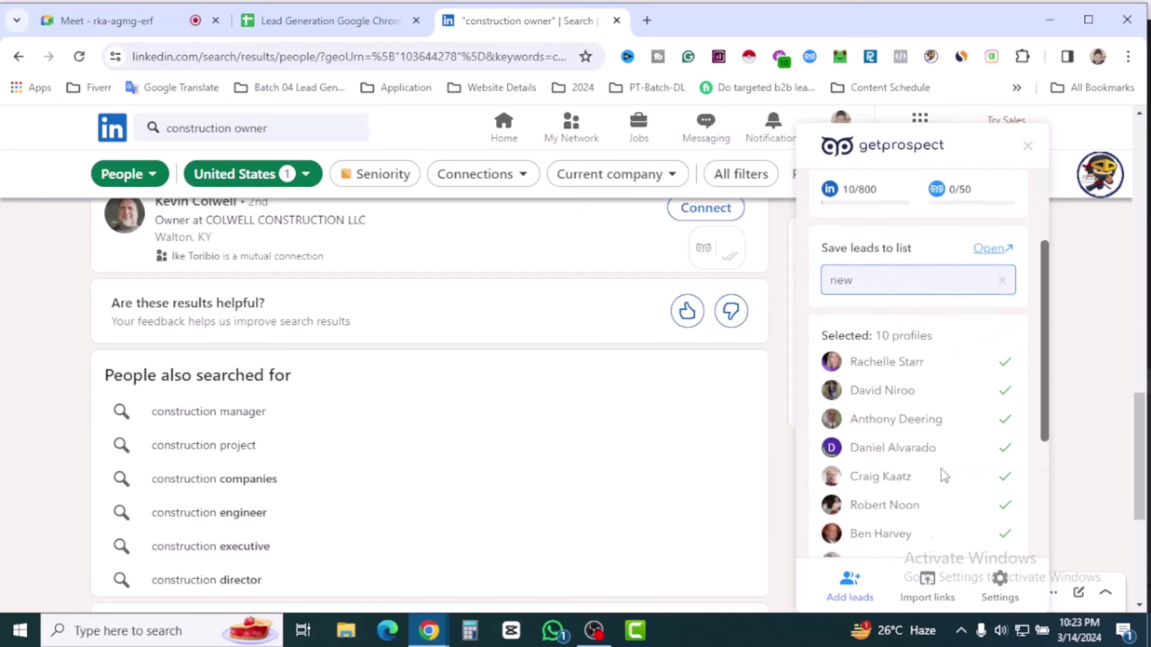
{"action": "scroll", "coordinate": [950, 447], "scroll_direction": "down", "scroll_amount": 4}
{"action": "scroll", "coordinate": [514, 380], "scroll_direction": "up", "scroll_amount": 10}
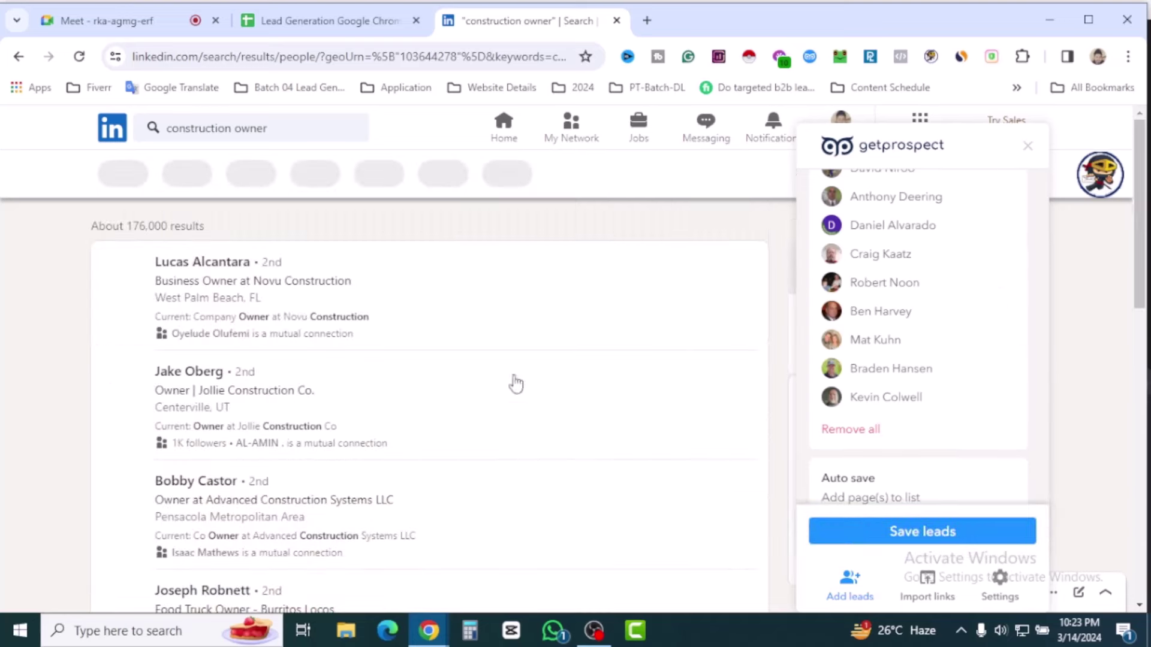
{"action": "scroll", "coordinate": [971, 386], "scroll_direction": "down", "scroll_amount": 2}
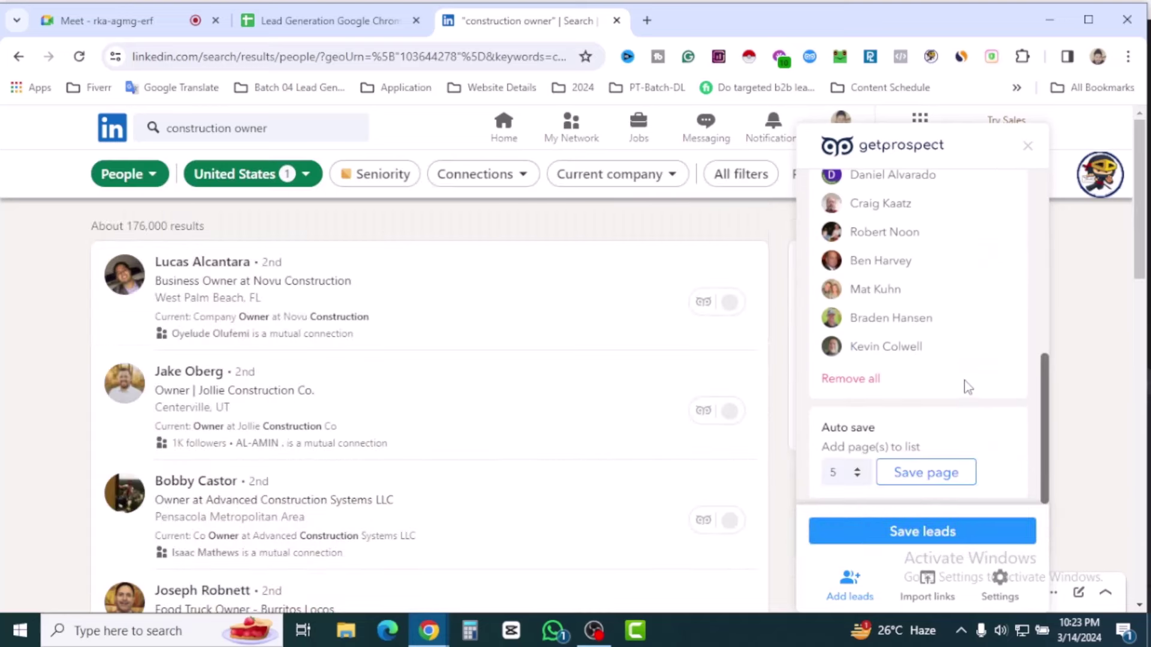
{"action": "scroll", "coordinate": [965, 373], "scroll_direction": "down", "scroll_amount": 8}
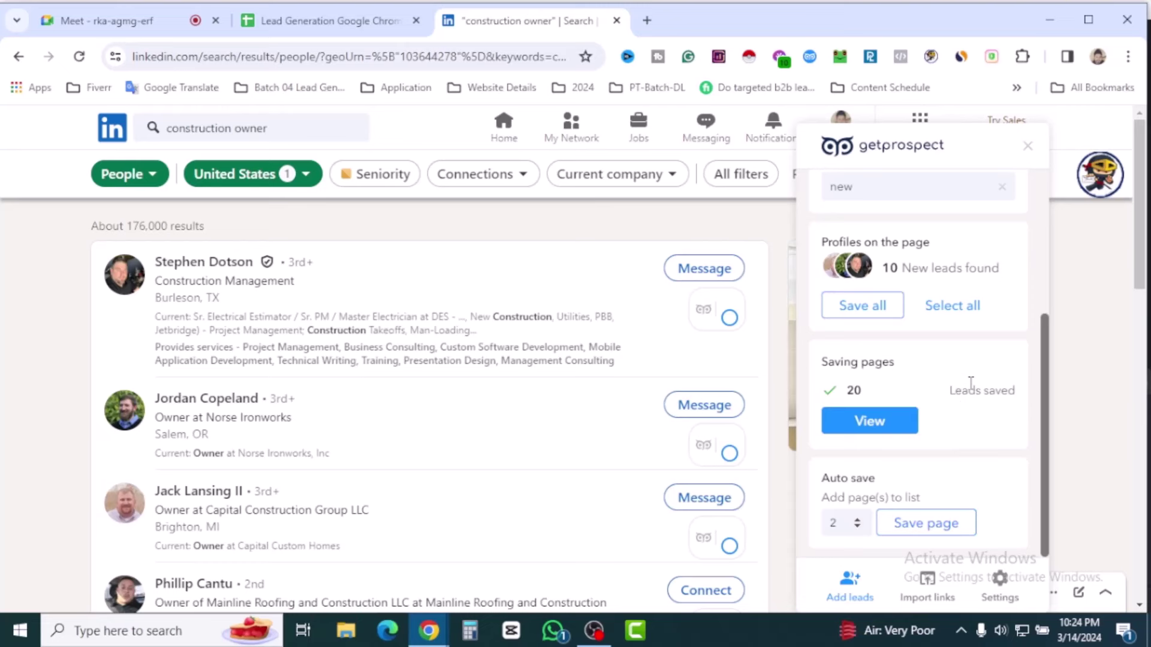
- Check the auto-save summary in the GetProspect panel and open the saved leads in the GetProspect web app
{"action": "scroll", "coordinate": [964, 407], "scroll_direction": "down", "scroll_amount": 4}
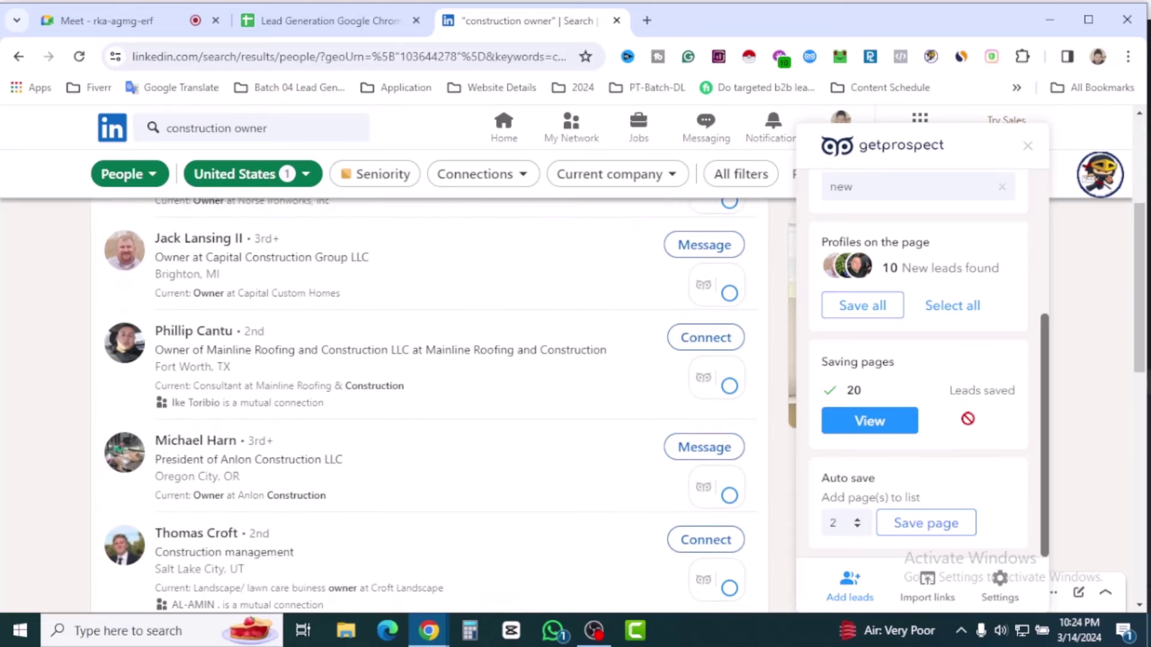
{"action": "scroll", "coordinate": [959, 414], "scroll_direction": "up", "scroll_amount": 3}
{"action": "scroll", "coordinate": [922, 425], "scroll_direction": "down", "scroll_amount": 3}
{"action": "left_click", "coordinate": [867, 437]}
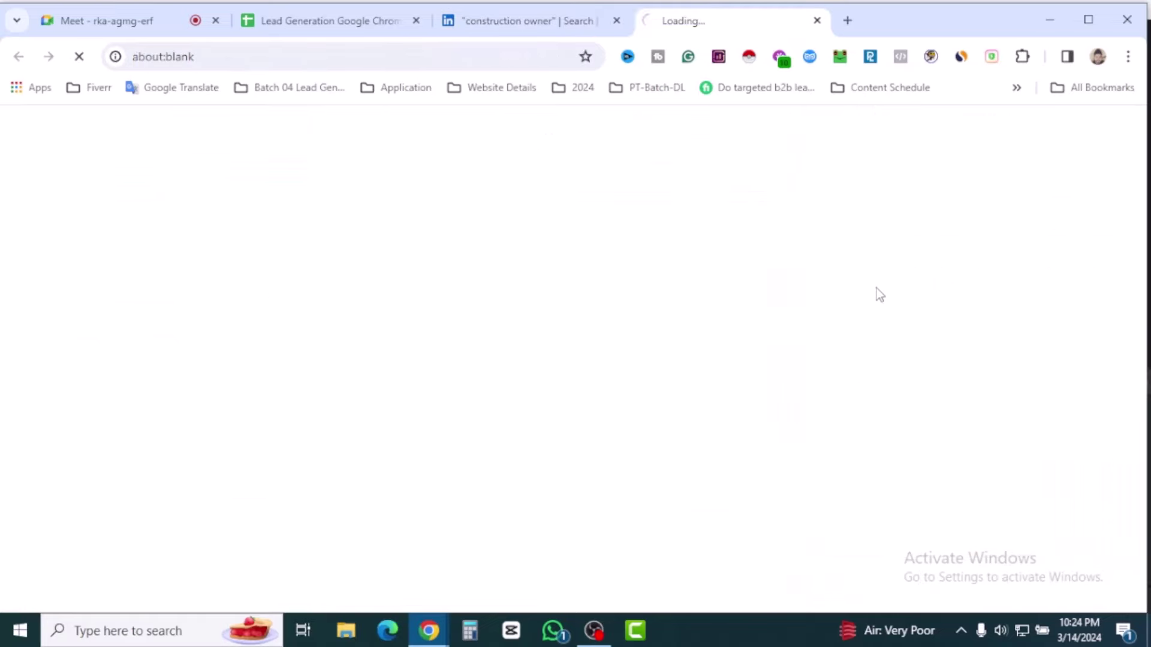
- Return to the LinkedIn results, examine the GetProspect saving options again, and go back to the saved leads
{"action": "left_click", "coordinate": [513, 15]}
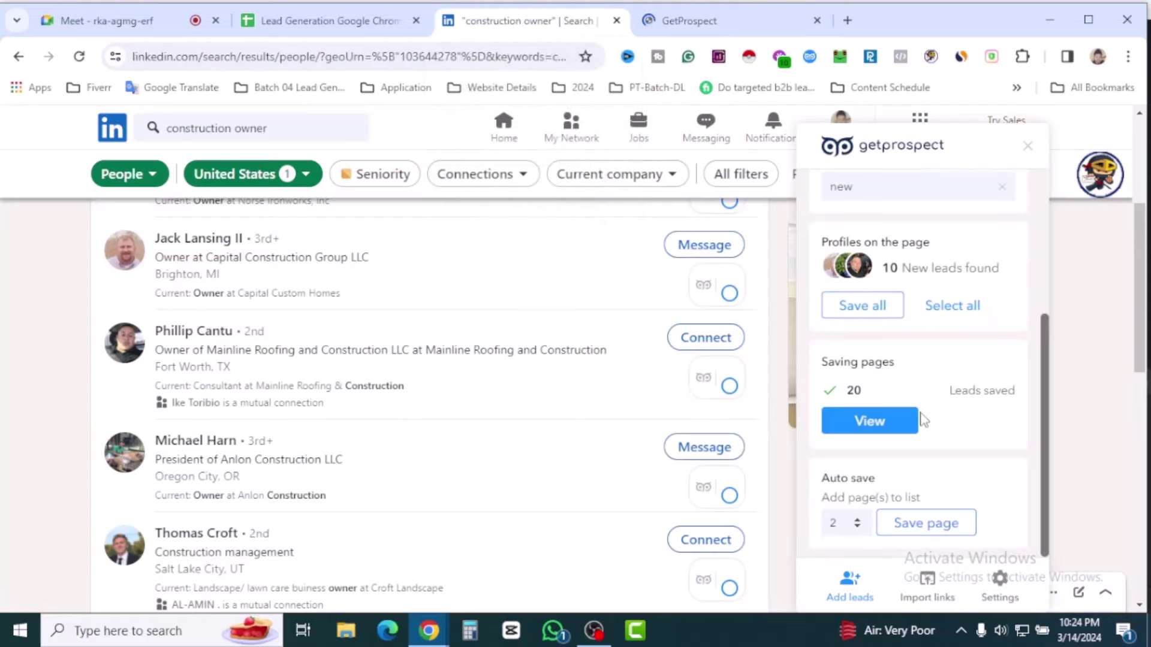
{"action": "scroll", "coordinate": [959, 405], "scroll_direction": "down", "scroll_amount": 3}
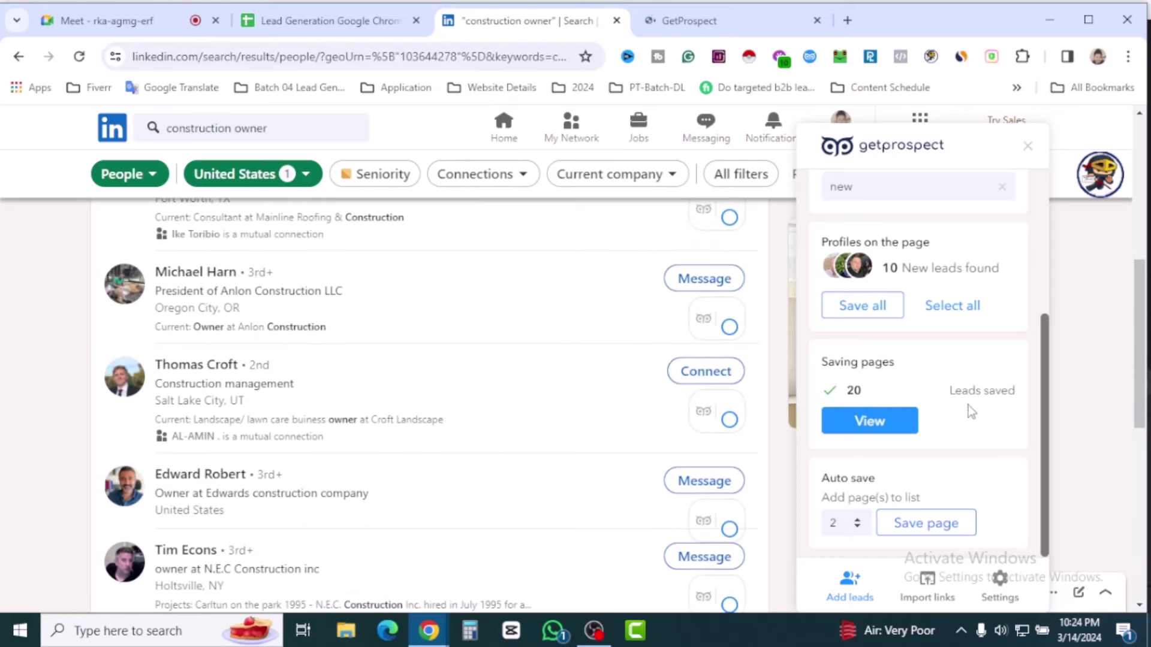
{"action": "left_click", "coordinate": [863, 308]}
{"action": "left_click", "coordinate": [868, 504]}
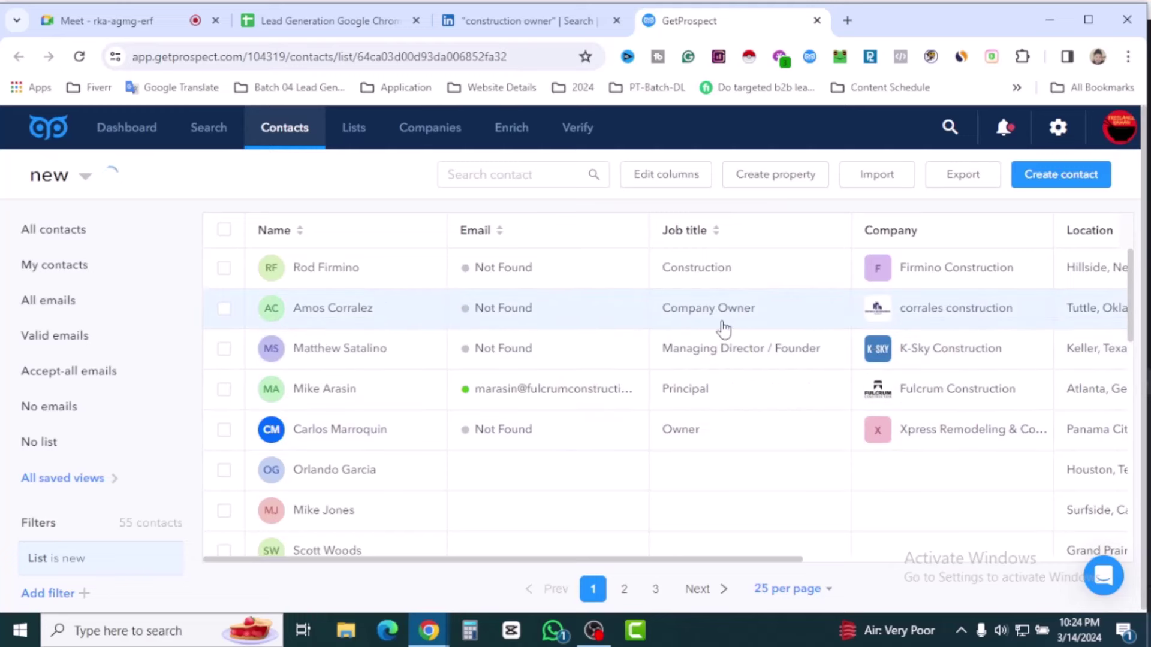
- Look through the saved contacts in the "new" list, examining their emails, job titles and companies
{"action": "scroll", "coordinate": [724, 326], "scroll_direction": "down", "scroll_amount": 4}
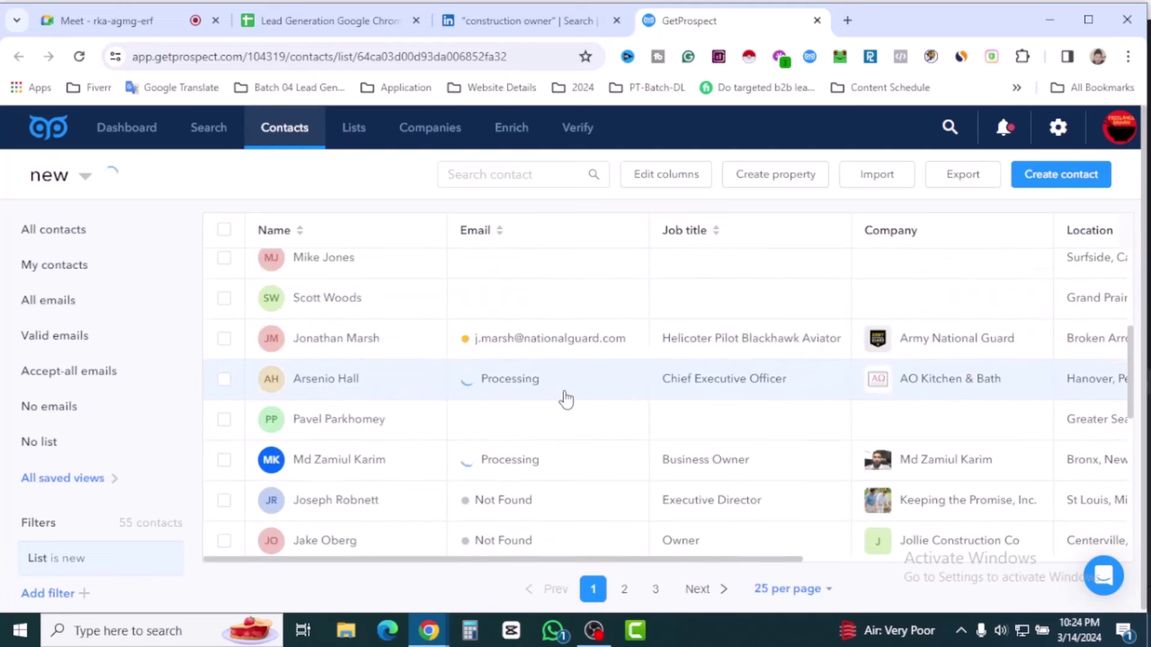
{"action": "scroll", "coordinate": [557, 398], "scroll_direction": "down", "scroll_amount": 1}
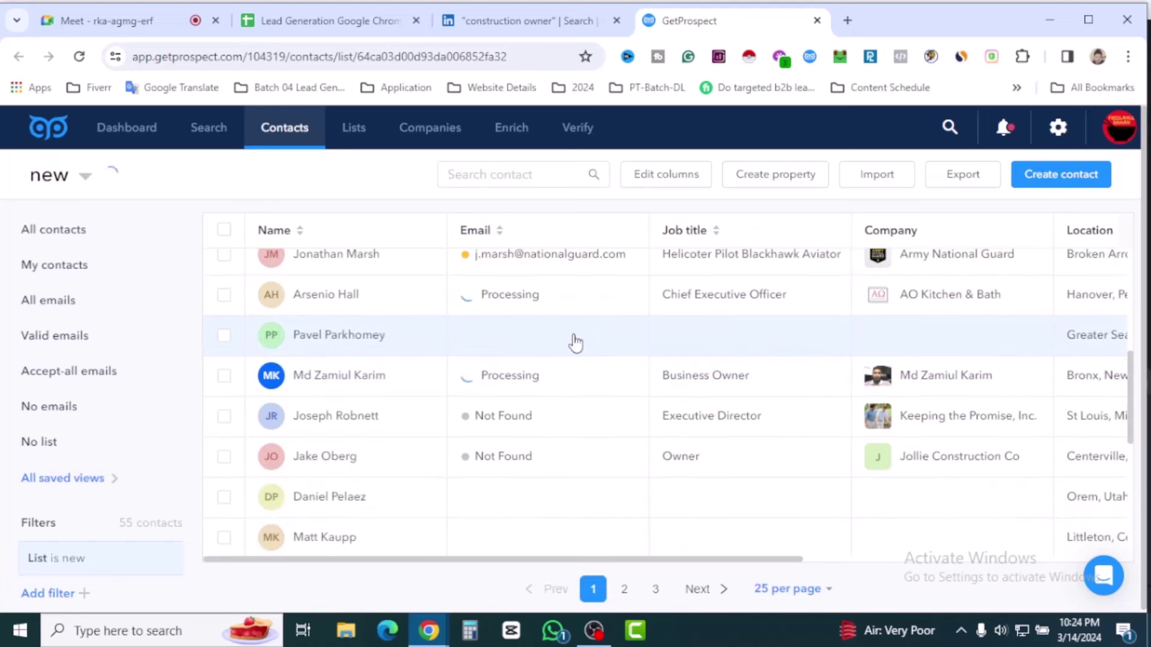
{"action": "scroll", "coordinate": [575, 342], "scroll_direction": "down", "scroll_amount": 6}
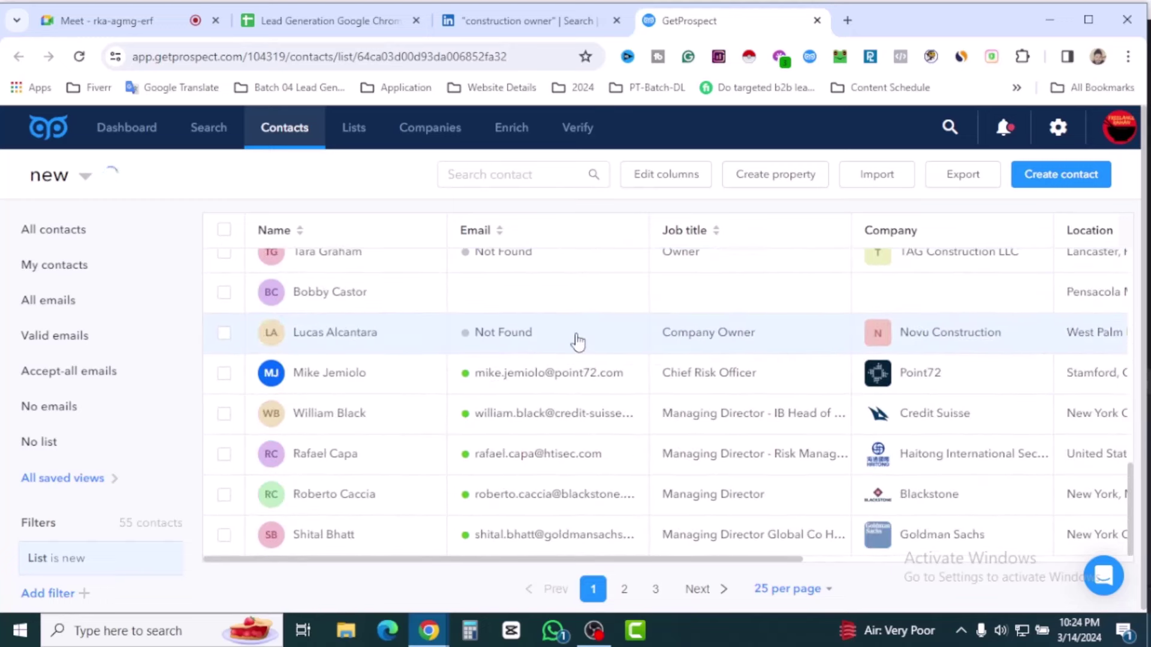
{"action": "scroll", "coordinate": [578, 342], "scroll_direction": "up", "scroll_amount": 10}
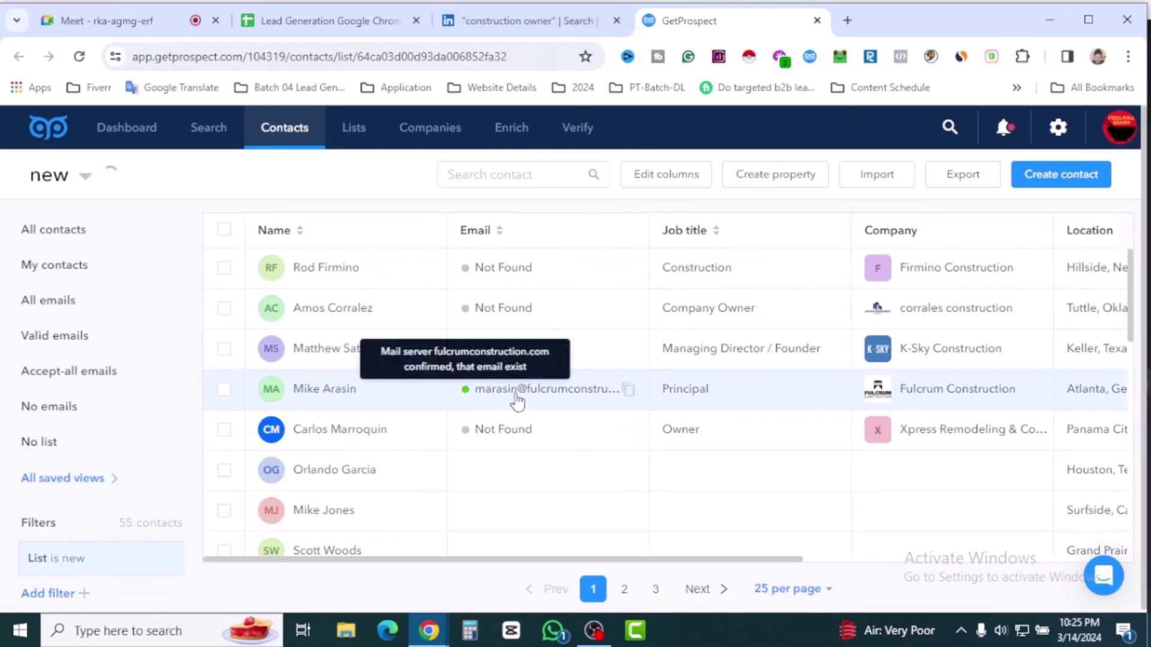
- Recheck the GetProspect panel on LinkedIn, return to the contact list, and examine the email status markers of the contacts
{"action": "left_click", "coordinate": [527, 20]}
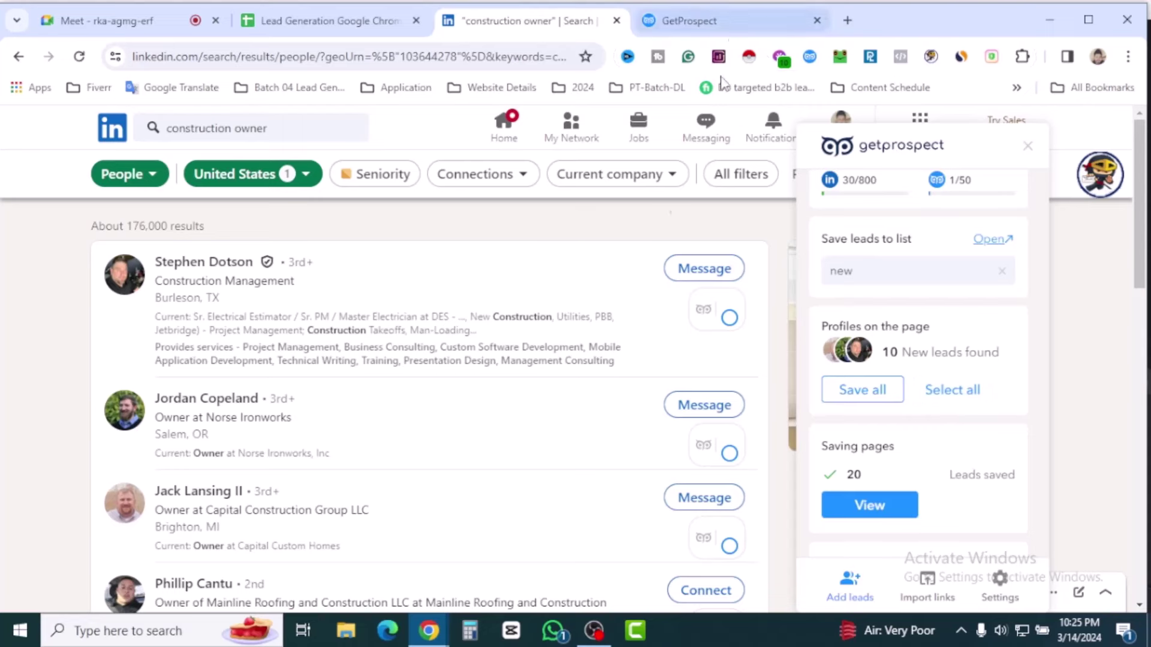
{"action": "left_click", "coordinate": [687, 22]}
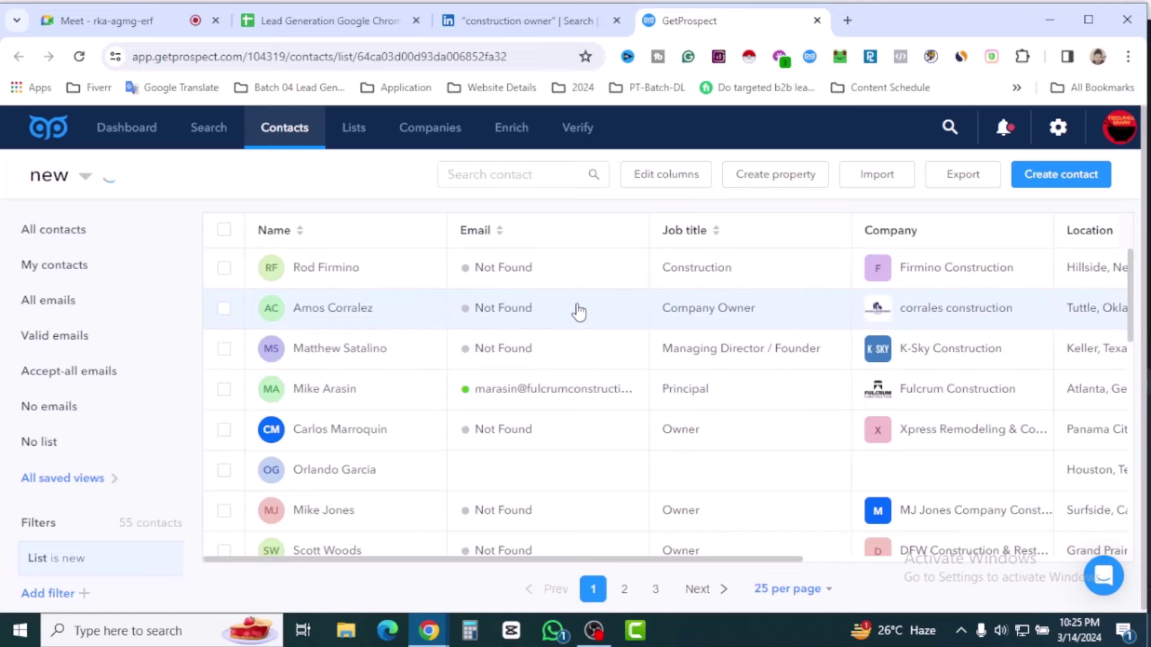
{"action": "scroll", "coordinate": [578, 312], "scroll_direction": "down", "scroll_amount": 4}
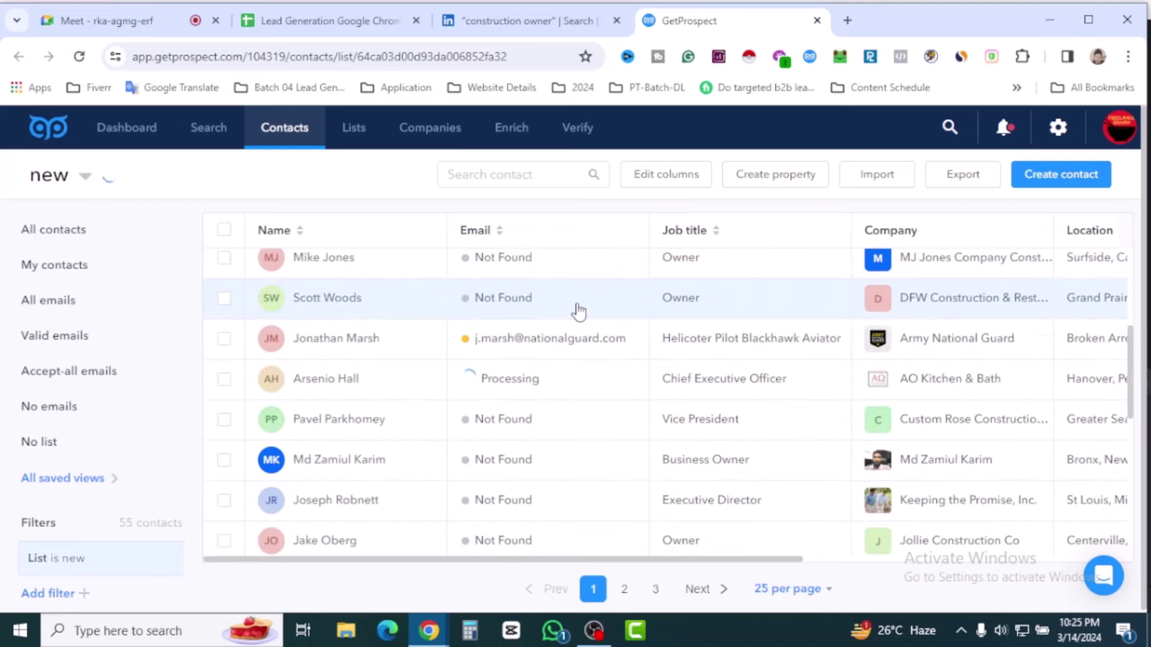
{"action": "scroll", "coordinate": [578, 308], "scroll_direction": "up", "scroll_amount": 3}
{"action": "mouse_move", "coordinate": [467, 319]}
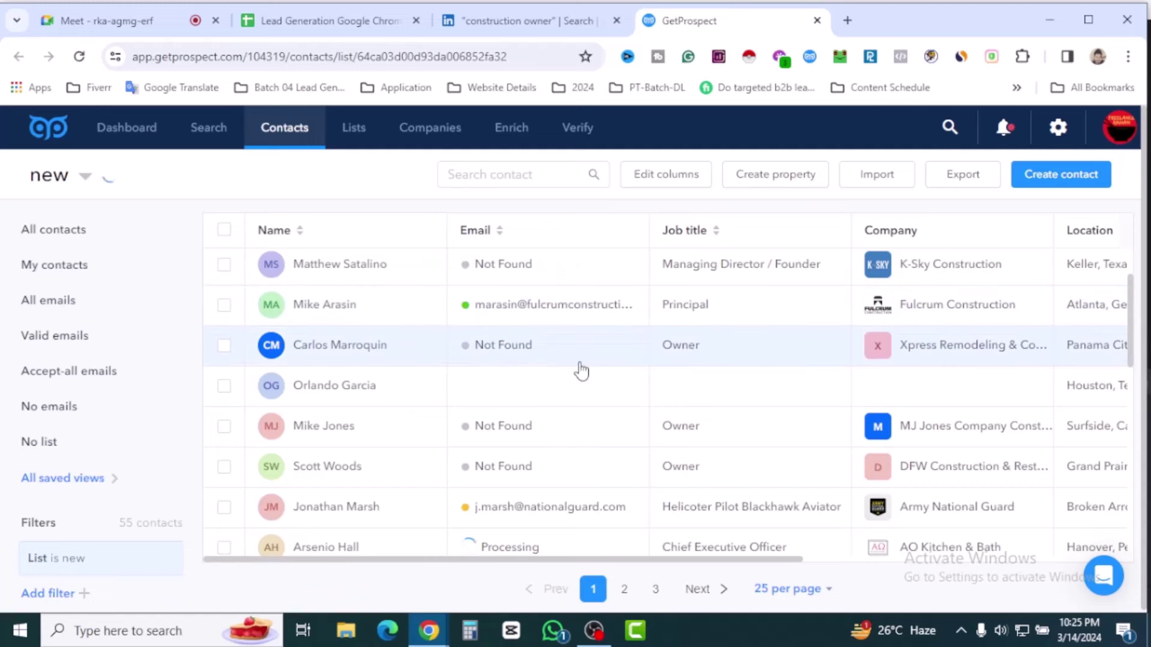
{"action": "scroll", "coordinate": [573, 368], "scroll_direction": "down", "scroll_amount": 2}
{"action": "mouse_move", "coordinate": [466, 430]}
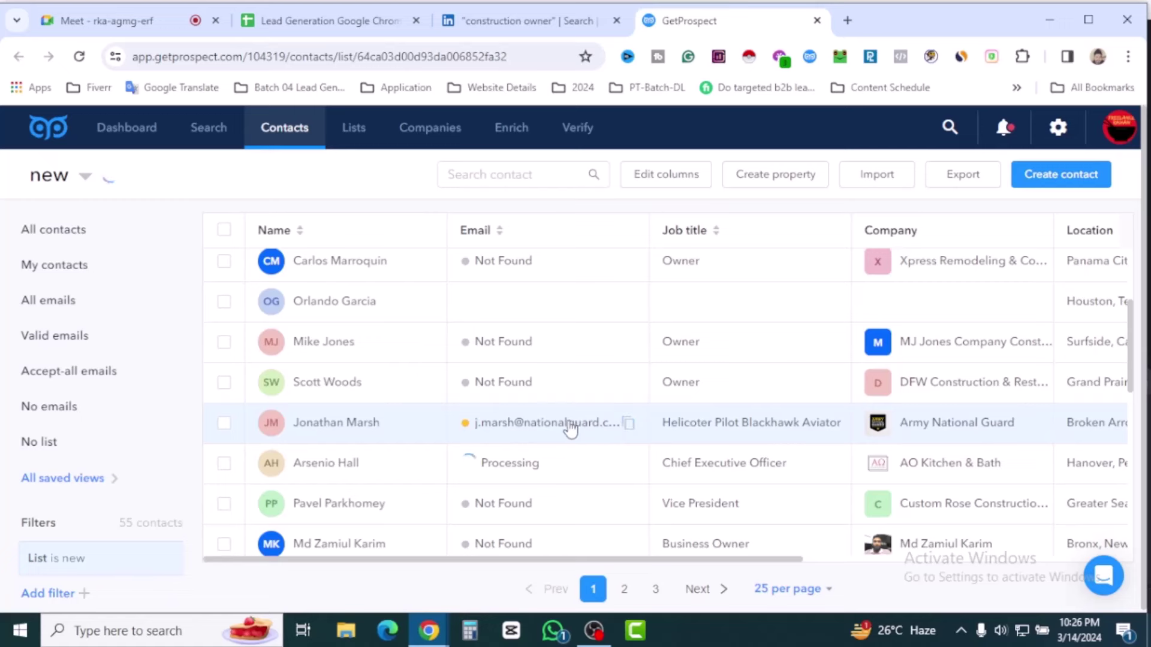
{"action": "scroll", "coordinate": [582, 413], "scroll_direction": "up", "scroll_amount": 3}
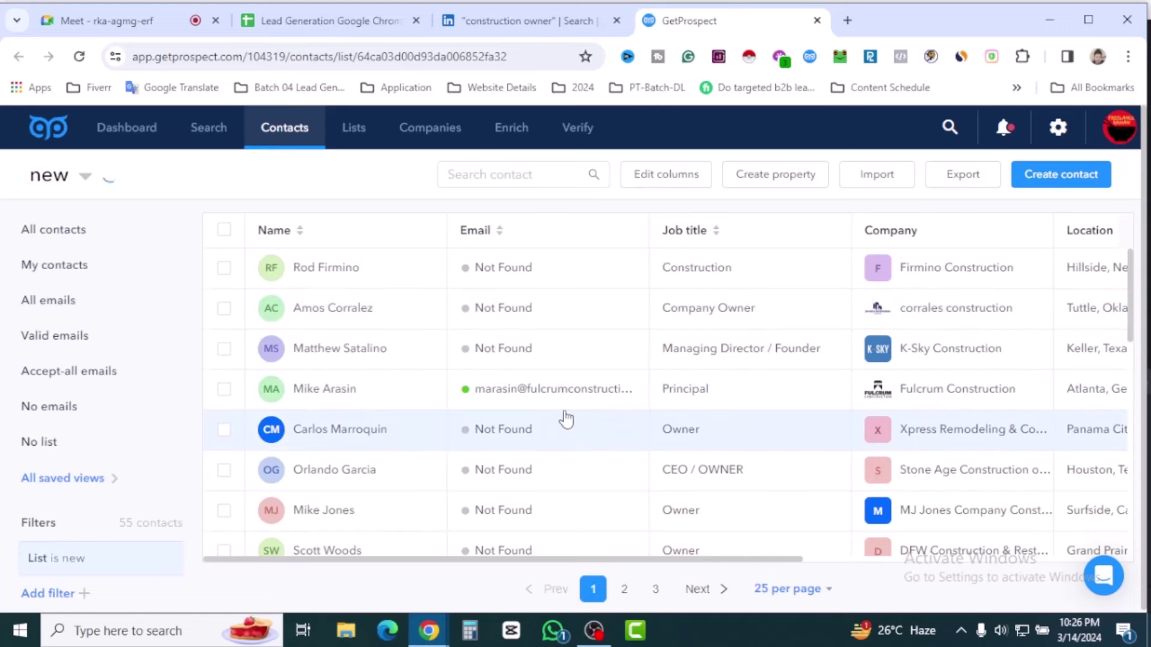
- Recheck the contacts' email statuses in the "new" list and compare with the GetProspect panel on the LinkedIn results
{"action": "scroll", "coordinate": [565, 415], "scroll_direction": "down", "scroll_amount": 2}
{"action": "scroll", "coordinate": [566, 416], "scroll_direction": "up", "scroll_amount": 2}
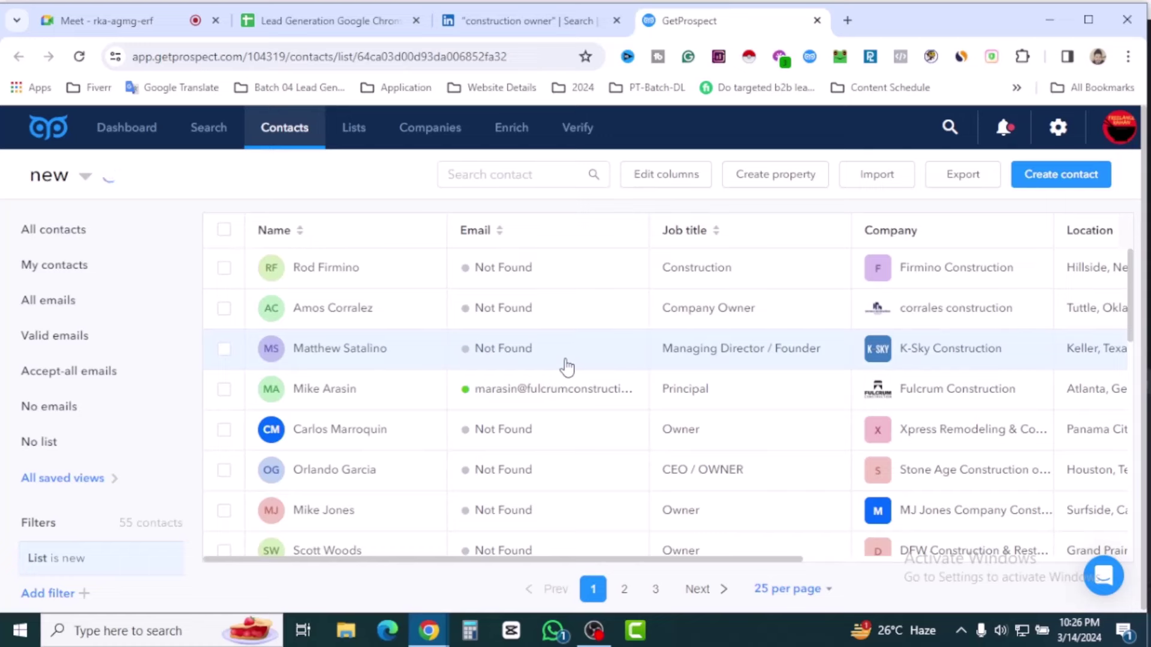
{"action": "scroll", "coordinate": [574, 359], "scroll_direction": "down", "scroll_amount": 2}
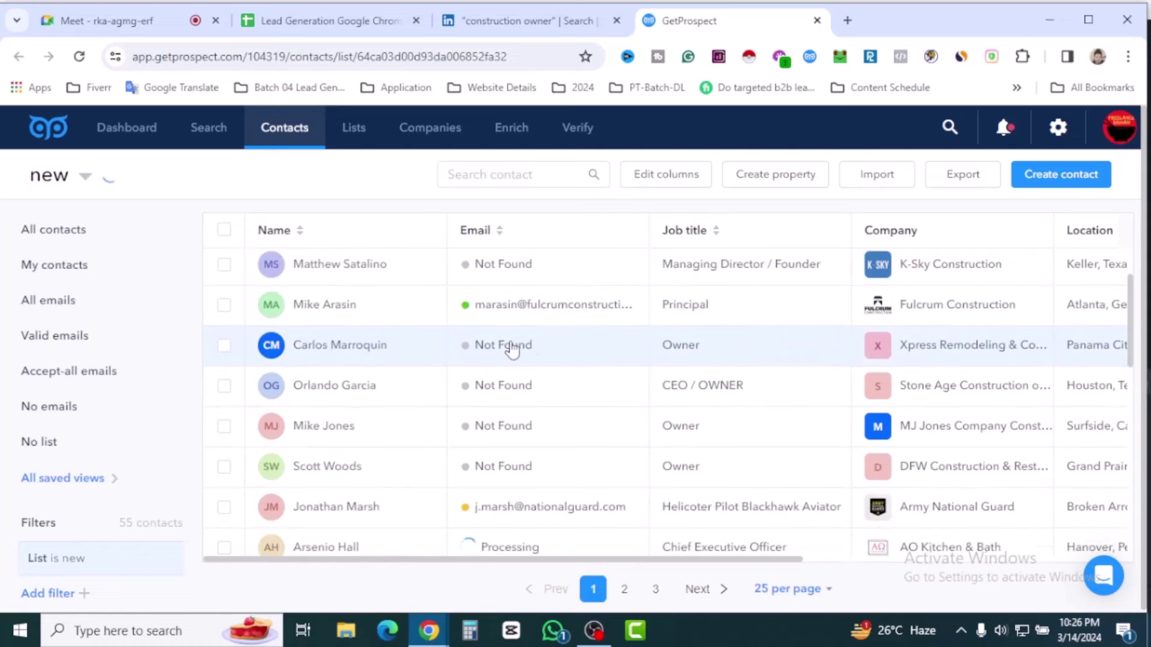
{"action": "left_click", "coordinate": [512, 23]}
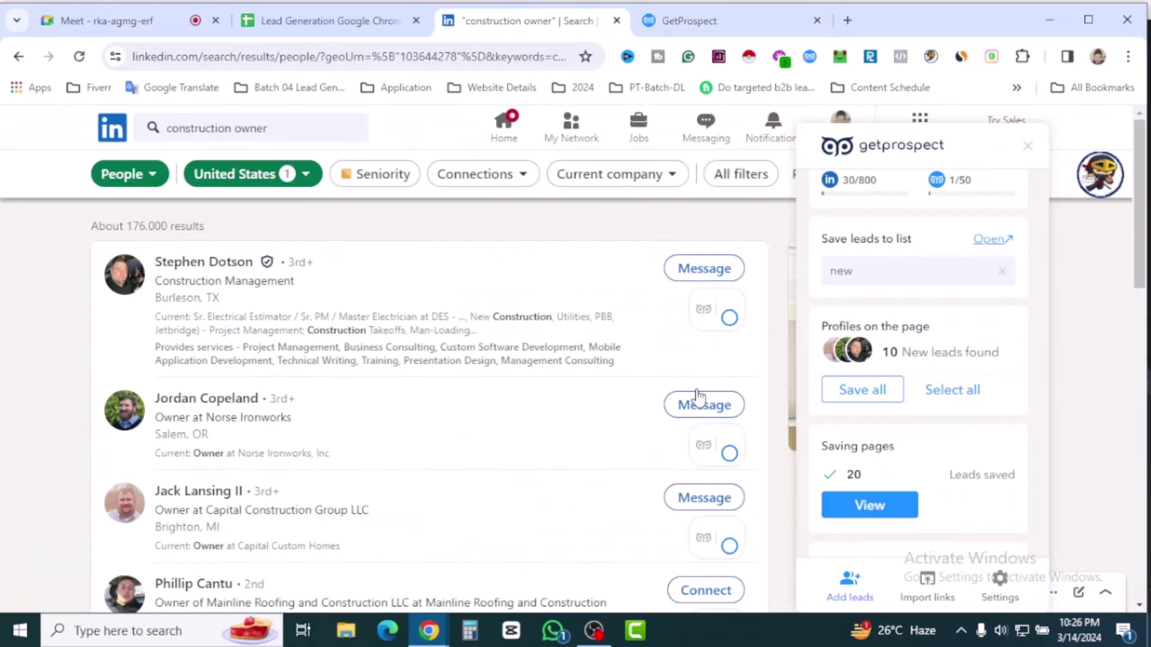
{"action": "left_click", "coordinate": [685, 23]}
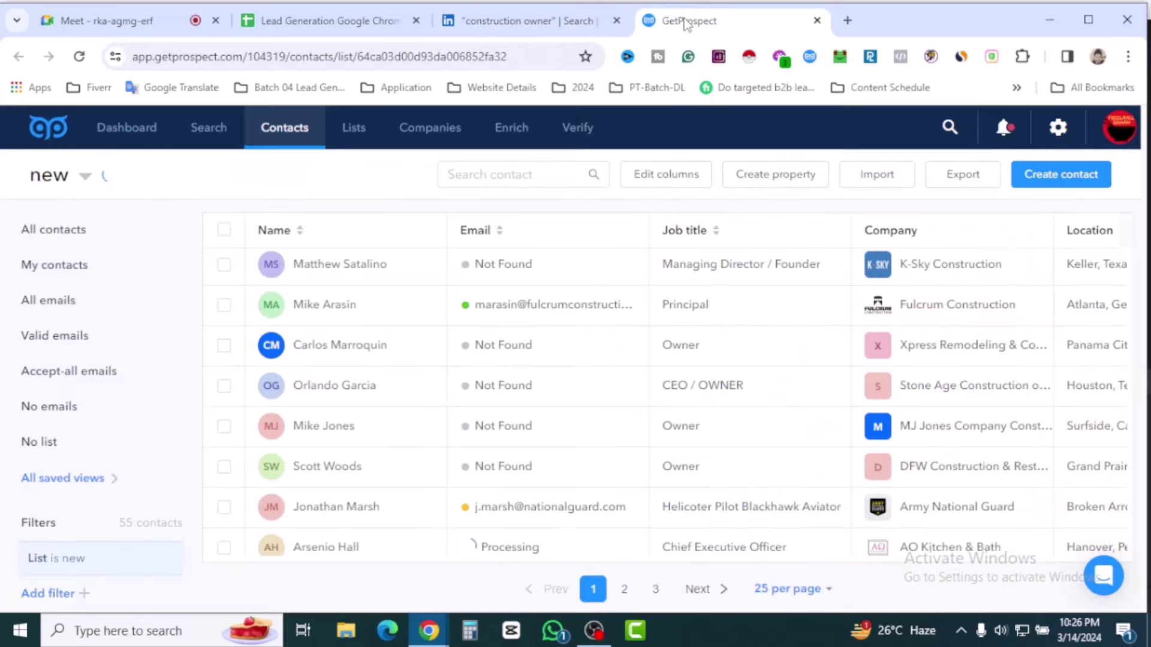
{"action": "scroll", "coordinate": [475, 411], "scroll_direction": "down", "scroll_amount": 3}
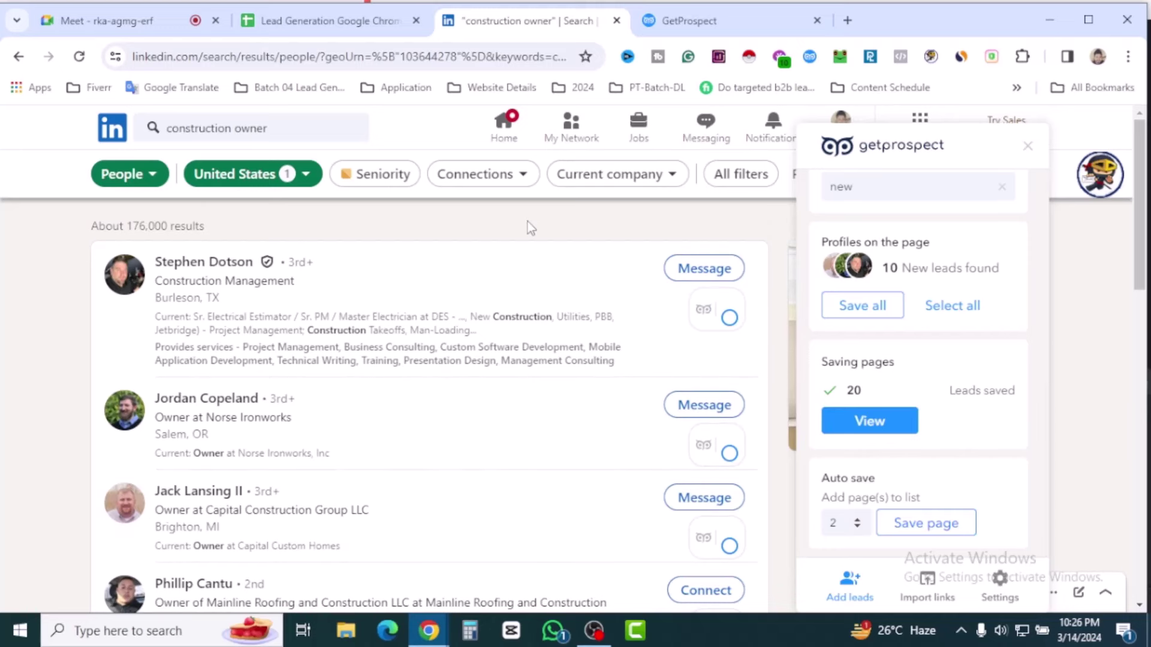
- Open the LinkedIn profile of the first search result, reopen the GetProspect panel on it, and look over the profile
{"action": "left_click", "coordinate": [227, 266]}
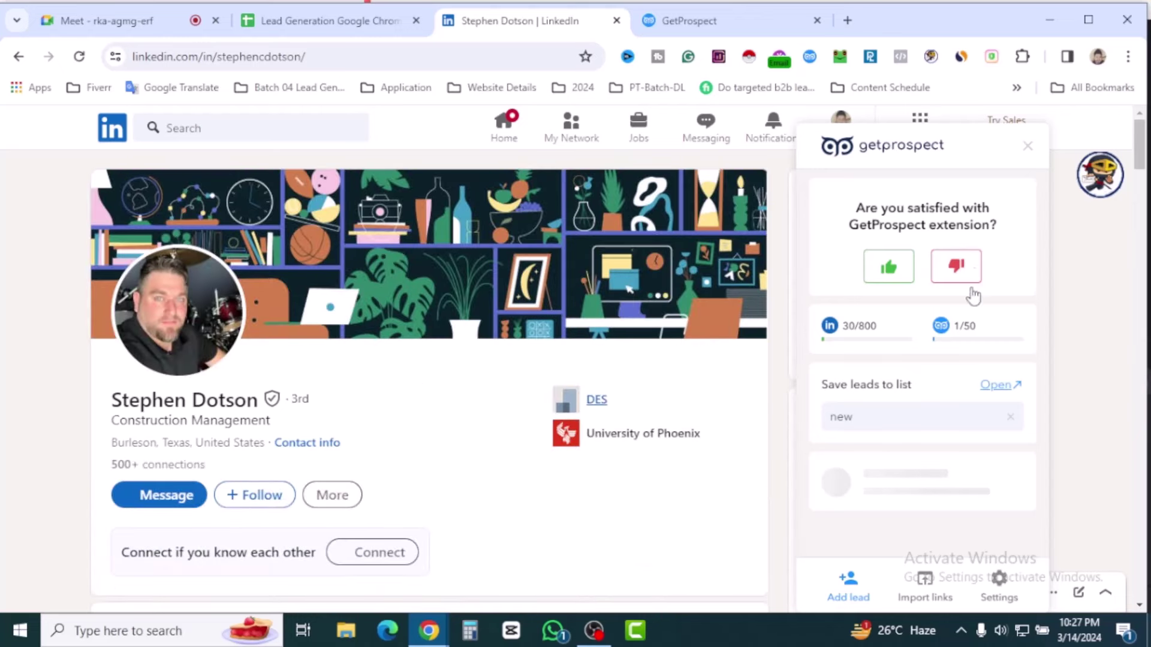
{"action": "left_click", "coordinate": [1088, 281]}
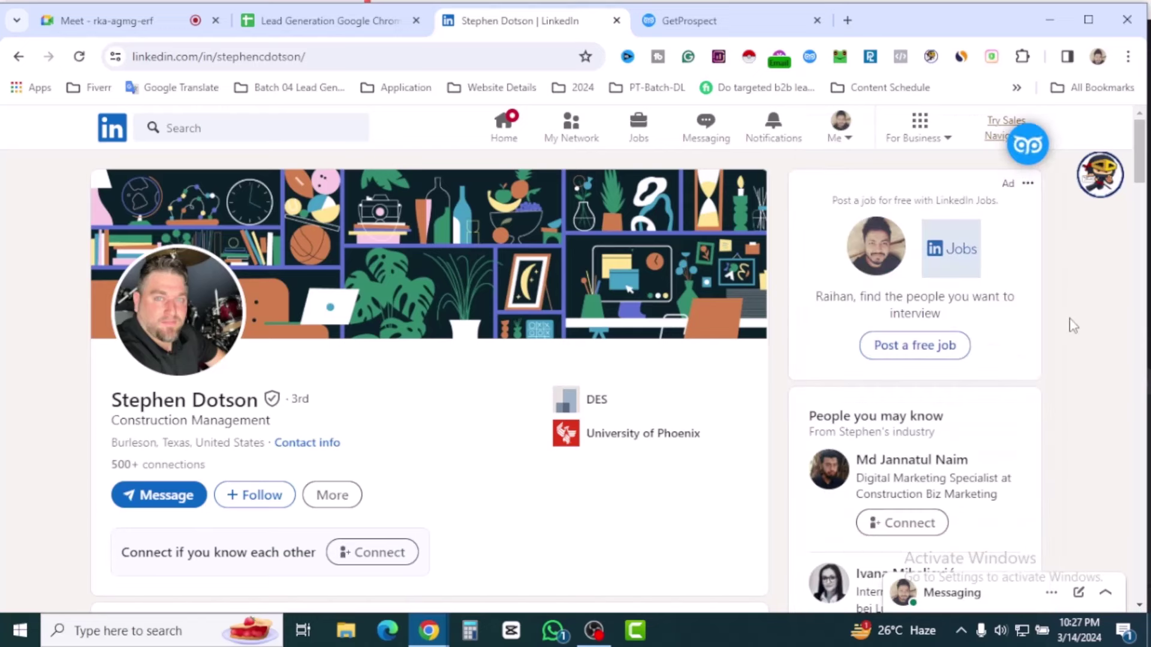
{"action": "left_click", "coordinate": [1027, 154]}
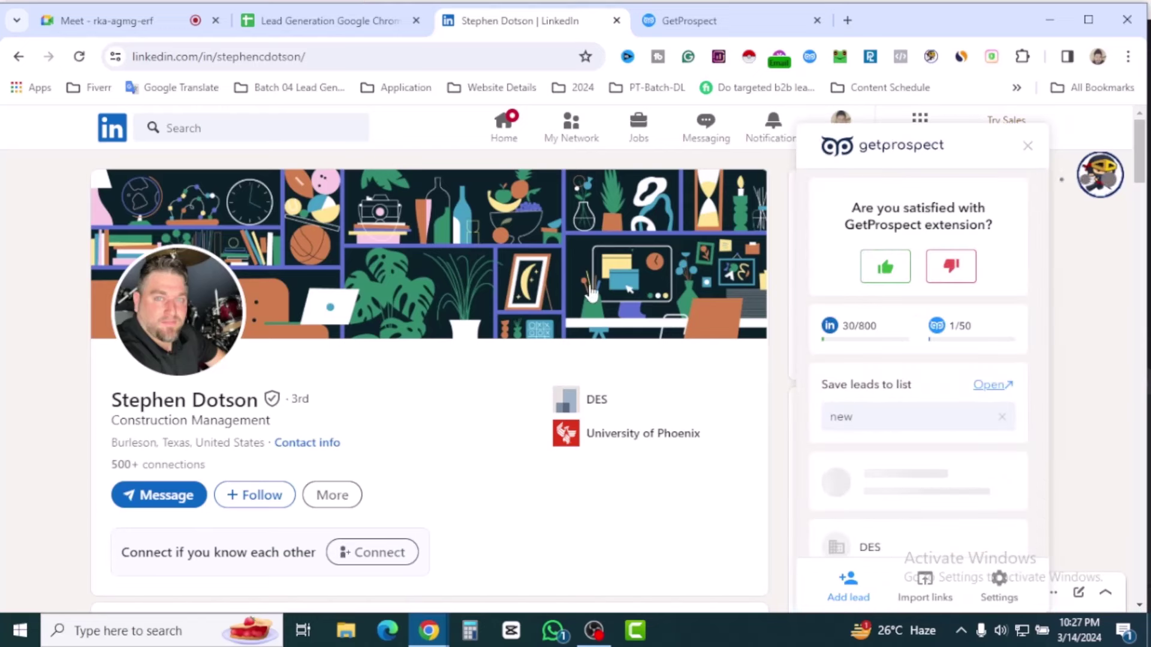
{"action": "scroll", "coordinate": [710, 292], "scroll_direction": "down", "scroll_amount": 1}
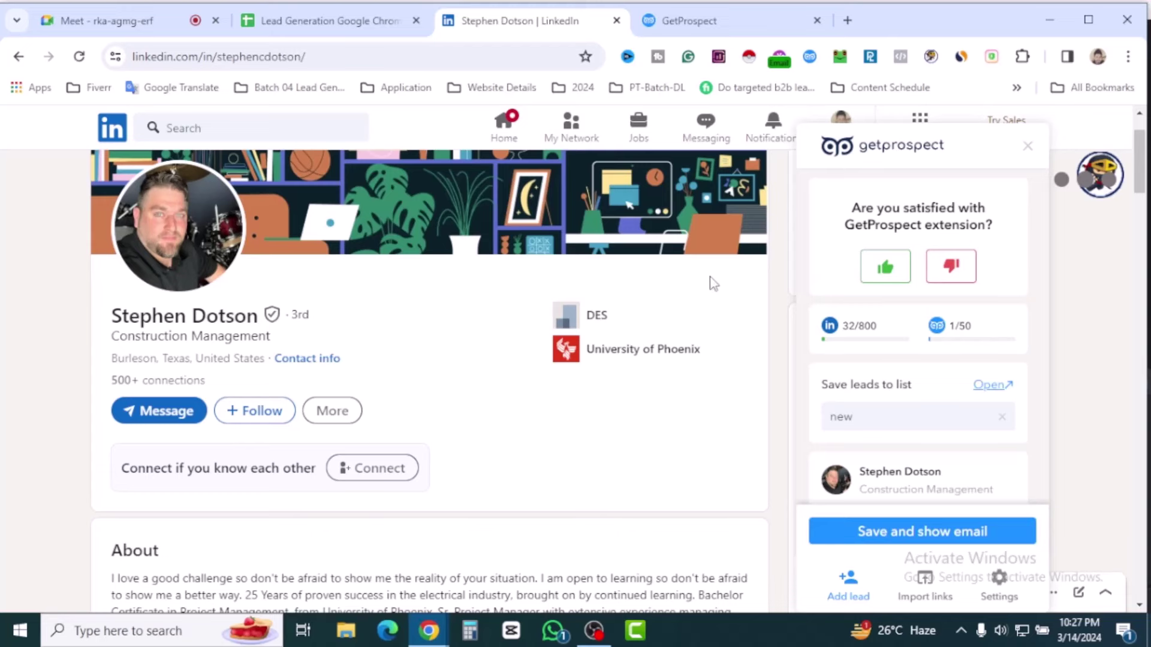
{"action": "scroll", "coordinate": [713, 308], "scroll_direction": "down", "scroll_amount": 3}
{"action": "scroll", "coordinate": [915, 408], "scroll_direction": "down", "scroll_amount": 5}
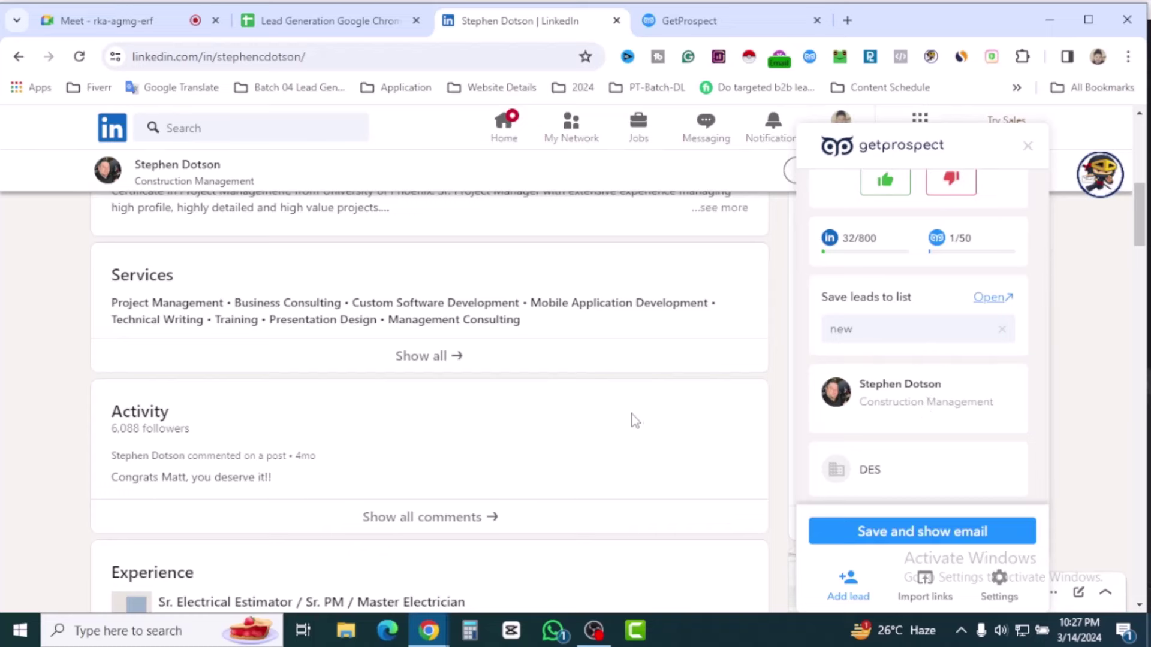
{"action": "scroll", "coordinate": [632, 414], "scroll_direction": "up", "scroll_amount": 6}
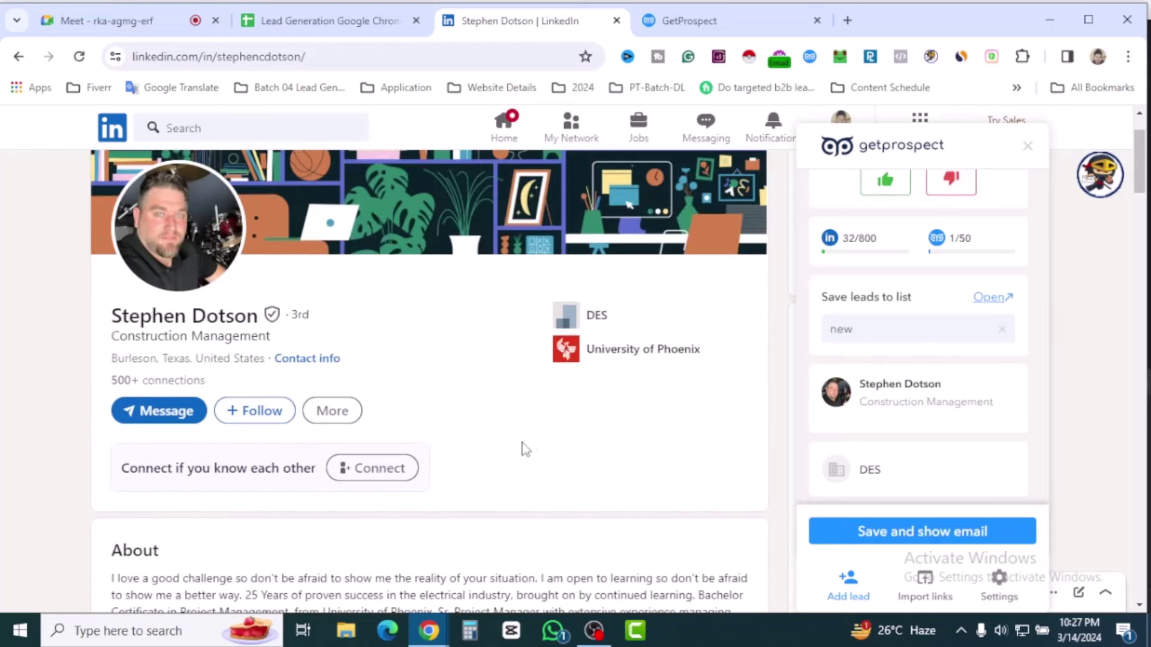
- Save the open profile to the "new" list with its email shown, and check the lead in the GetProspect contacts
{"action": "left_click", "coordinate": [932, 532]}
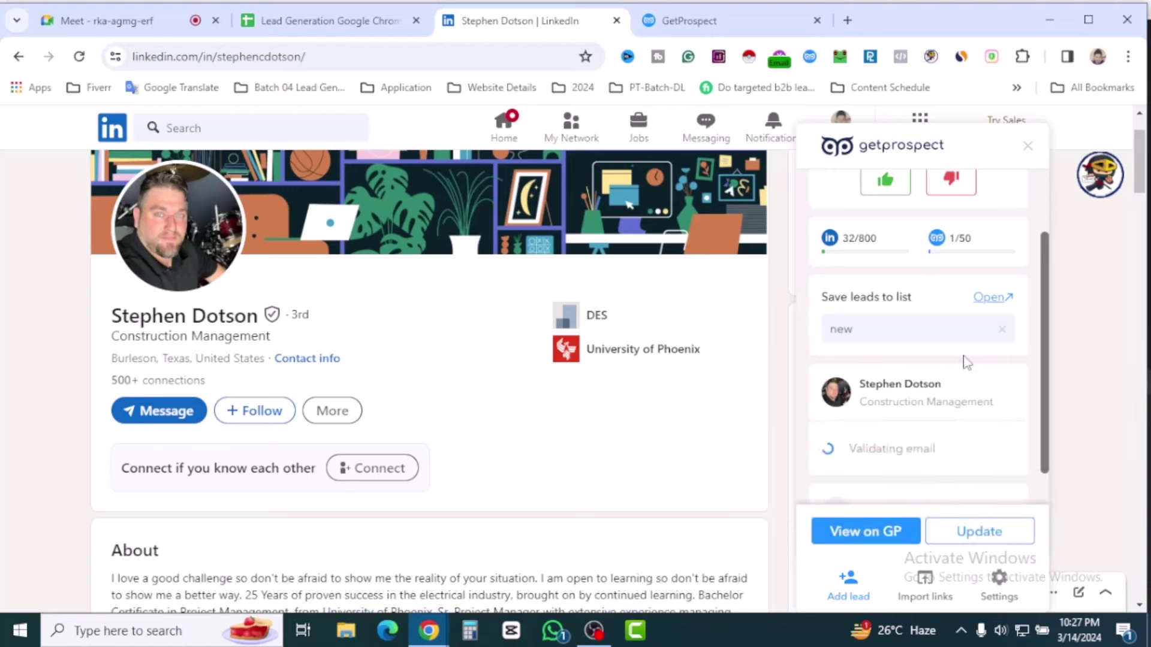
{"action": "scroll", "coordinate": [966, 362], "scroll_direction": "down", "scroll_amount": 1}
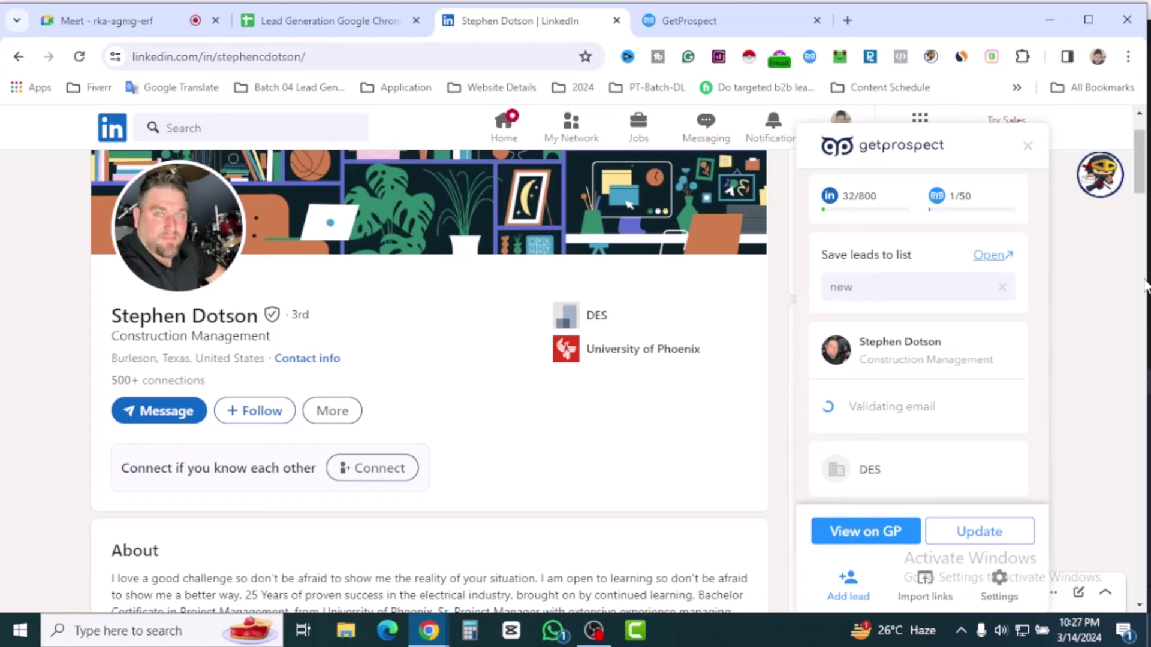
{"action": "left_click", "coordinate": [1102, 190]}
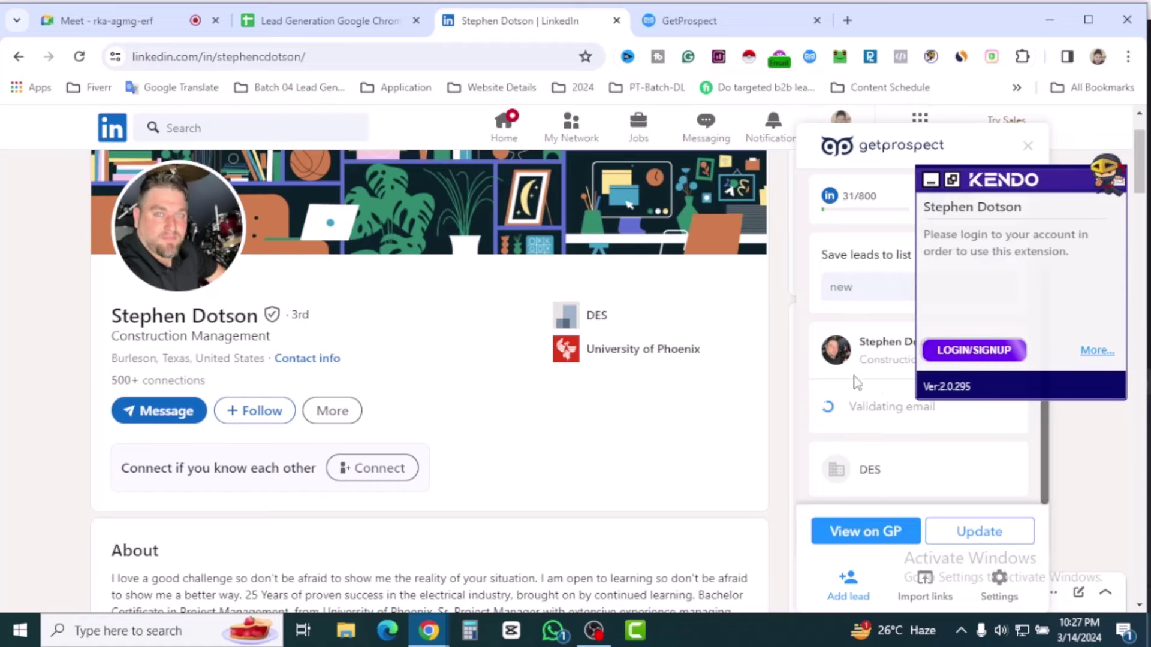
{"action": "left_click", "coordinate": [734, 21]}
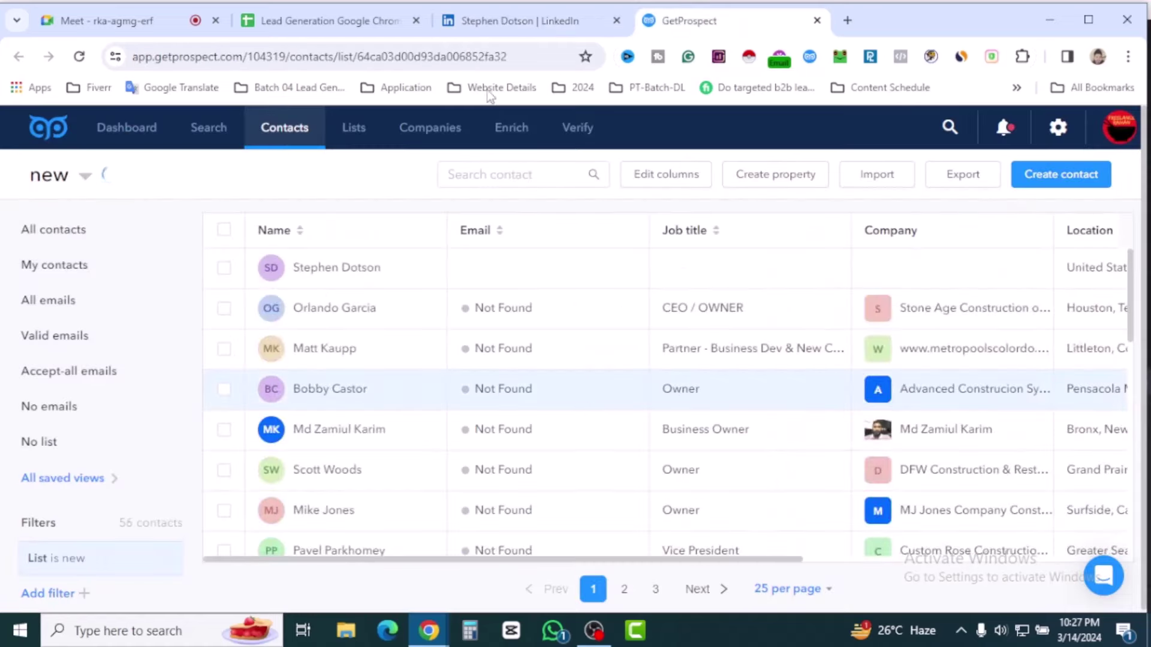
{"action": "left_click", "coordinate": [490, 24]}
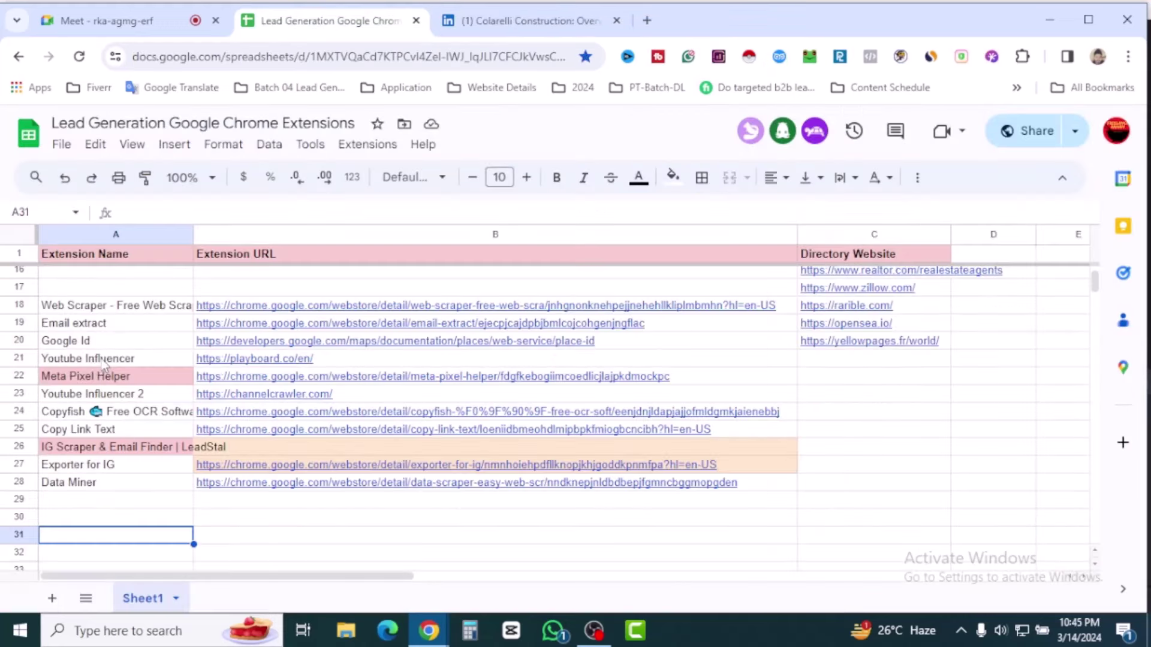
- Open the playboard.co link of the "Youtube Influencer" row in the extensions spreadsheet and close the Colarelli Construction LinkedIn page
{"action": "left_click", "coordinate": [90, 362]}
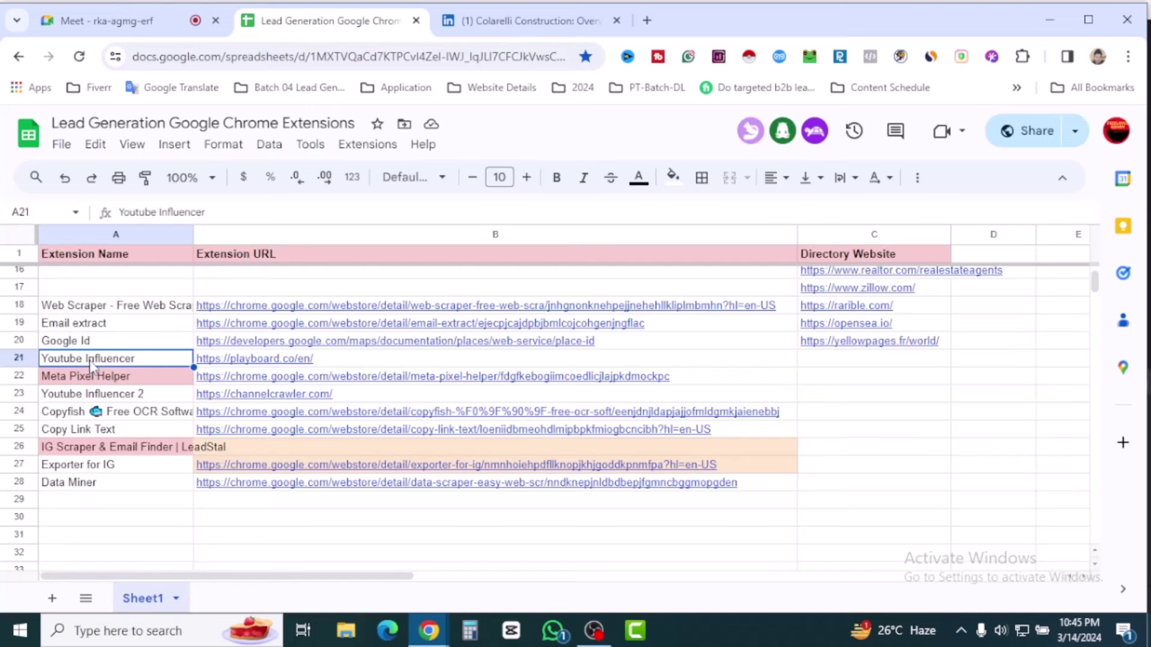
{"action": "key", "text": "Right"}
{"action": "left_click", "coordinate": [323, 384]}
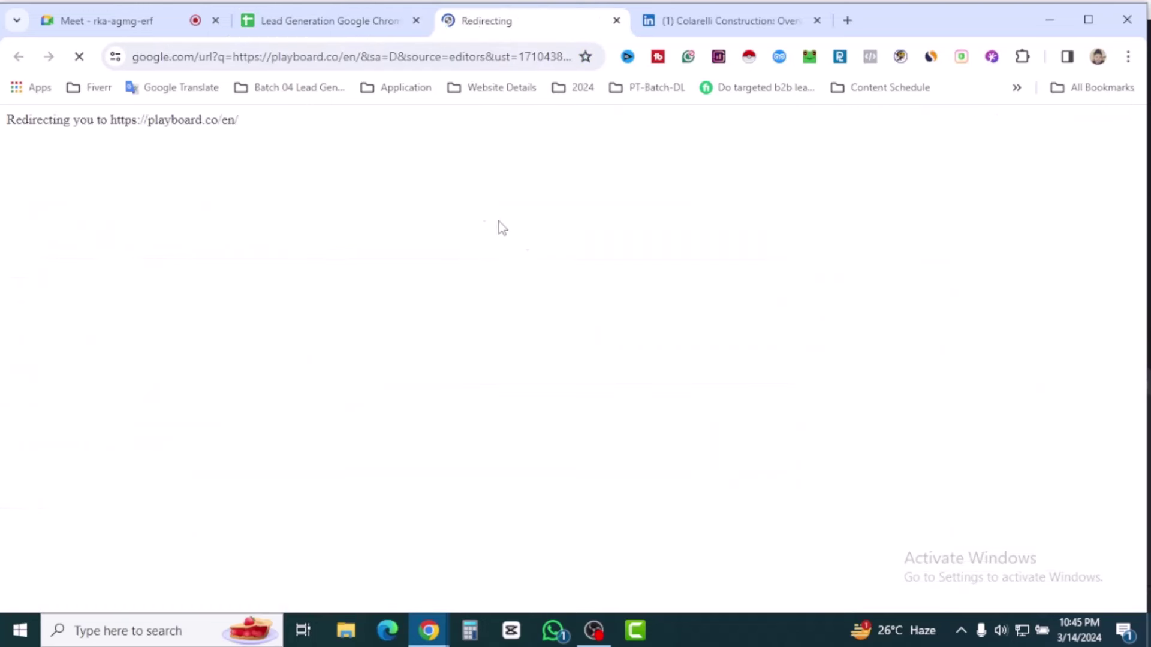
{"action": "left_click", "coordinate": [729, 24]}
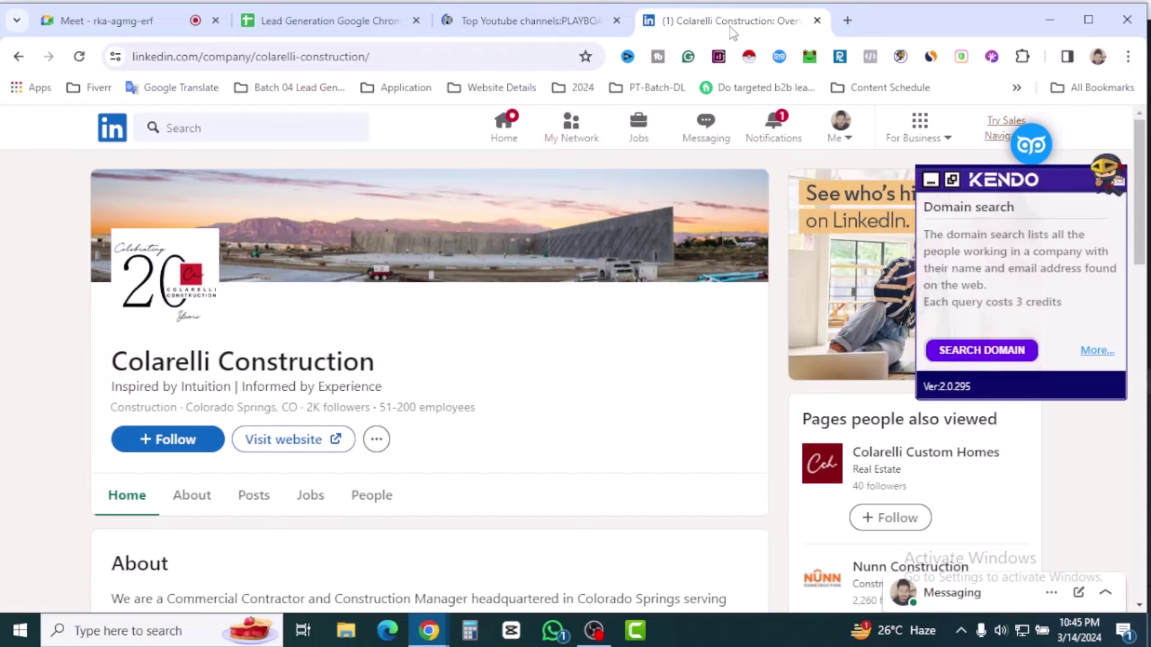
{"action": "left_click", "coordinate": [817, 21]}
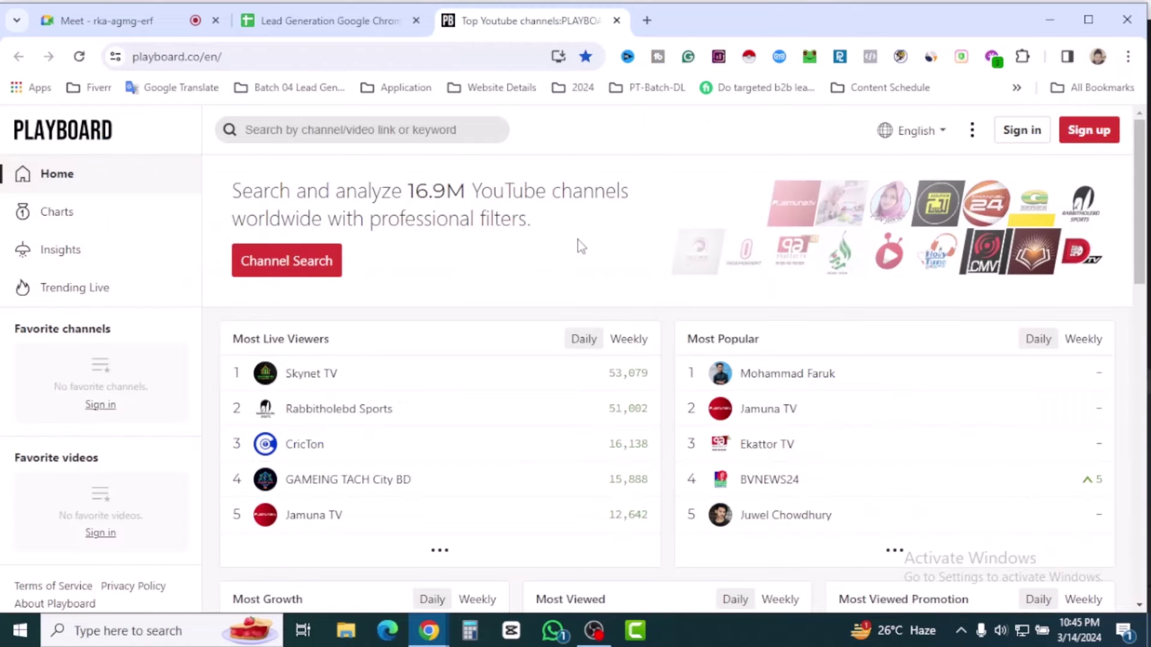
- Look over the Playboard home page and search its channels for "sports"
{"action": "scroll", "coordinate": [635, 257], "scroll_direction": "down", "scroll_amount": 5}
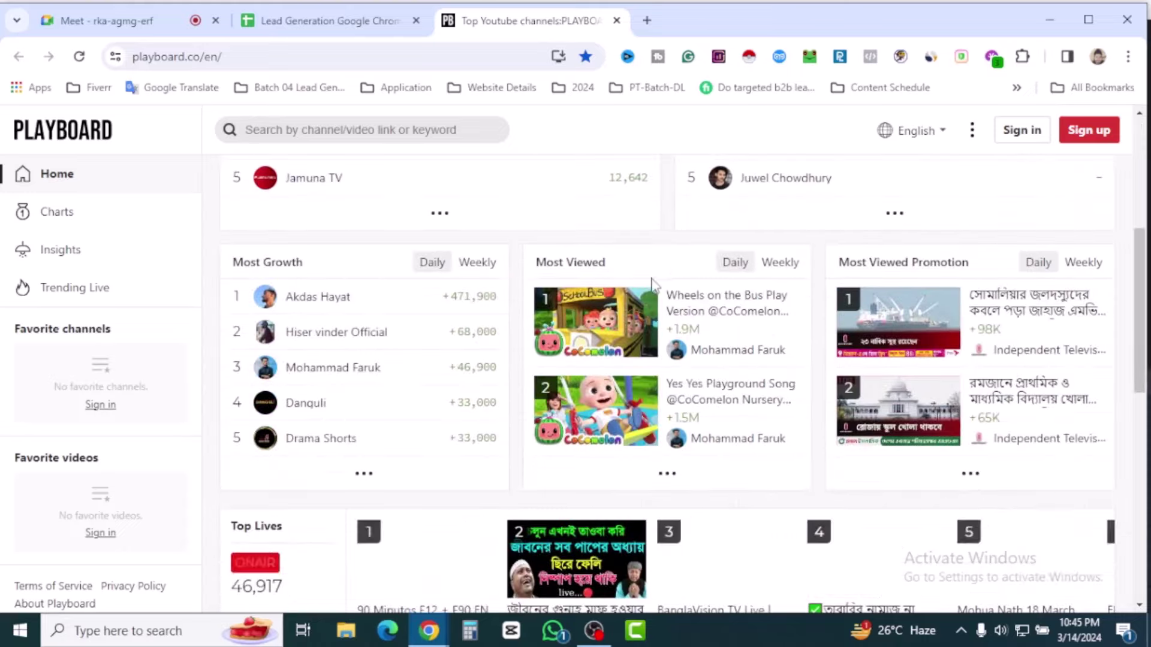
{"action": "scroll", "coordinate": [498, 402], "scroll_direction": "down", "scroll_amount": 8}
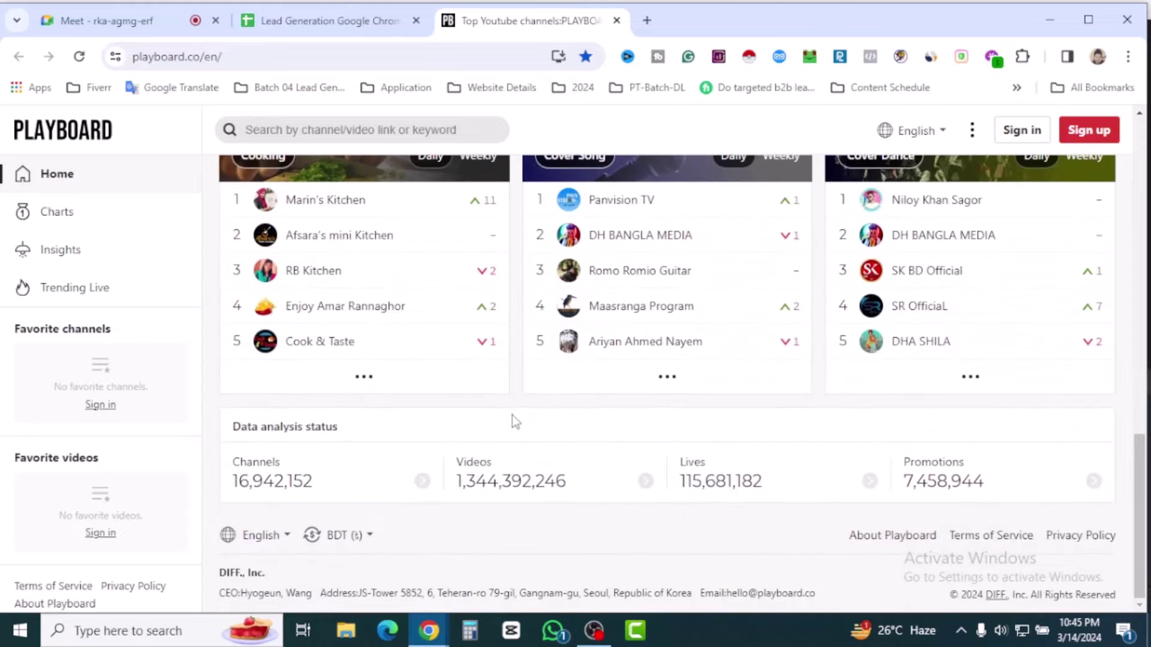
{"action": "scroll", "coordinate": [512, 415], "scroll_direction": "up", "scroll_amount": 6}
{"action": "scroll", "coordinate": [519, 421], "scroll_direction": "up", "scroll_amount": 5}
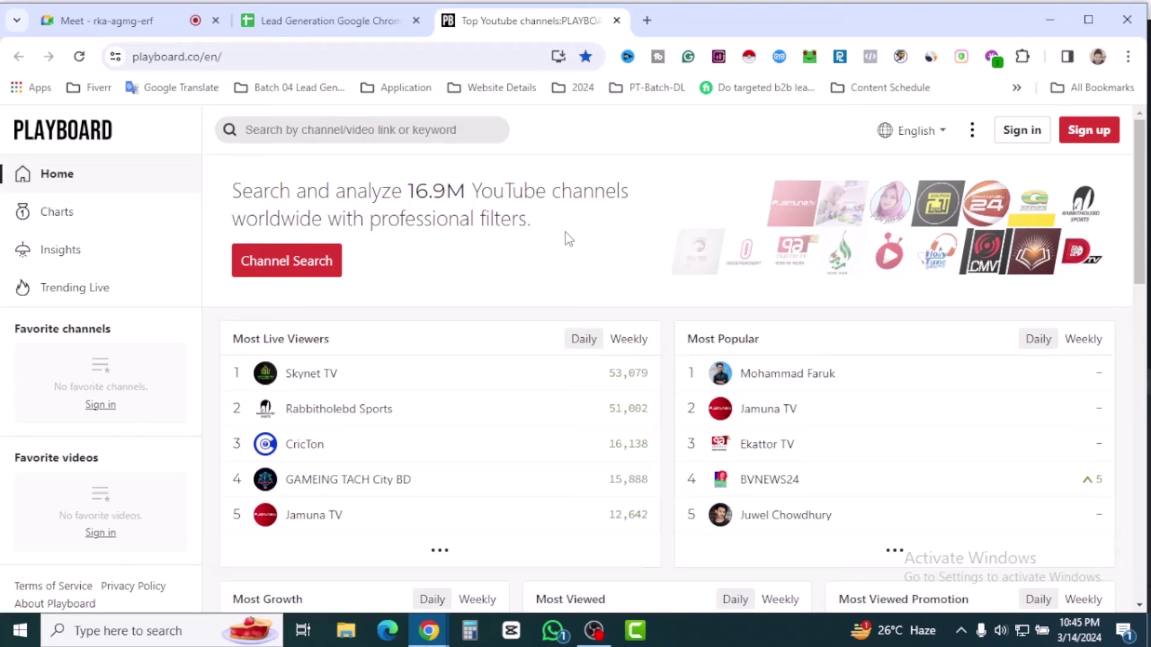
{"action": "left_click", "coordinate": [326, 119]}
{"action": "type", "text": "spo"}
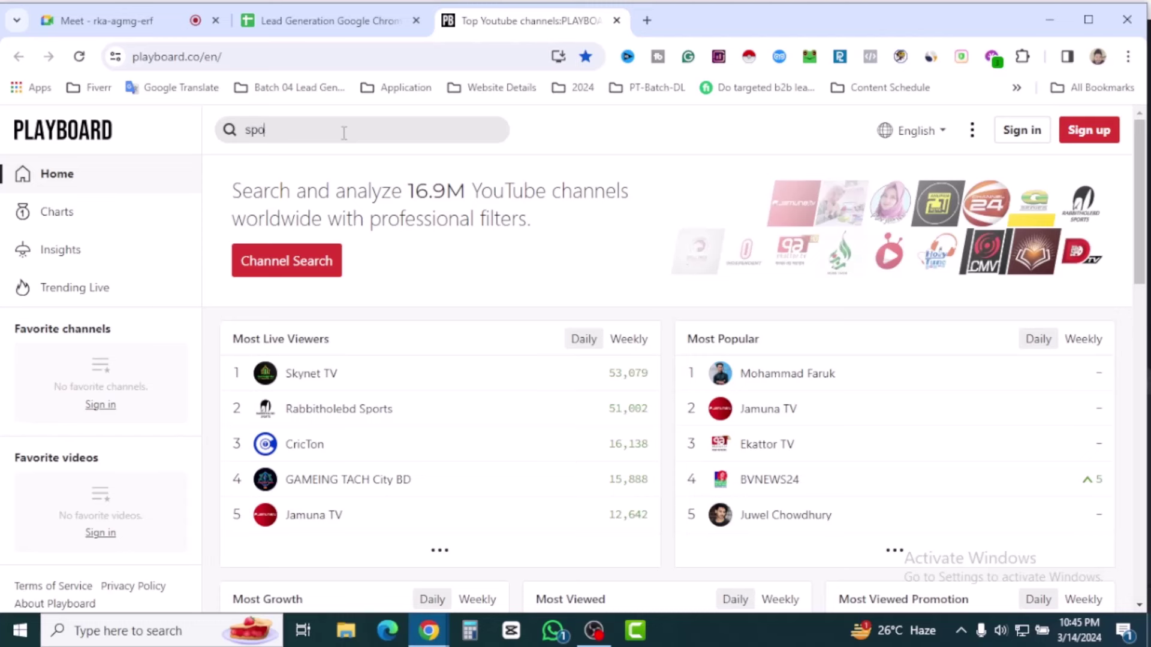
{"action": "type", "text": "rts"}
{"action": "key", "text": "Return"}
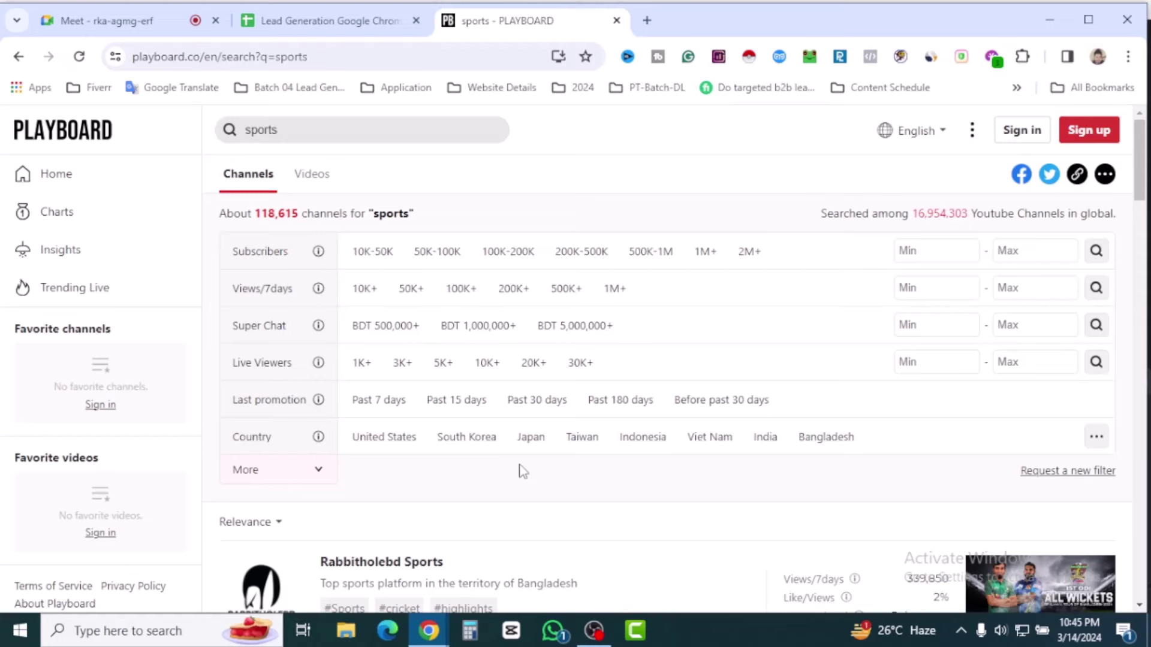
- Filter the channel results to 10K-50K subscribers and United States, and sort them by Most subscribed
{"action": "left_click", "coordinate": [372, 252]}
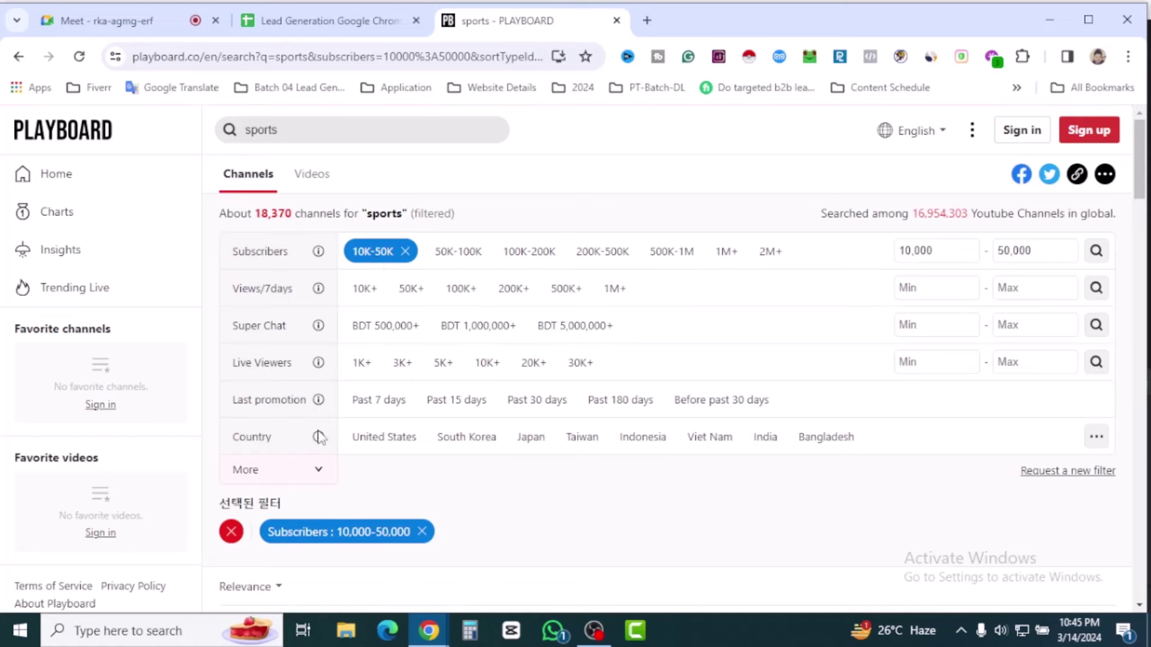
{"action": "left_click", "coordinate": [389, 441]}
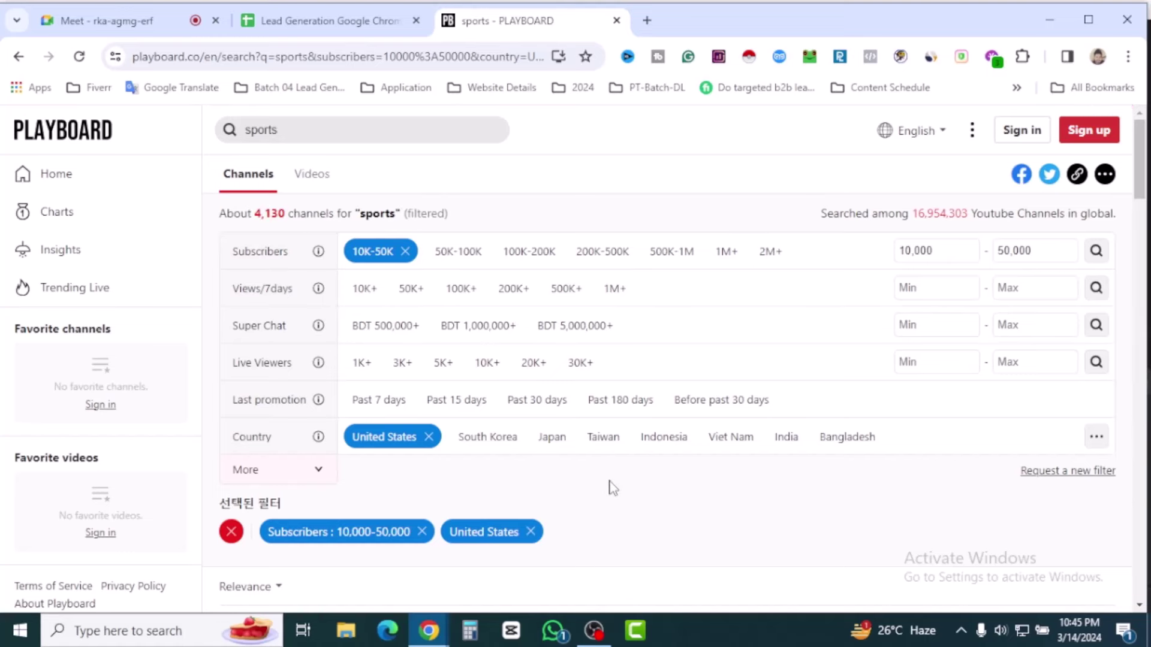
{"action": "scroll", "coordinate": [606, 307], "scroll_direction": "down", "scroll_amount": 4}
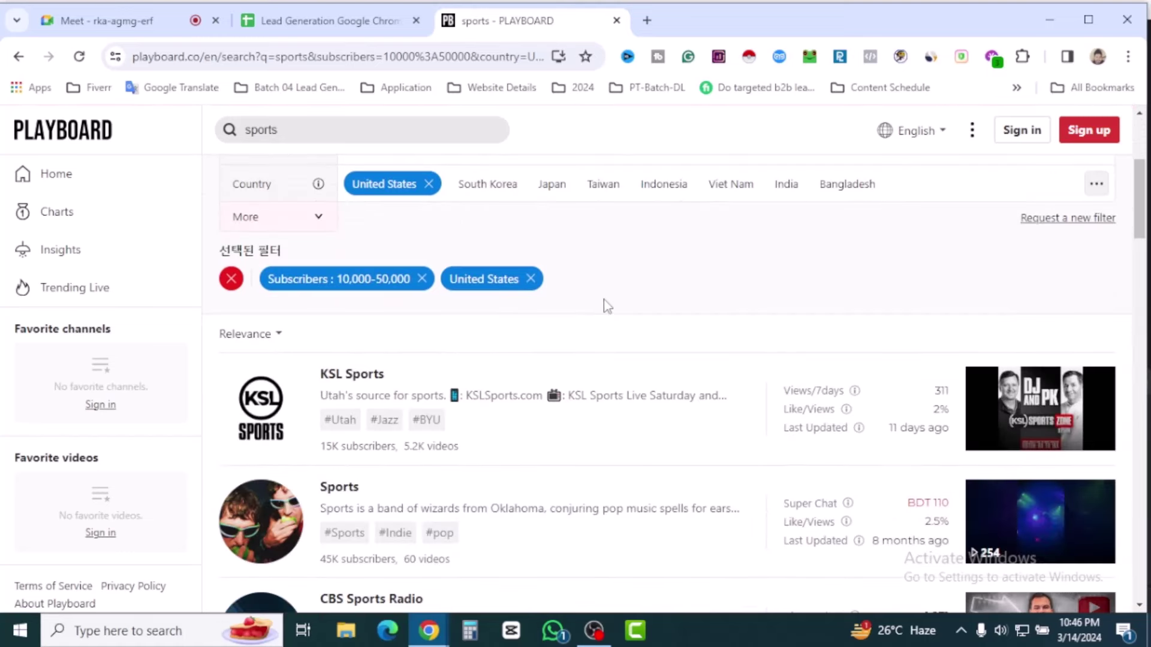
{"action": "left_click", "coordinate": [278, 335]}
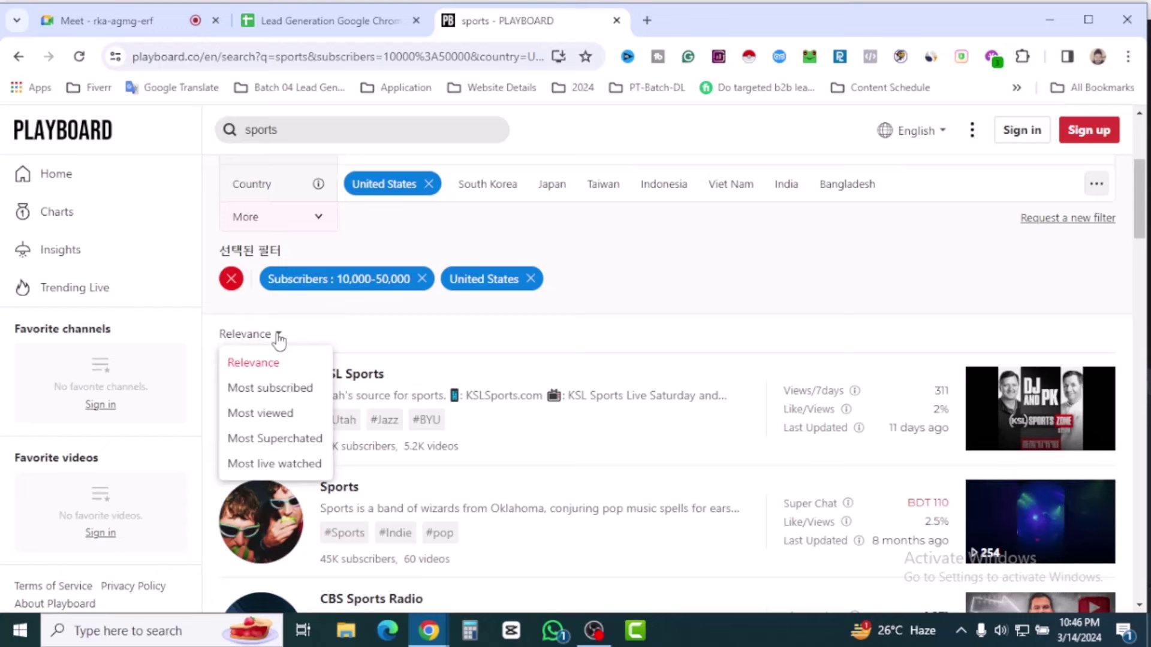
{"action": "left_click", "coordinate": [288, 388]}
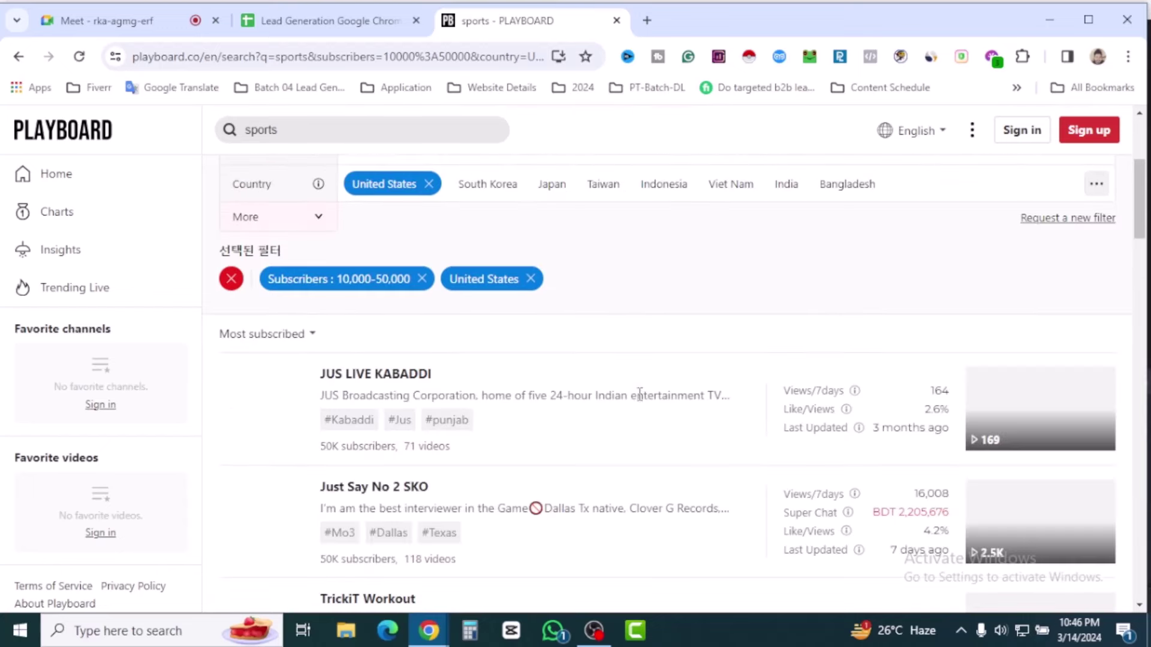
- Look through the filtered list of sports channels, examining their descriptions, subscribers and views
{"action": "scroll", "coordinate": [632, 398], "scroll_direction": "down", "scroll_amount": 15}
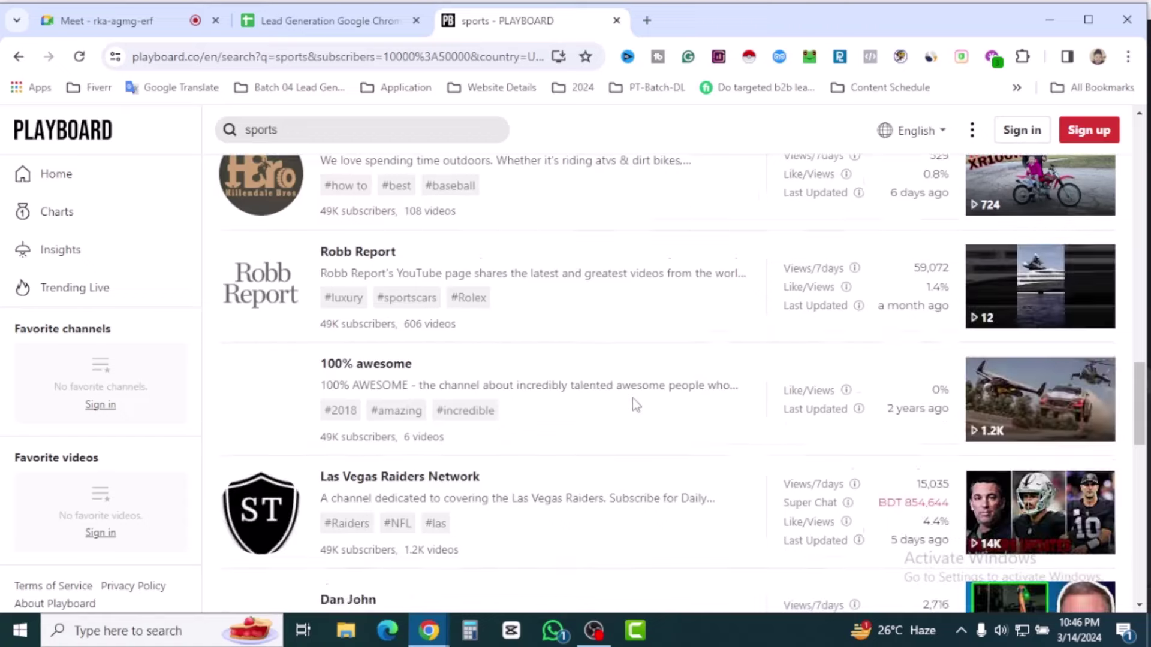
{"action": "scroll", "coordinate": [632, 398], "scroll_direction": "down", "scroll_amount": 12}
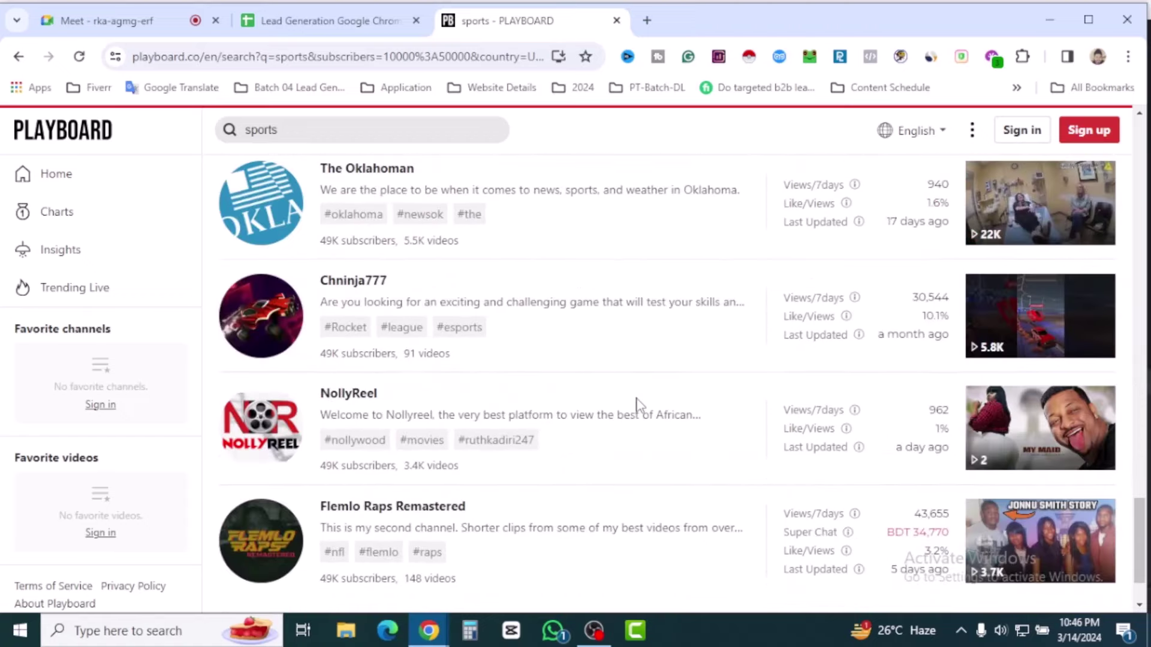
{"action": "scroll", "coordinate": [638, 405], "scroll_direction": "down", "scroll_amount": 15}
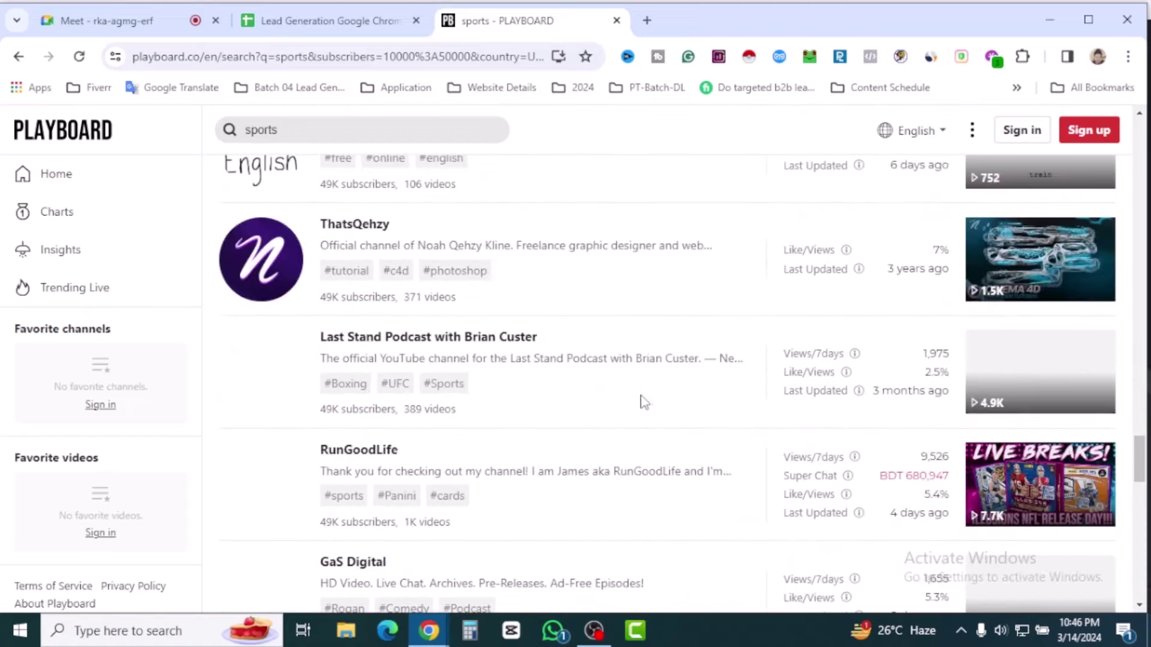
{"action": "scroll", "coordinate": [648, 404], "scroll_direction": "up", "scroll_amount": 20}
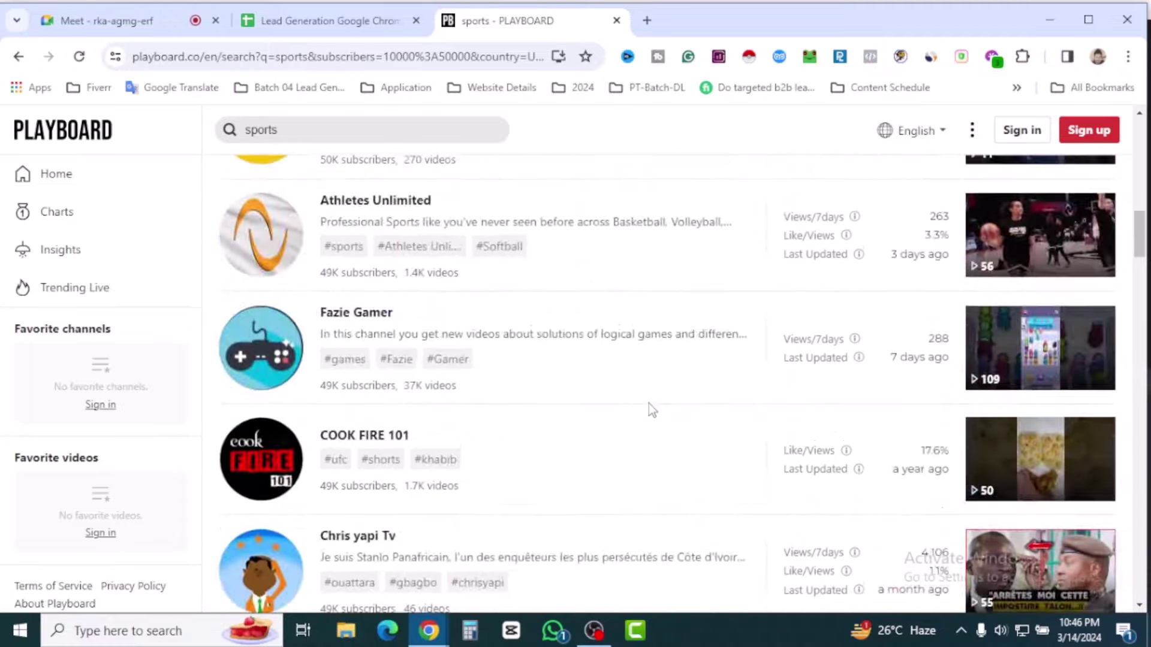
{"action": "scroll", "coordinate": [649, 404], "scroll_direction": "up", "scroll_amount": 10}
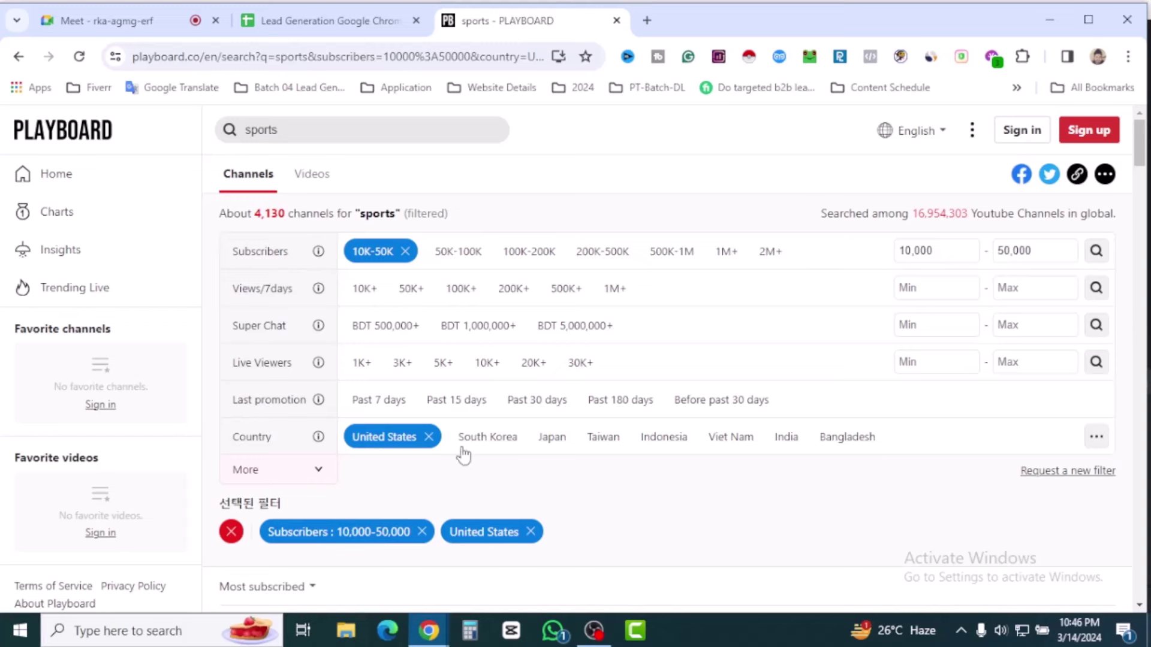
- Change the country filter from United States to Bangladesh and look through the filtered list of sports channels
{"action": "left_click", "coordinate": [429, 438]}
{"action": "left_click", "coordinate": [841, 449]}
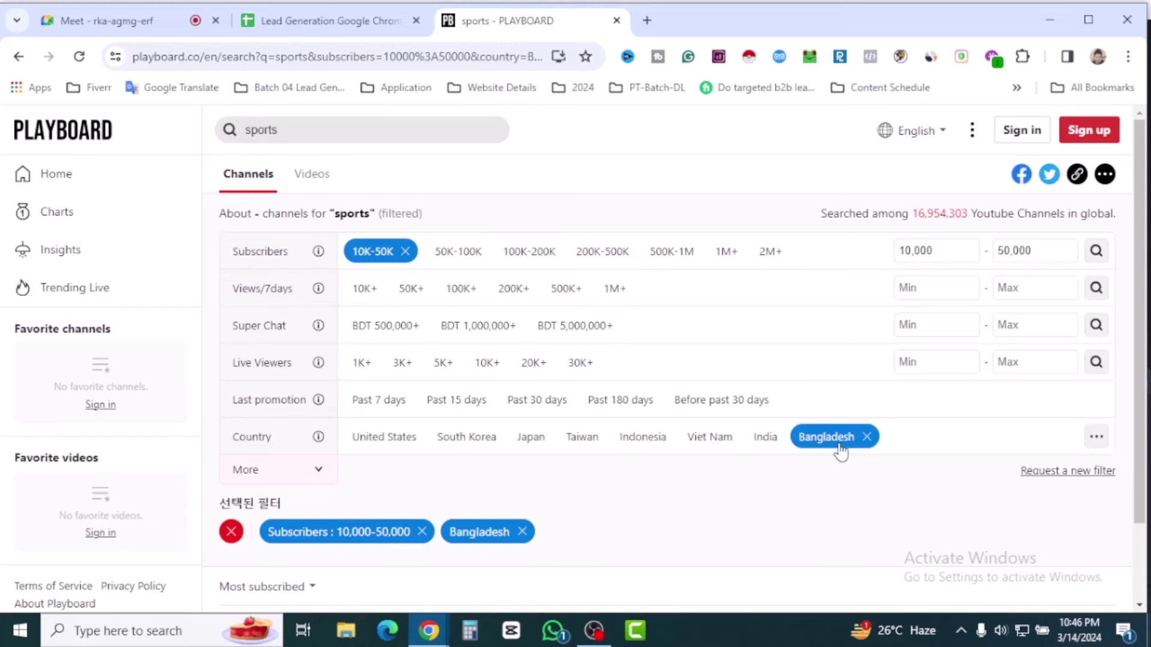
{"action": "scroll", "coordinate": [627, 375], "scroll_direction": "down", "scroll_amount": 10}
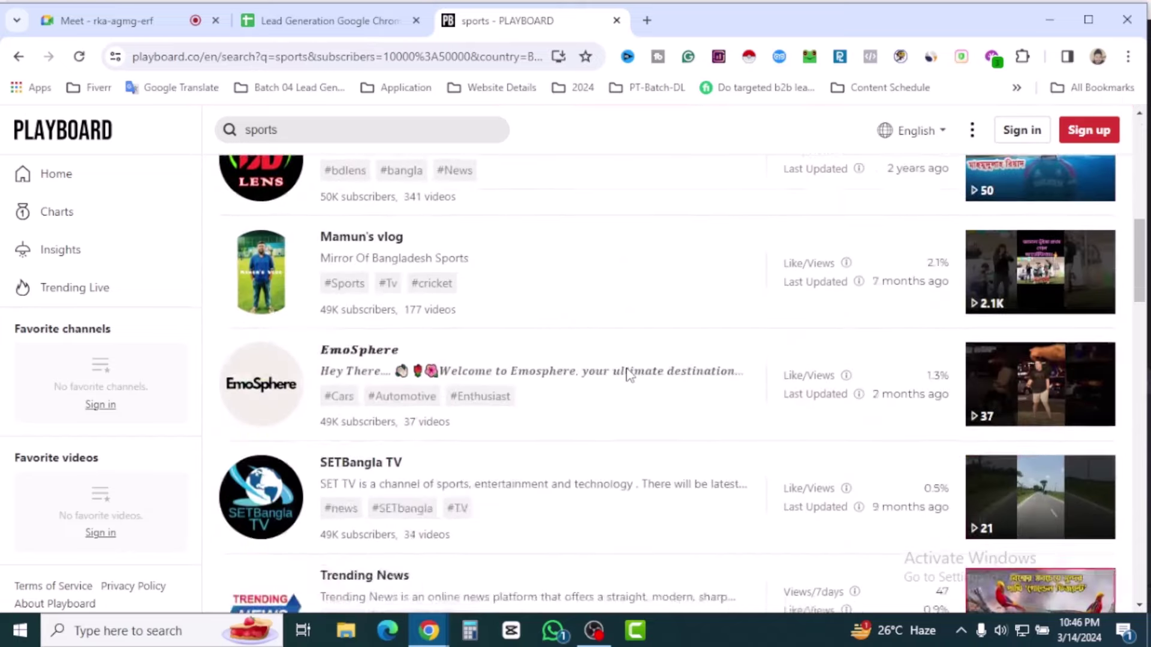
{"action": "scroll", "coordinate": [626, 375], "scroll_direction": "down", "scroll_amount": 14}
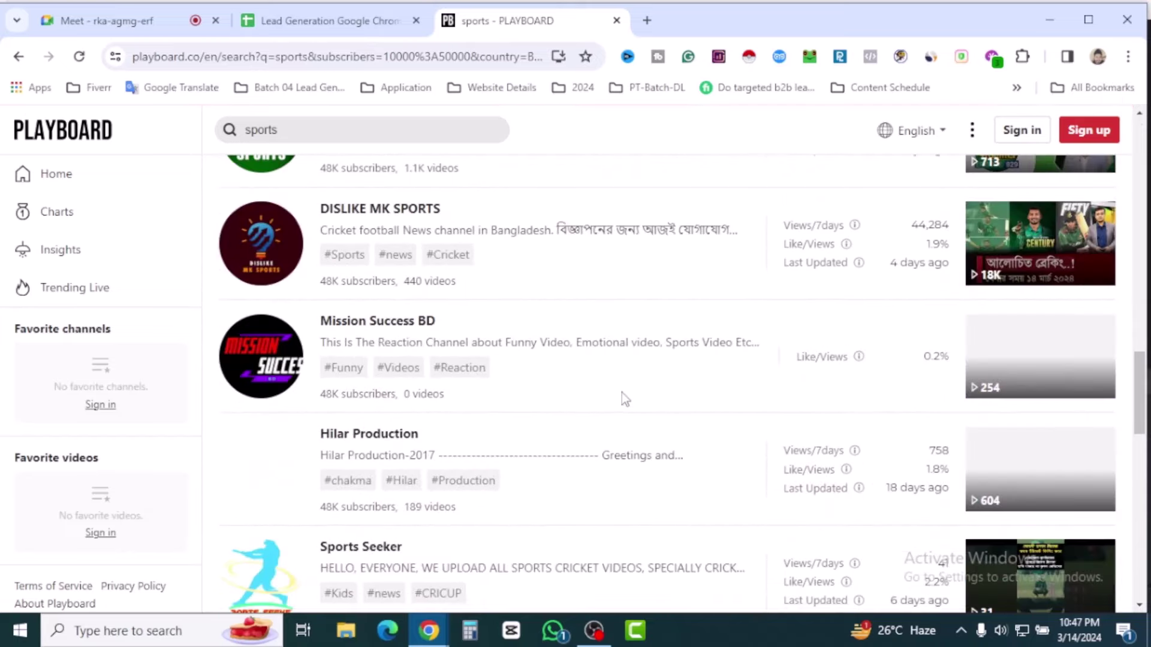
{"action": "scroll", "coordinate": [551, 427], "scroll_direction": "up", "scroll_amount": 4}
{"action": "scroll", "coordinate": [551, 427], "scroll_direction": "down", "scroll_amount": 15}
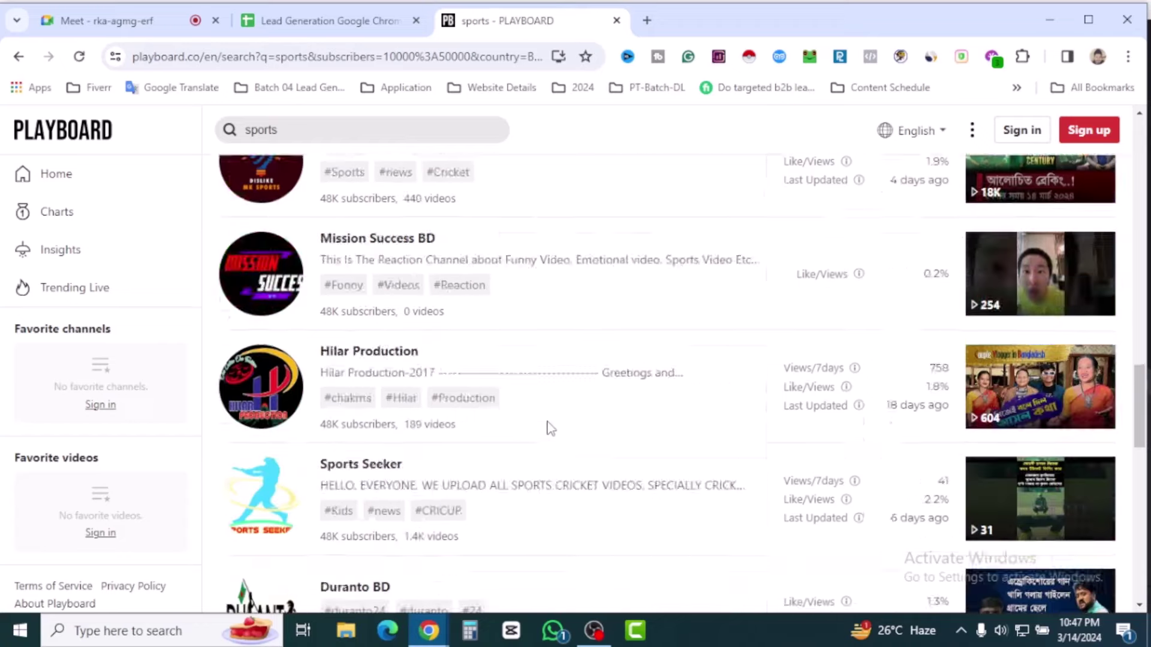
{"action": "scroll", "coordinate": [551, 427], "scroll_direction": "down", "scroll_amount": 4}
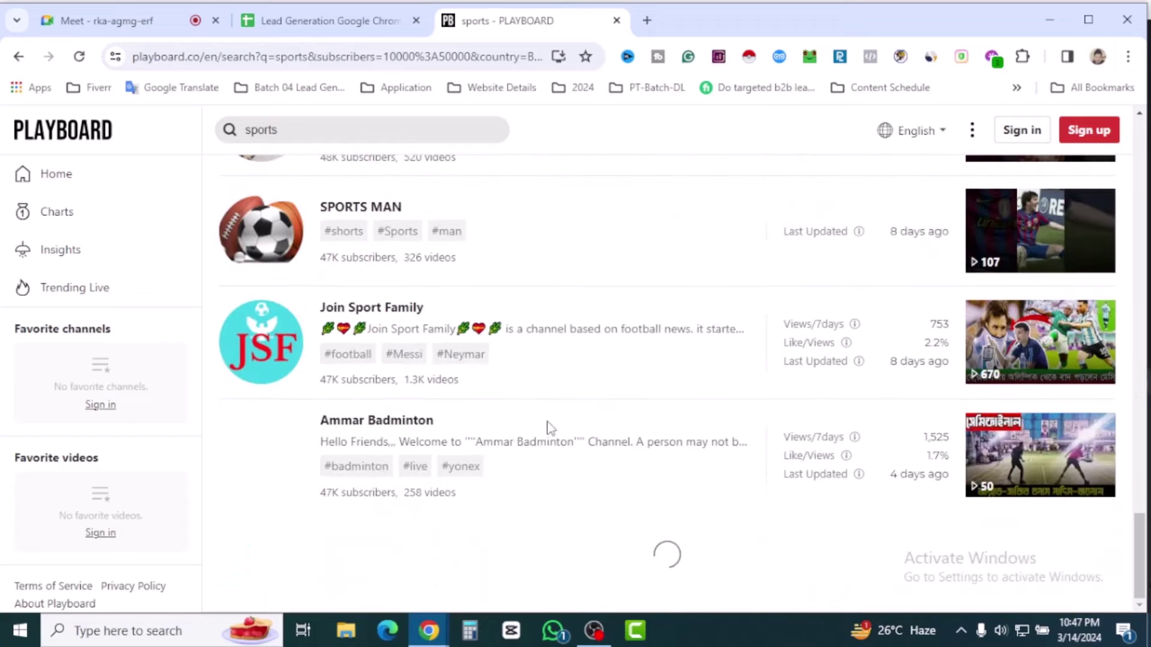
{"action": "scroll", "coordinate": [552, 423], "scroll_direction": "up", "scroll_amount": 11}
{"action": "scroll", "coordinate": [551, 420], "scroll_direction": "up", "scroll_amount": 10}
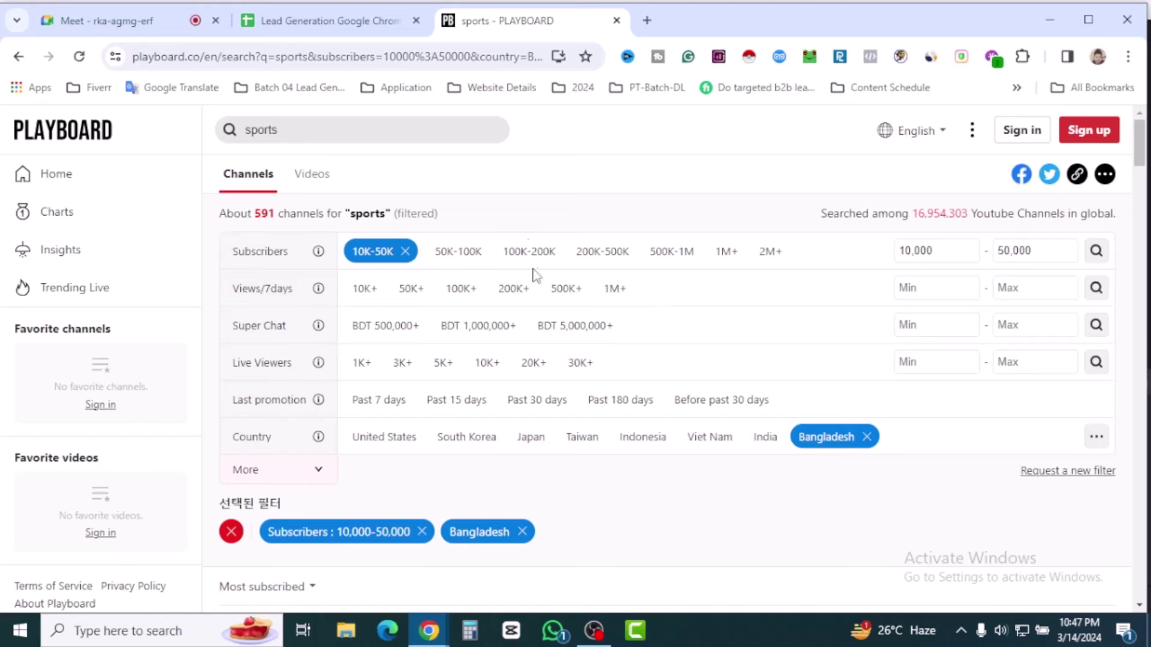
{"action": "left_click", "coordinate": [318, 24]}
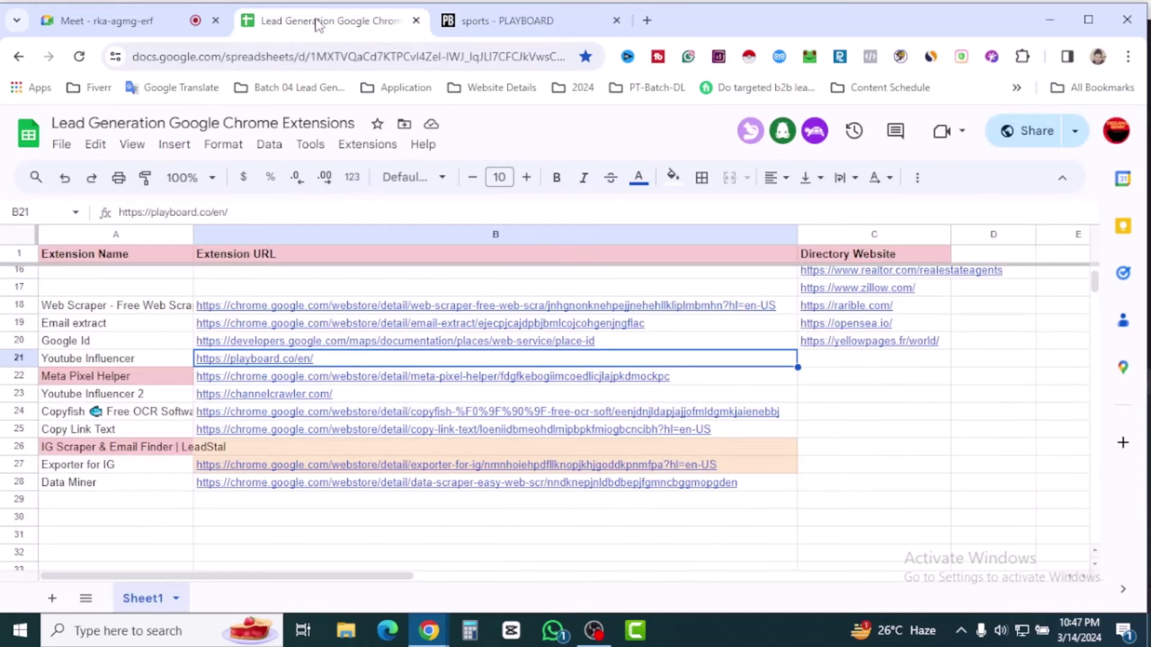
{"action": "left_click", "coordinate": [516, 22]}
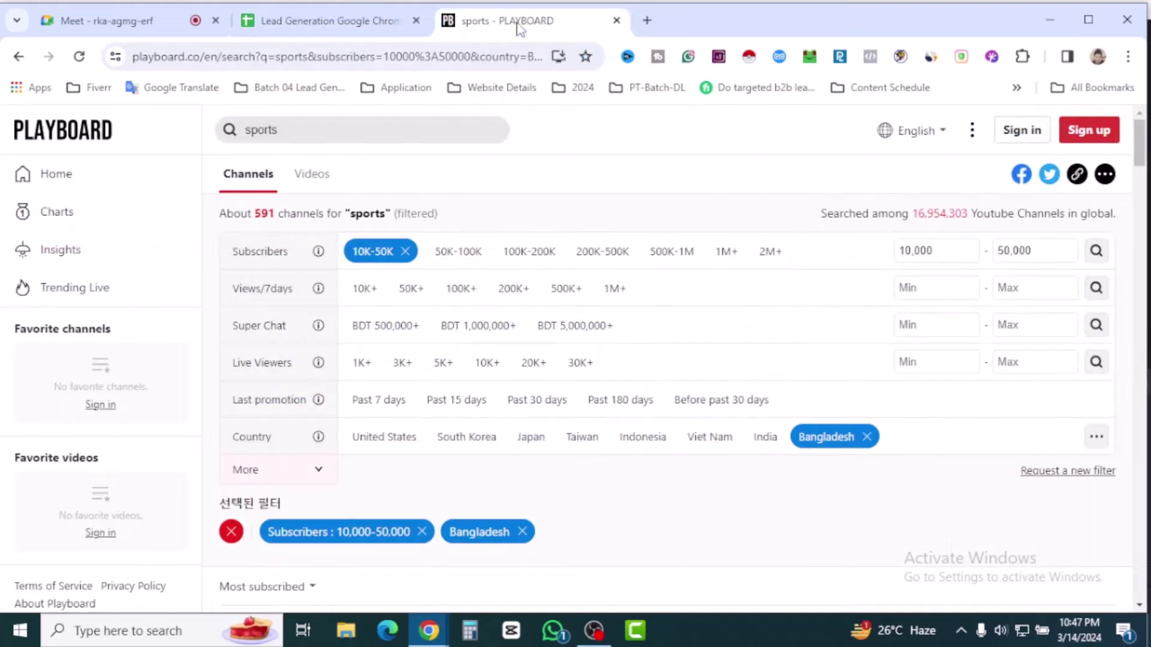
{"action": "scroll", "coordinate": [608, 338], "scroll_direction": "down", "scroll_amount": 5}
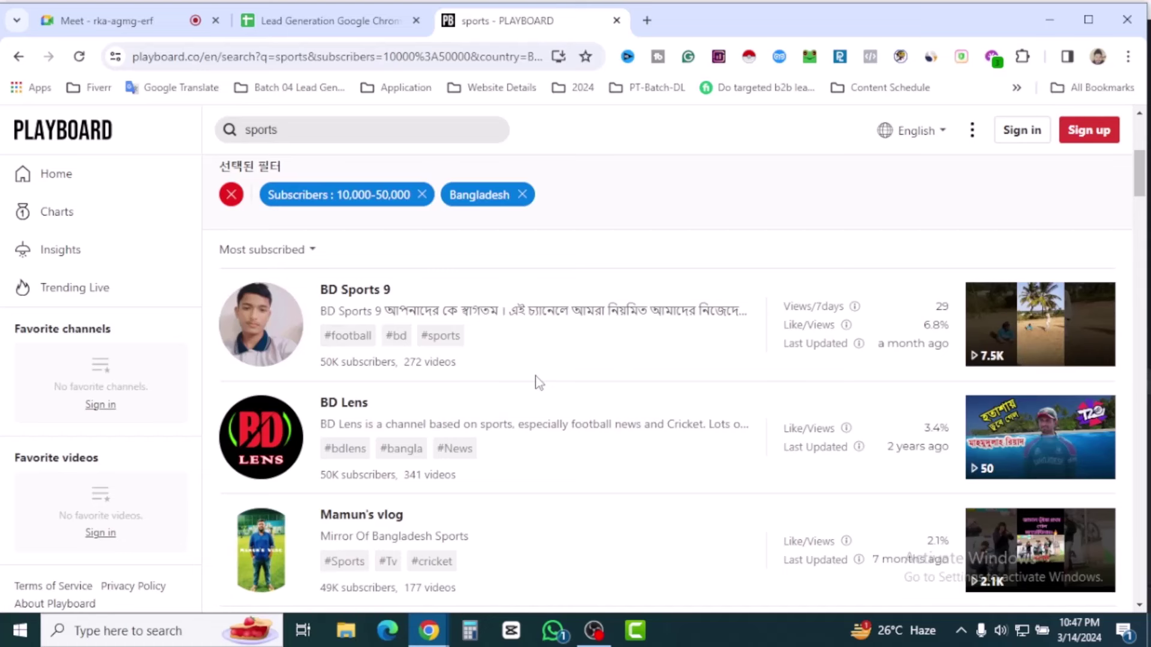
{"action": "left_click", "coordinate": [329, 20]}
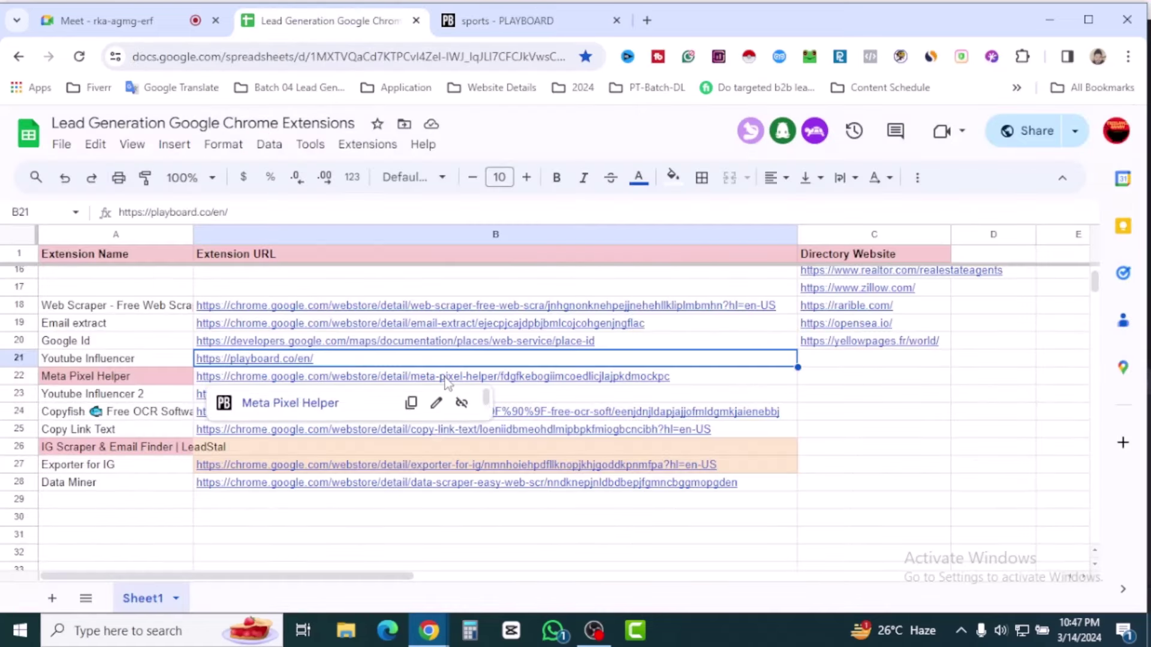
{"action": "left_click", "coordinate": [99, 535]}
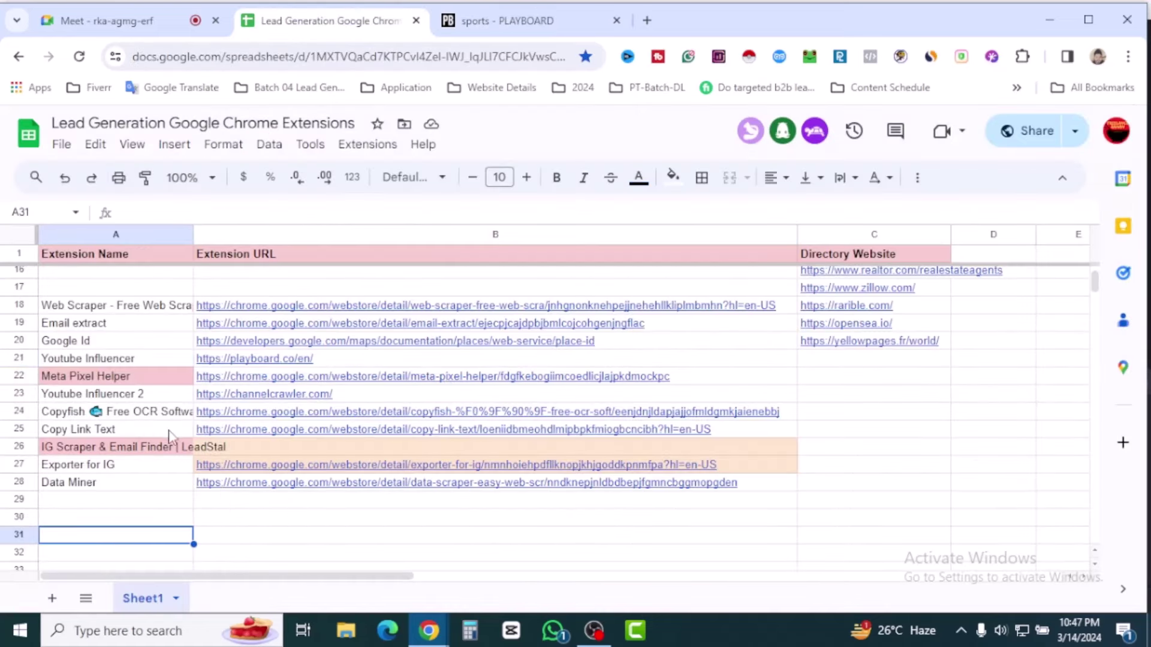
{"action": "left_click", "coordinate": [501, 24]}
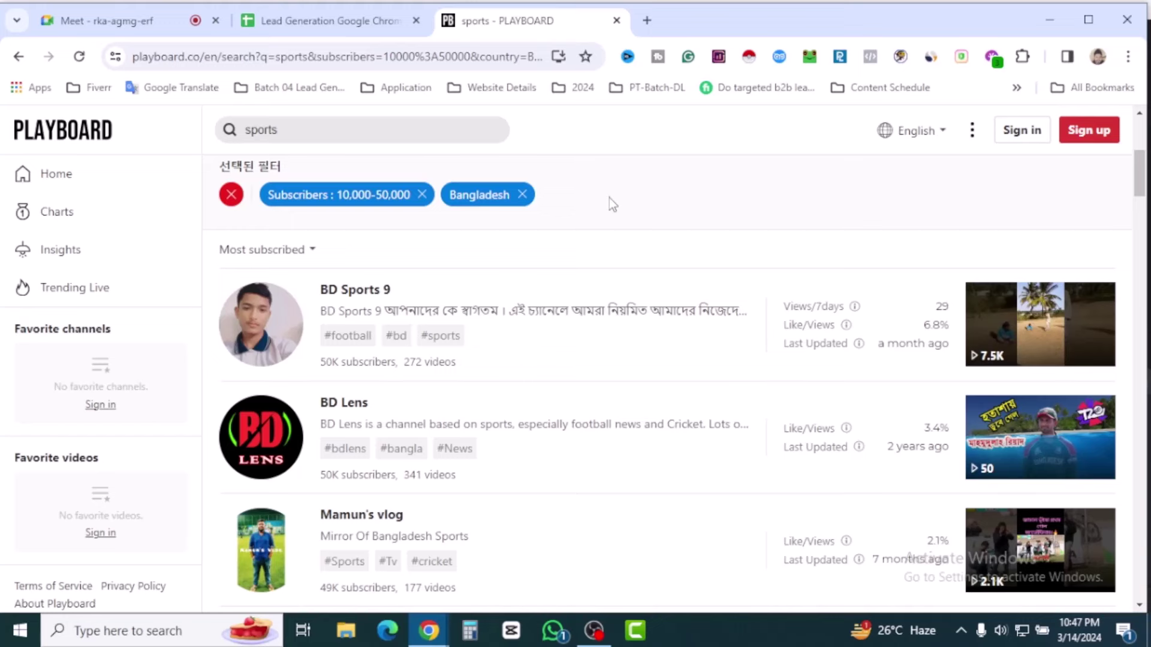
{"action": "left_click", "coordinate": [324, 20]}
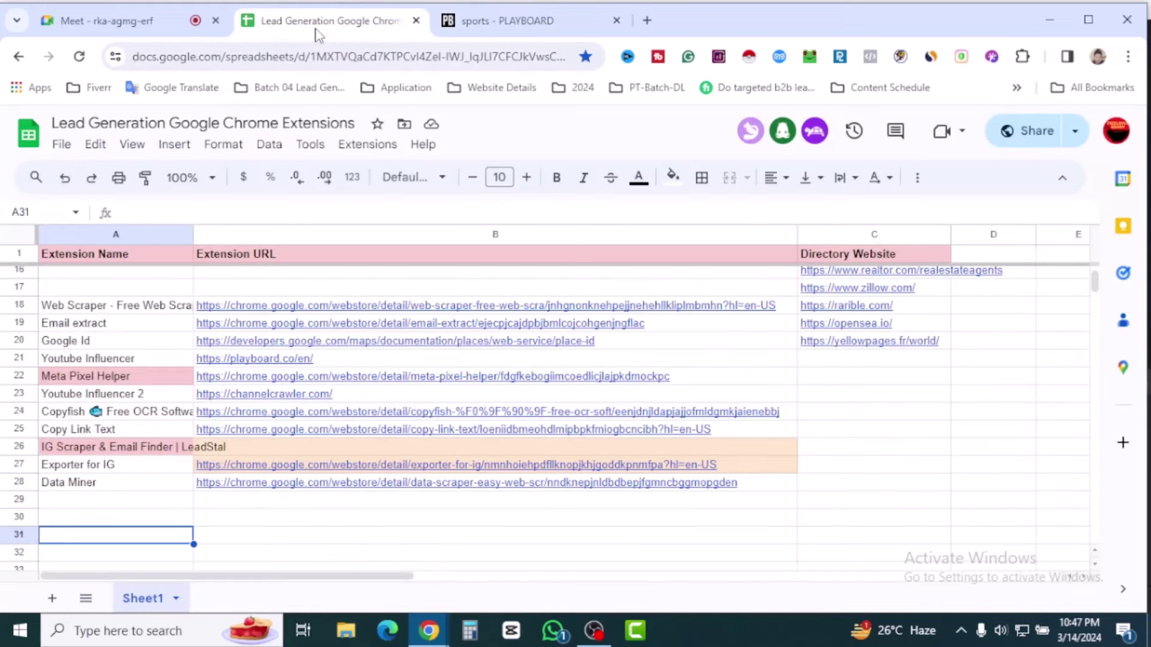
{"action": "left_click", "coordinate": [127, 503]}
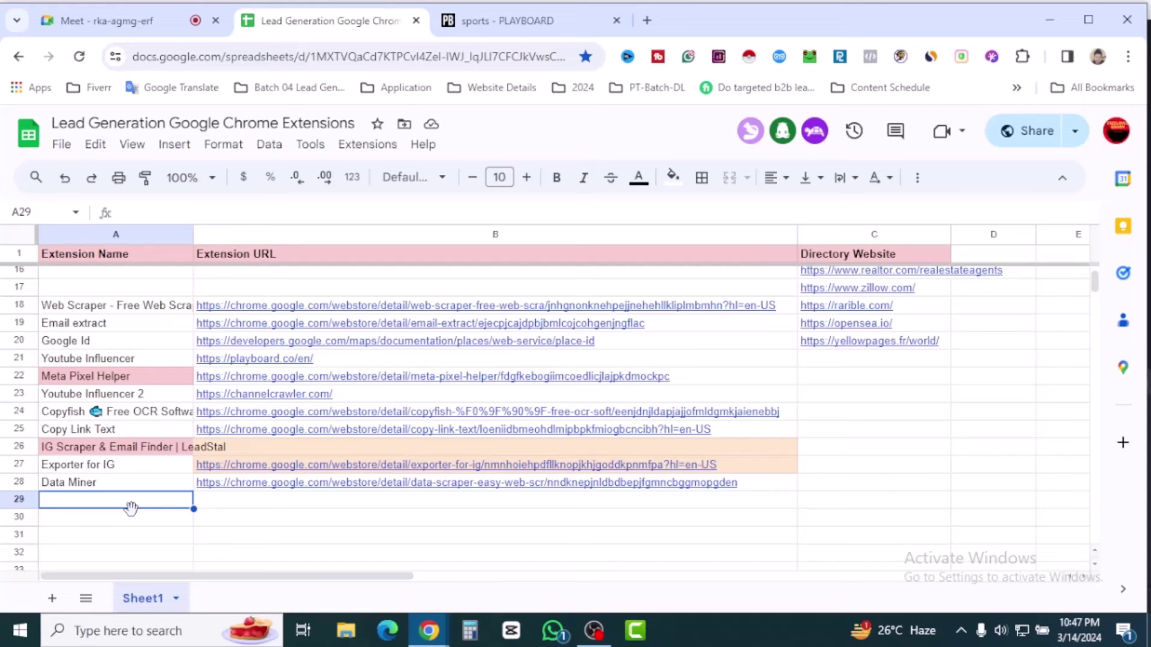
- Open the channelcrawler.com link of the "Youtube Influencer 2" row in the extensions spreadsheet and close the Playboard page
{"action": "left_click", "coordinate": [264, 395]}
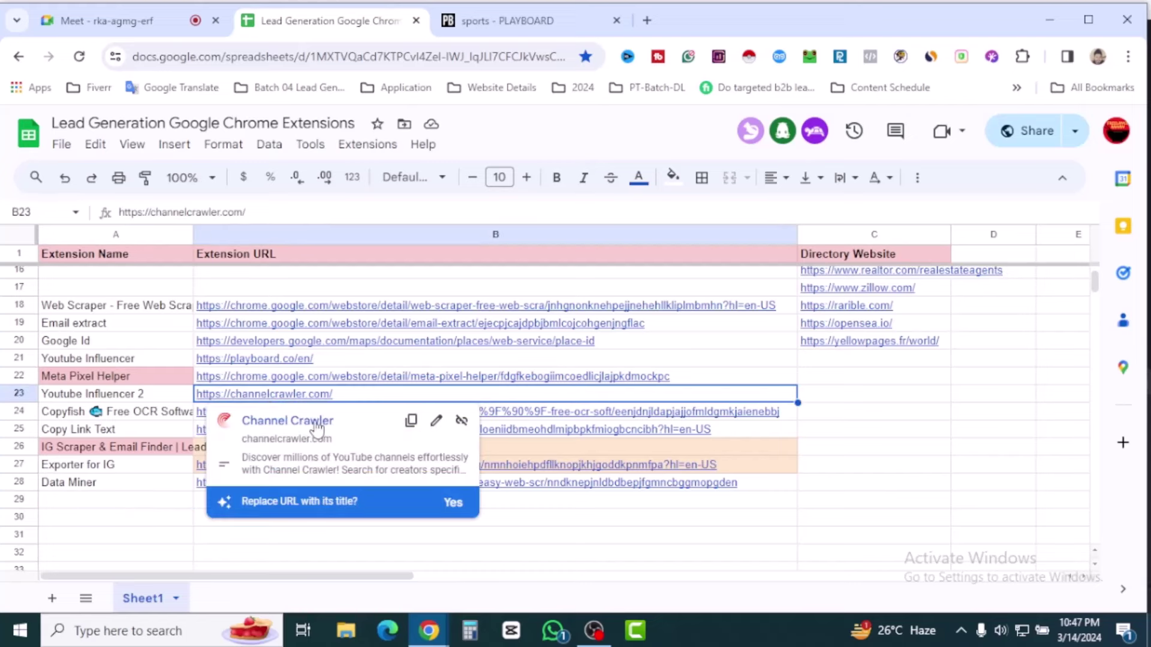
{"action": "left_click", "coordinate": [308, 422]}
{"action": "left_click", "coordinate": [732, 21]}
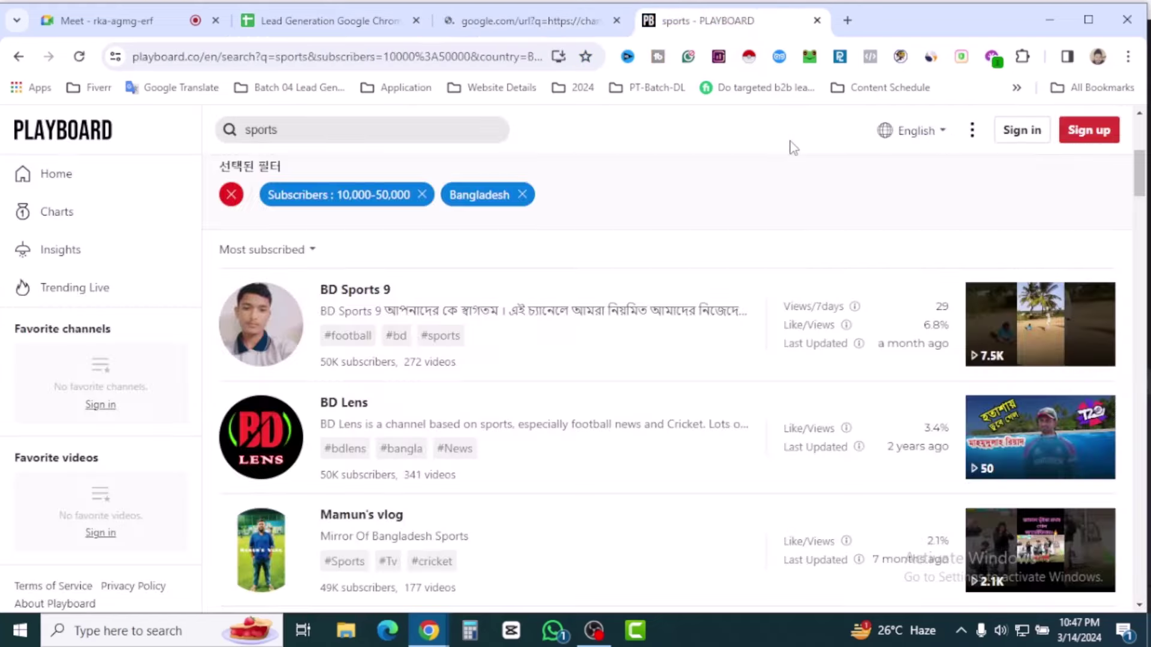
{"action": "left_click", "coordinate": [817, 20]}
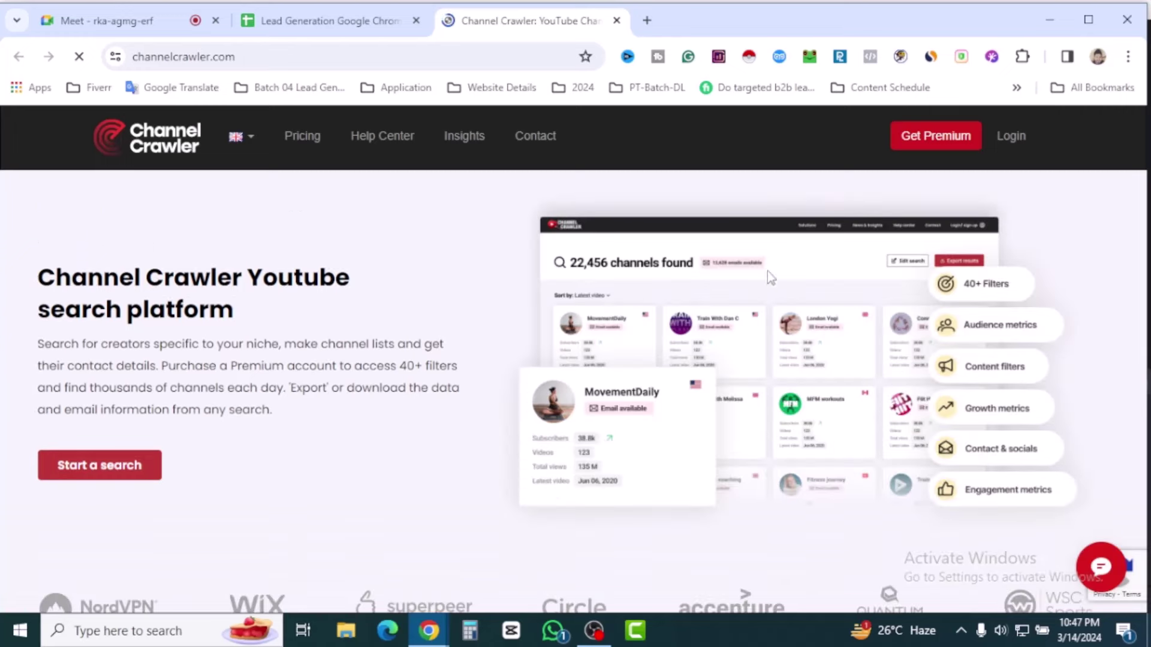
- Set the category to Education in the Basic Search form of the Channel Crawler home page
{"action": "scroll", "coordinate": [768, 270], "scroll_direction": "down", "scroll_amount": 7}
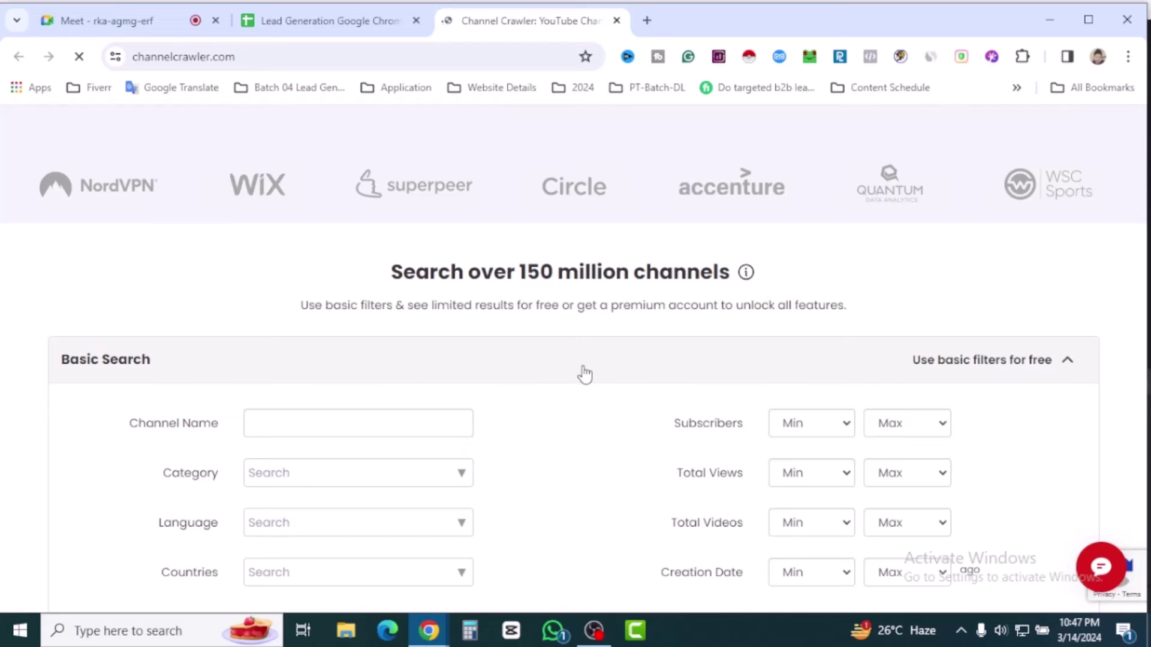
{"action": "scroll", "coordinate": [566, 326], "scroll_direction": "down", "scroll_amount": 1}
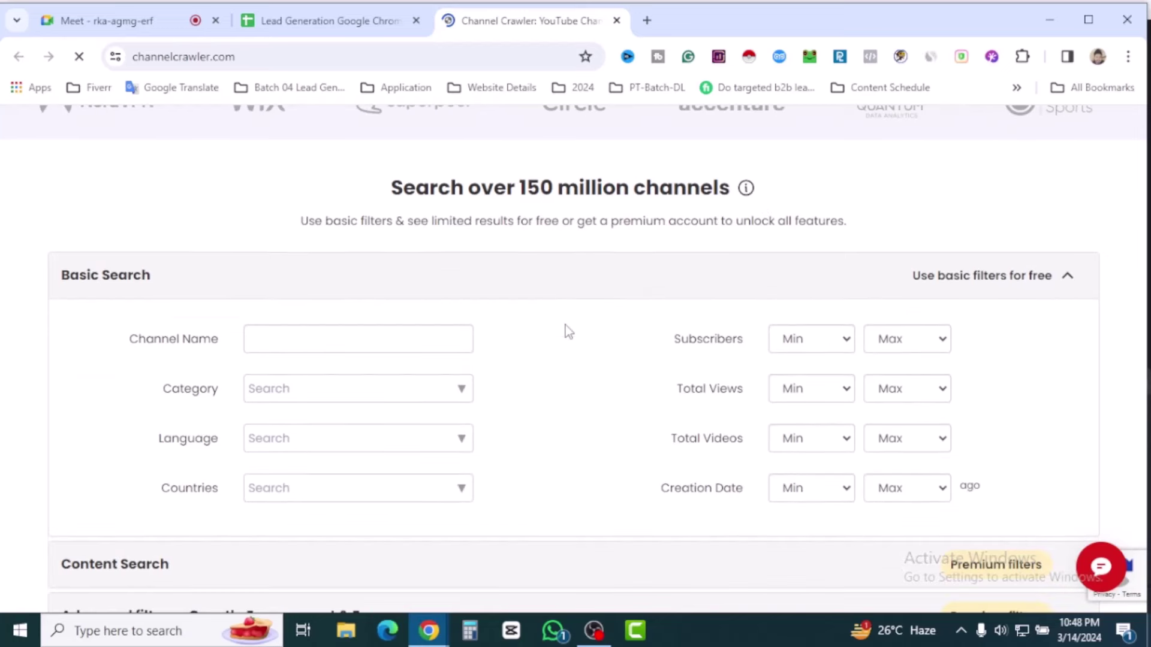
{"action": "scroll", "coordinate": [566, 324], "scroll_direction": "down", "scroll_amount": 1}
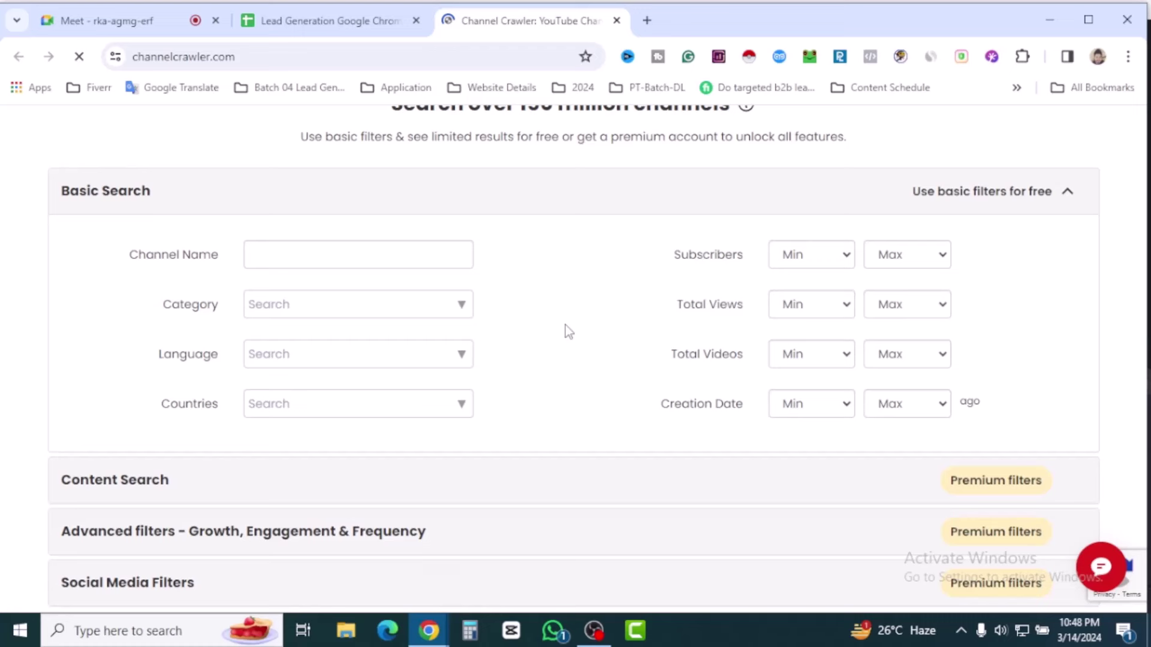
{"action": "left_click", "coordinate": [339, 268]}
{"action": "left_click", "coordinate": [459, 306]}
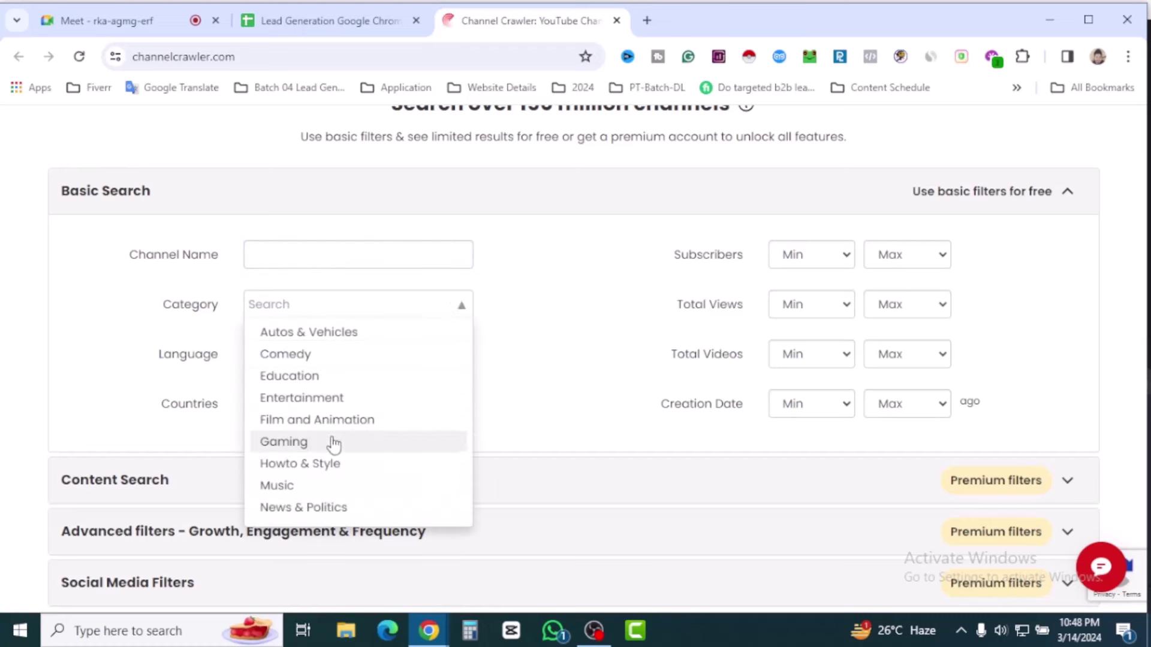
{"action": "left_click", "coordinate": [314, 382]}
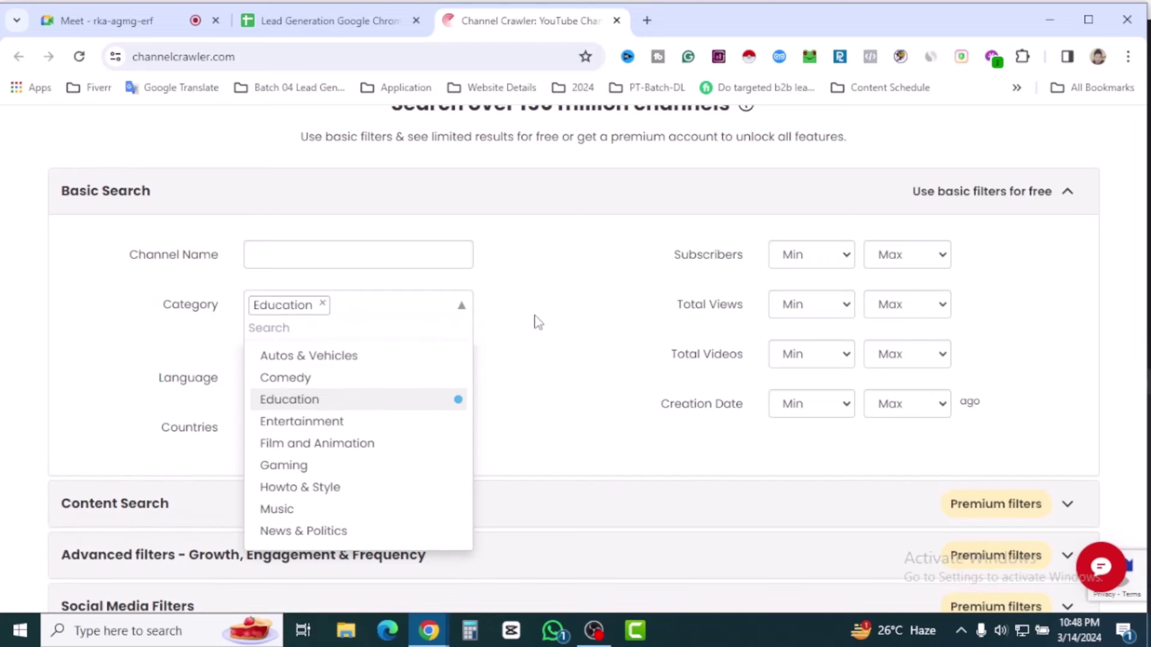
{"action": "left_click", "coordinate": [537, 322]}
- Set the basic search language to English and the country to United States
{"action": "scroll", "coordinate": [539, 357], "scroll_direction": "down", "scroll_amount": 1}
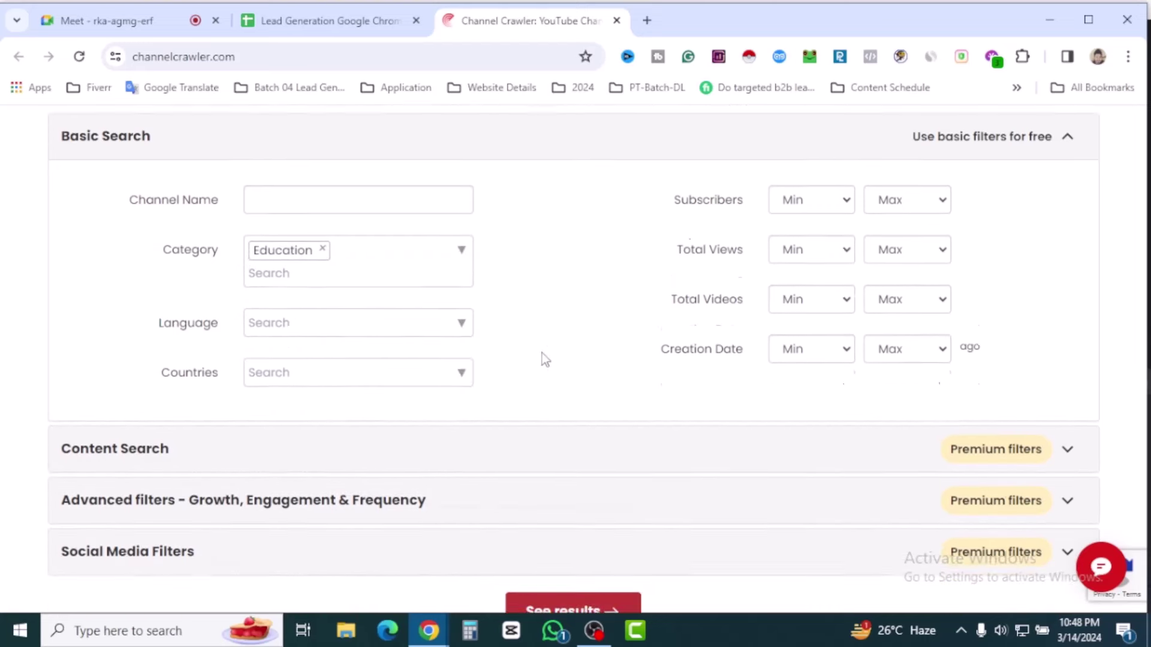
{"action": "left_click", "coordinate": [424, 297]}
{"action": "left_click", "coordinate": [293, 327]}
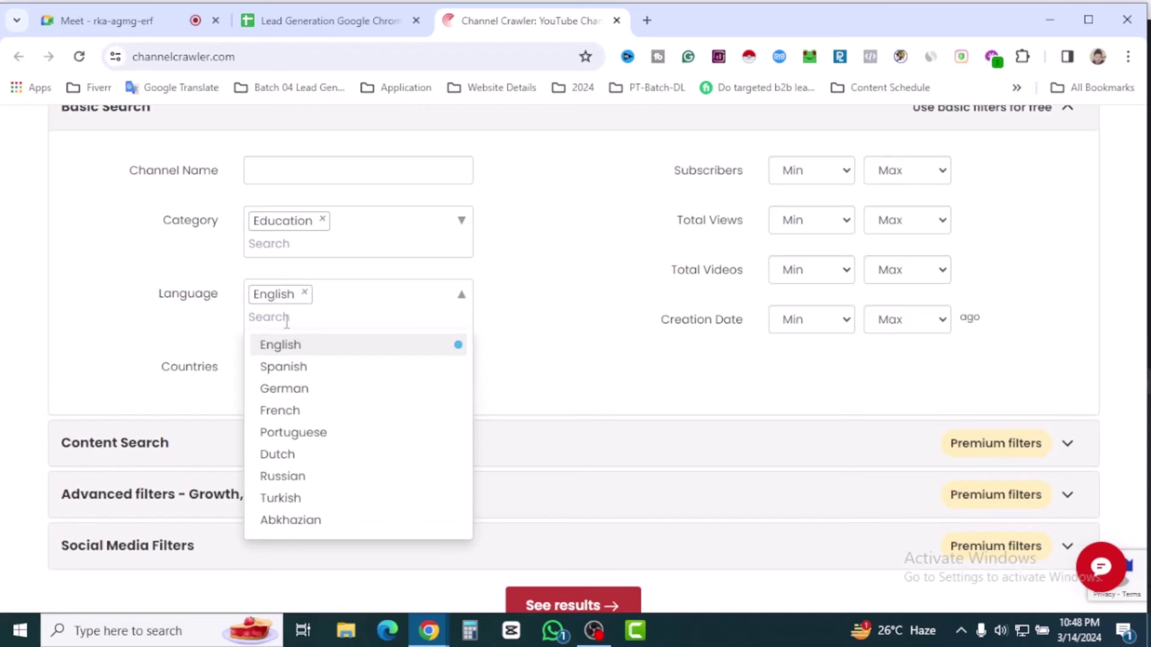
{"action": "left_click", "coordinate": [562, 297]}
{"action": "left_click", "coordinate": [437, 368]}
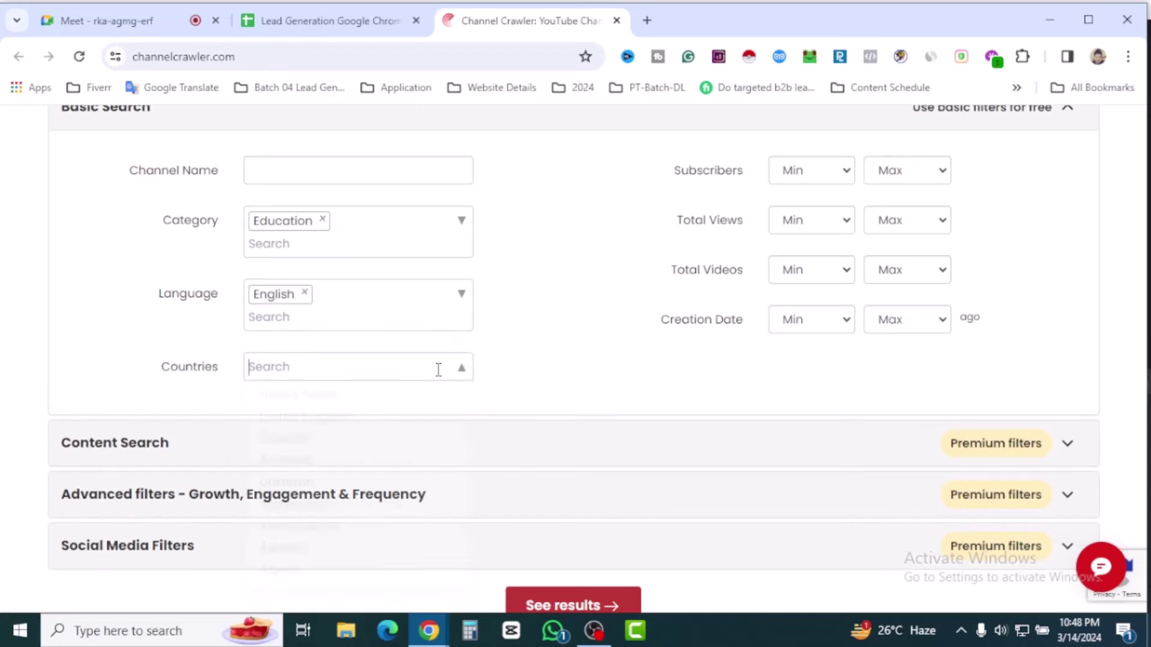
{"action": "left_click", "coordinate": [303, 393]}
{"action": "left_click", "coordinate": [566, 293]}
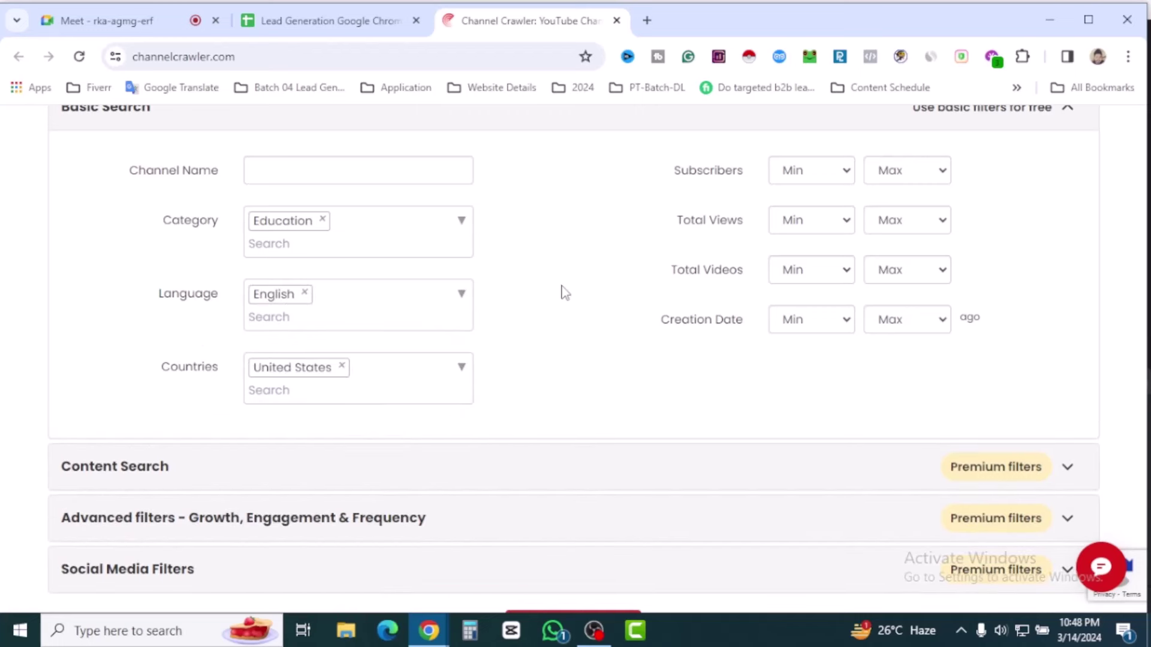
- Look over the remaining basic and premium filters and run the channel search
{"action": "scroll", "coordinate": [565, 296], "scroll_direction": "up", "scroll_amount": 1}
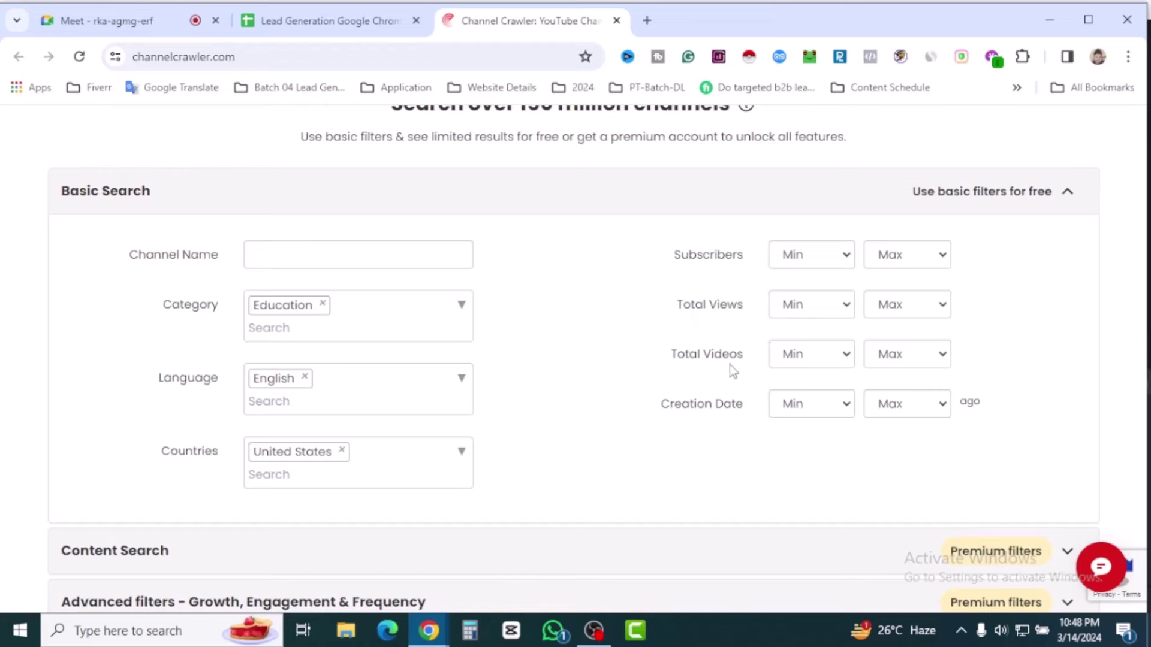
{"action": "scroll", "coordinate": [643, 334], "scroll_direction": "down", "scroll_amount": 2}
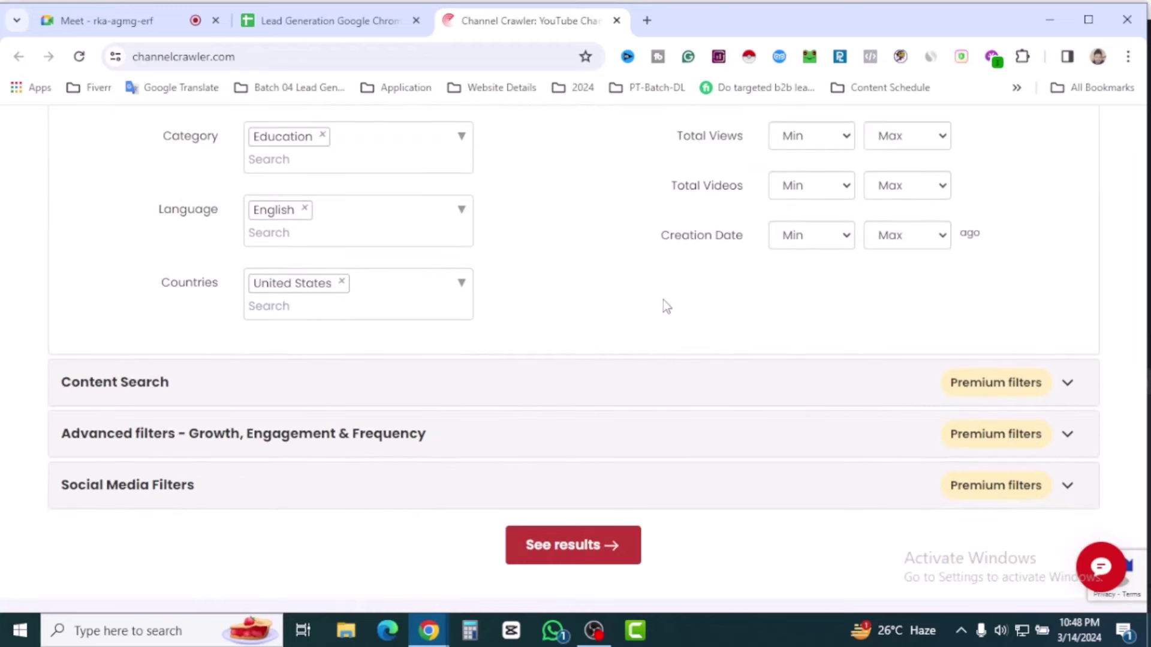
{"action": "scroll", "coordinate": [672, 287], "scroll_direction": "down", "scroll_amount": 2}
{"action": "left_click", "coordinate": [556, 386]}
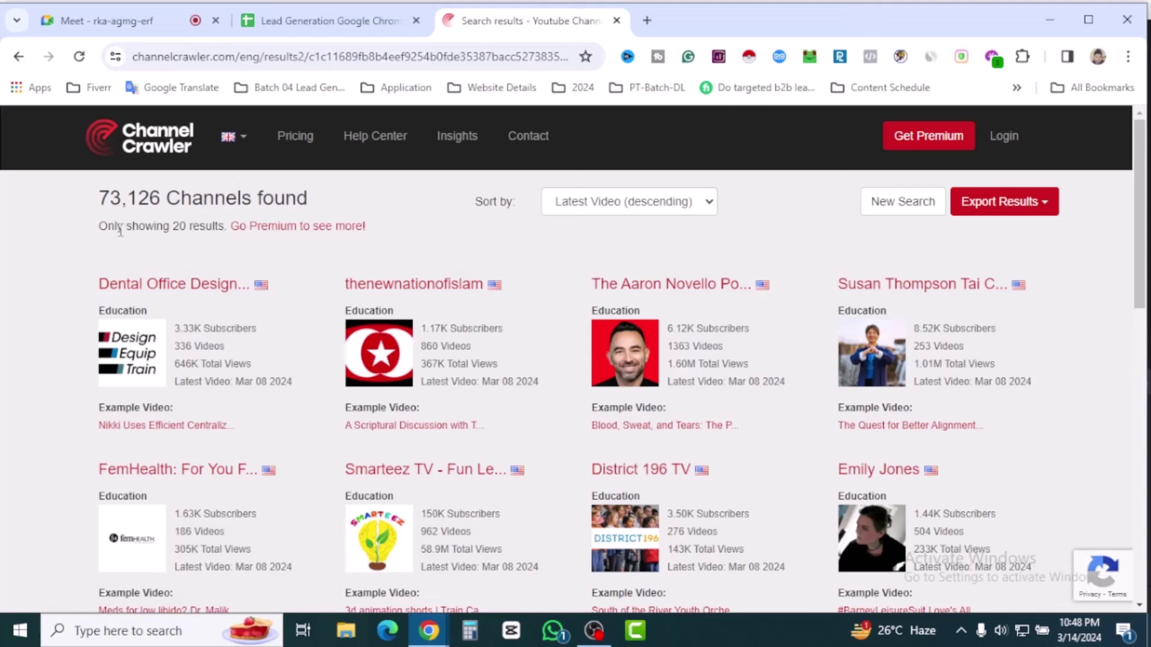
- Examine the search results page: the number of channels found, the free display limit, the listed channels and the page count
{"action": "left_click_drag", "start_coordinate": [98, 226], "coordinate": [227, 227]}
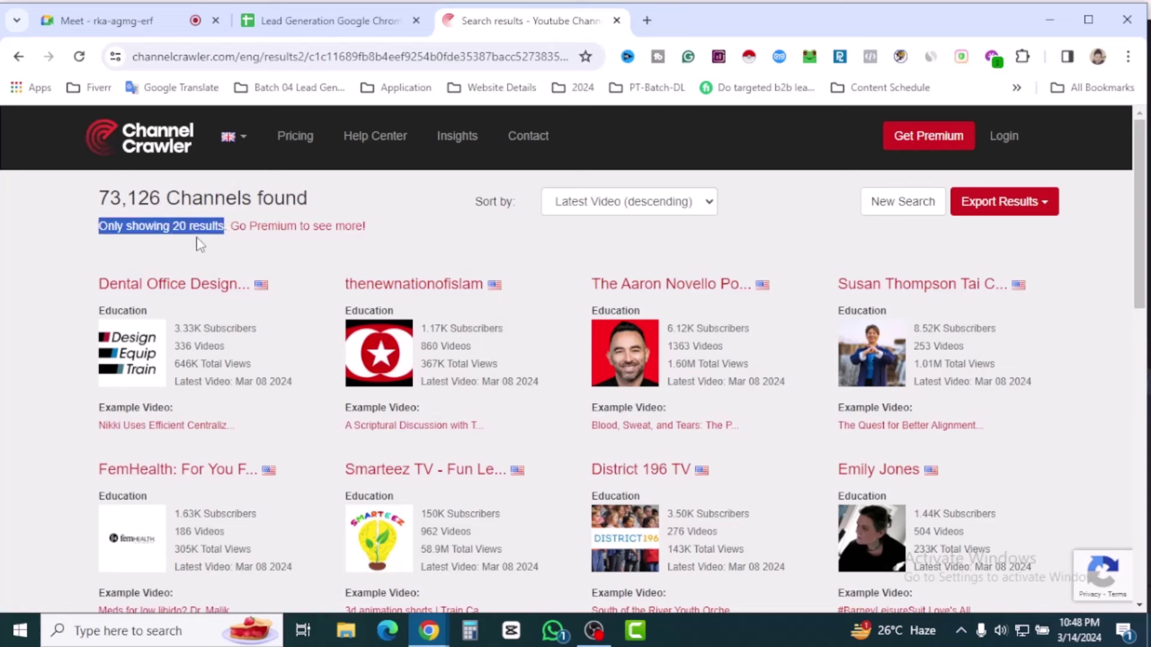
{"action": "left_click", "coordinate": [403, 217]}
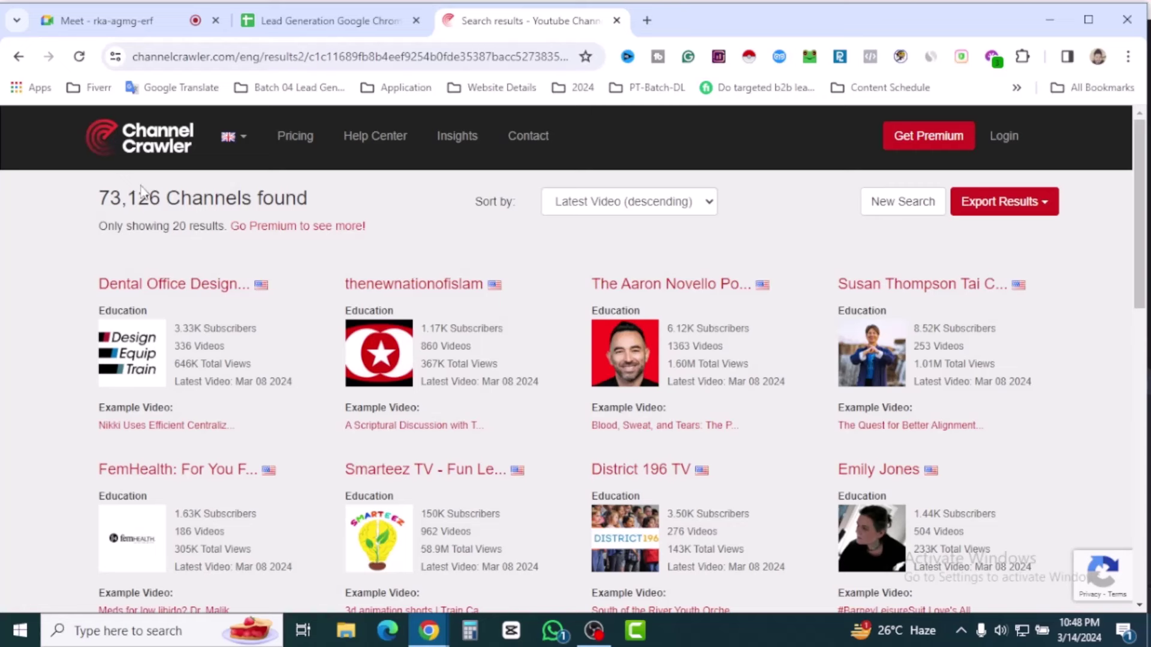
{"action": "scroll", "coordinate": [1110, 391], "scroll_direction": "down", "scroll_amount": 12}
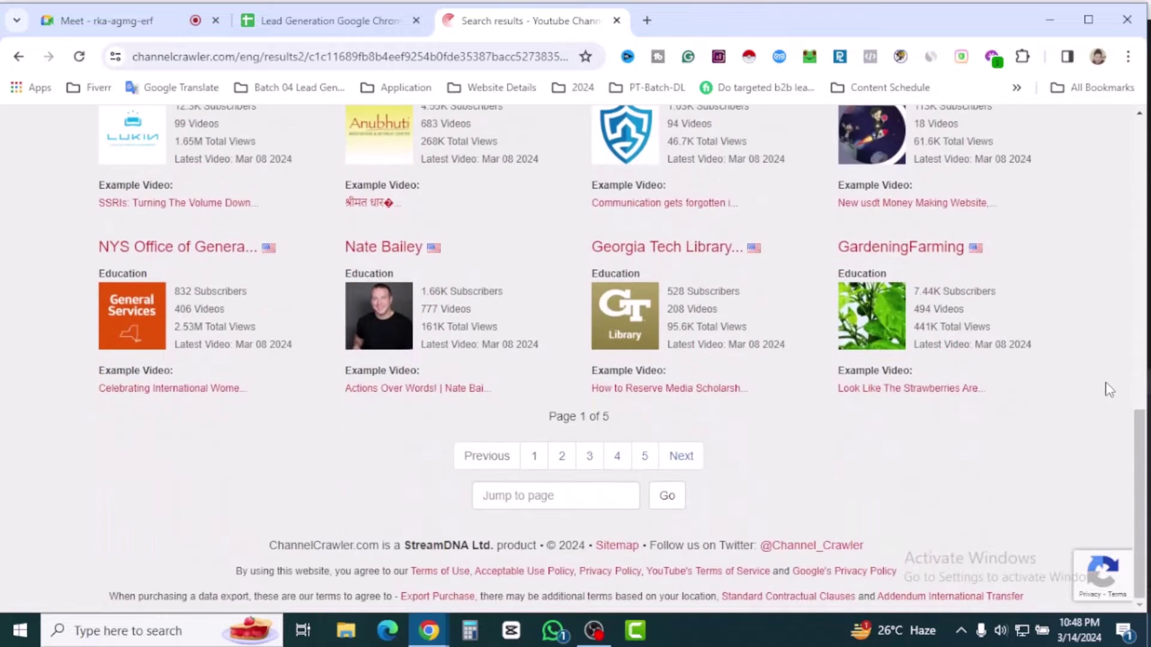
{"action": "scroll", "coordinate": [1110, 390], "scroll_direction": "up", "scroll_amount": 12}
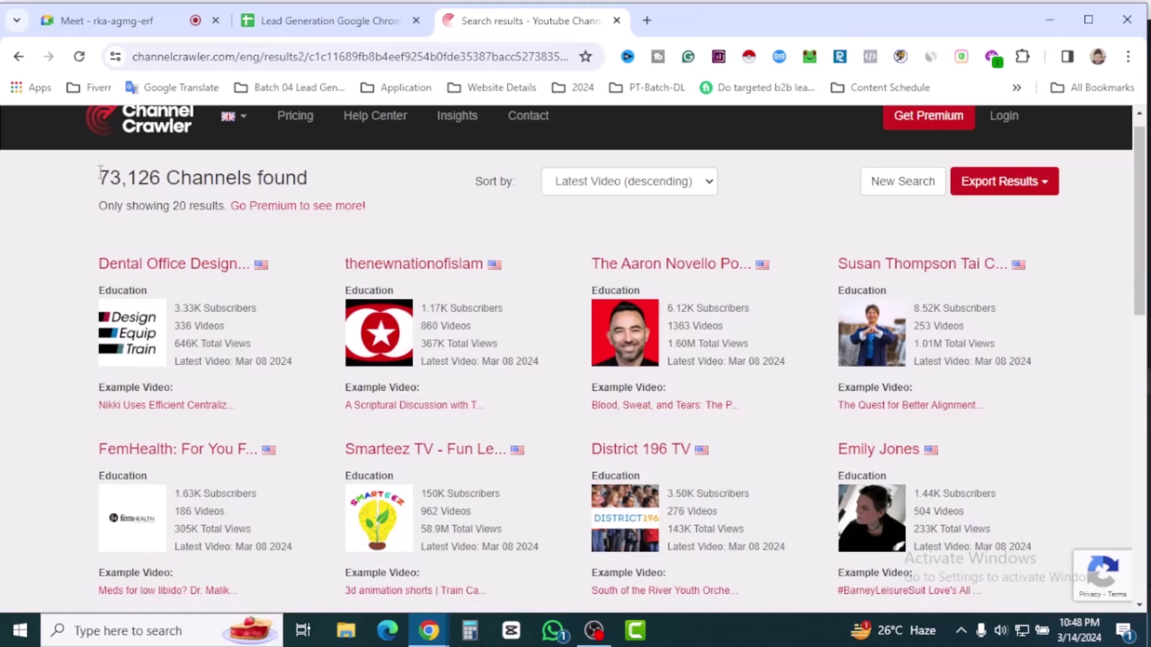
{"action": "left_click_drag", "start_coordinate": [98, 178], "coordinate": [322, 187]}
{"action": "left_click", "coordinate": [351, 181]}
{"action": "left_click", "coordinate": [325, 18]}
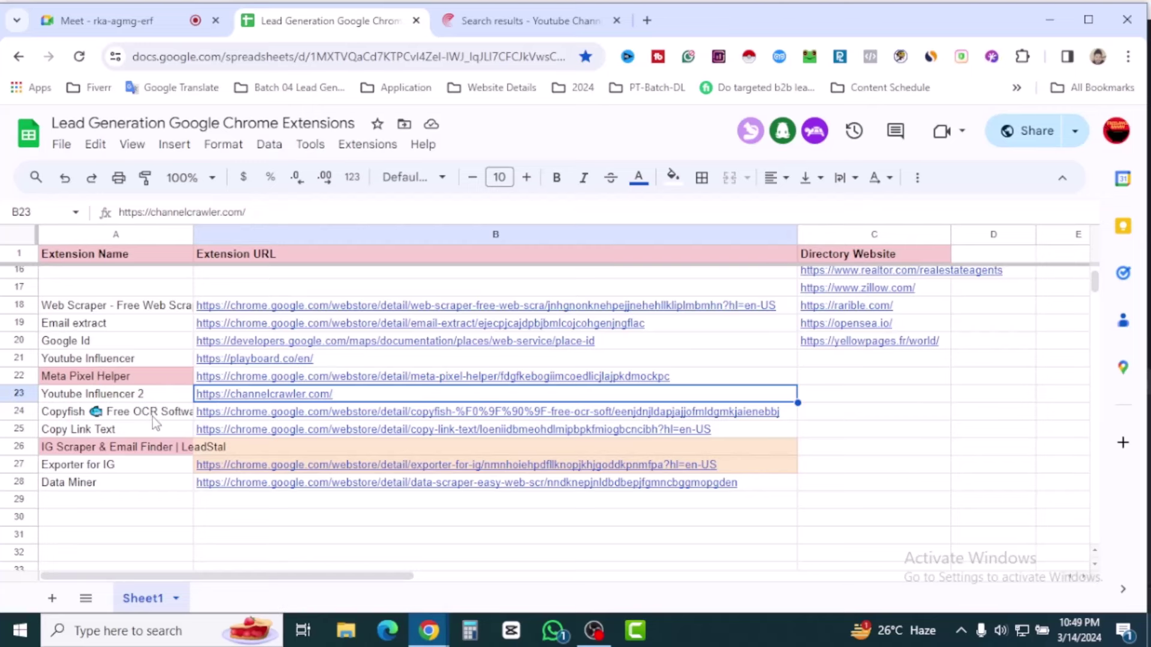
{"action": "left_click", "coordinate": [539, 18]}
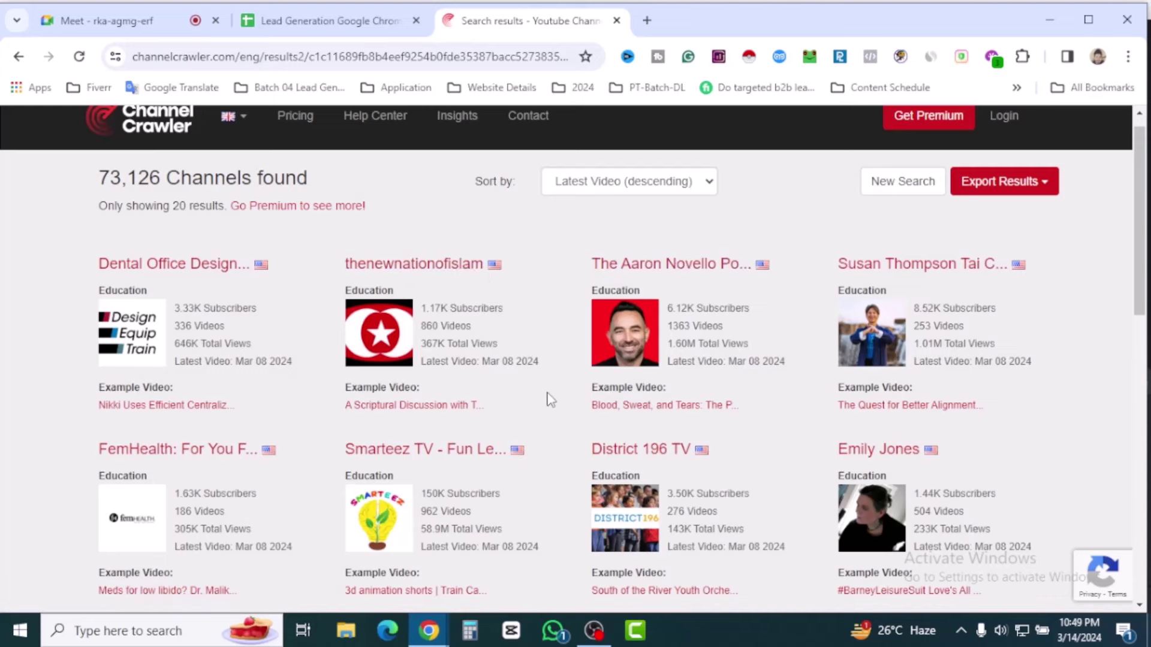
- Browse the listed education channels through to the page navigation and return to the start of the results
{"action": "scroll", "coordinate": [551, 400], "scroll_direction": "down", "scroll_amount": 1}
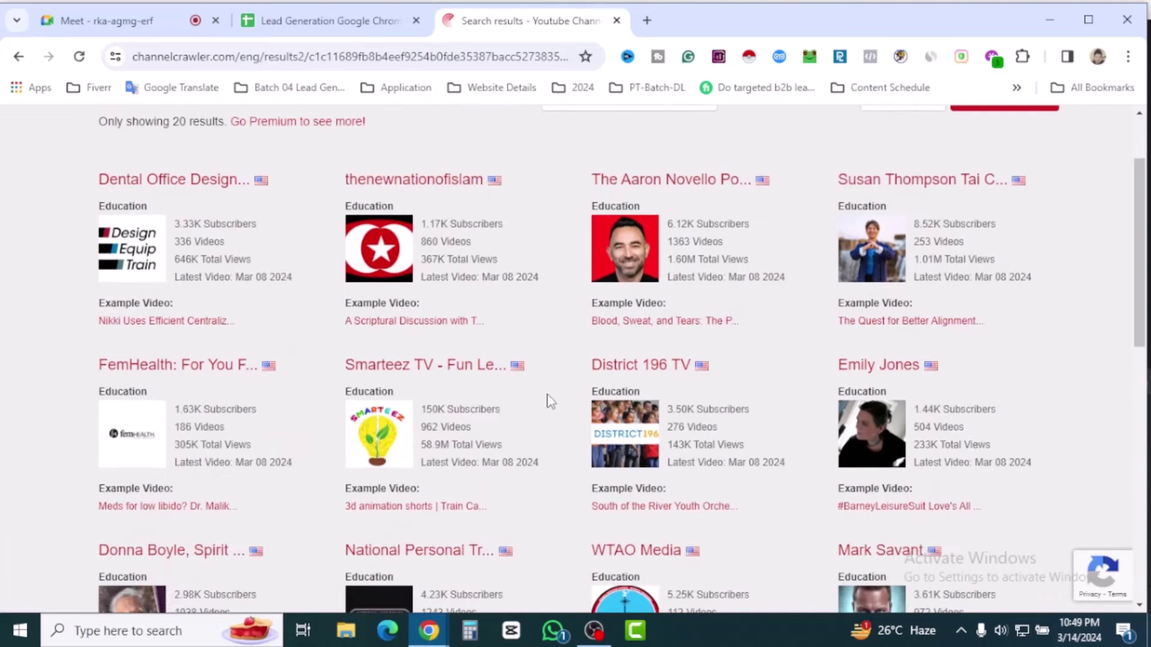
{"action": "scroll", "coordinate": [550, 400], "scroll_direction": "down", "scroll_amount": 3}
{"action": "scroll", "coordinate": [550, 400], "scroll_direction": "down", "scroll_amount": 5}
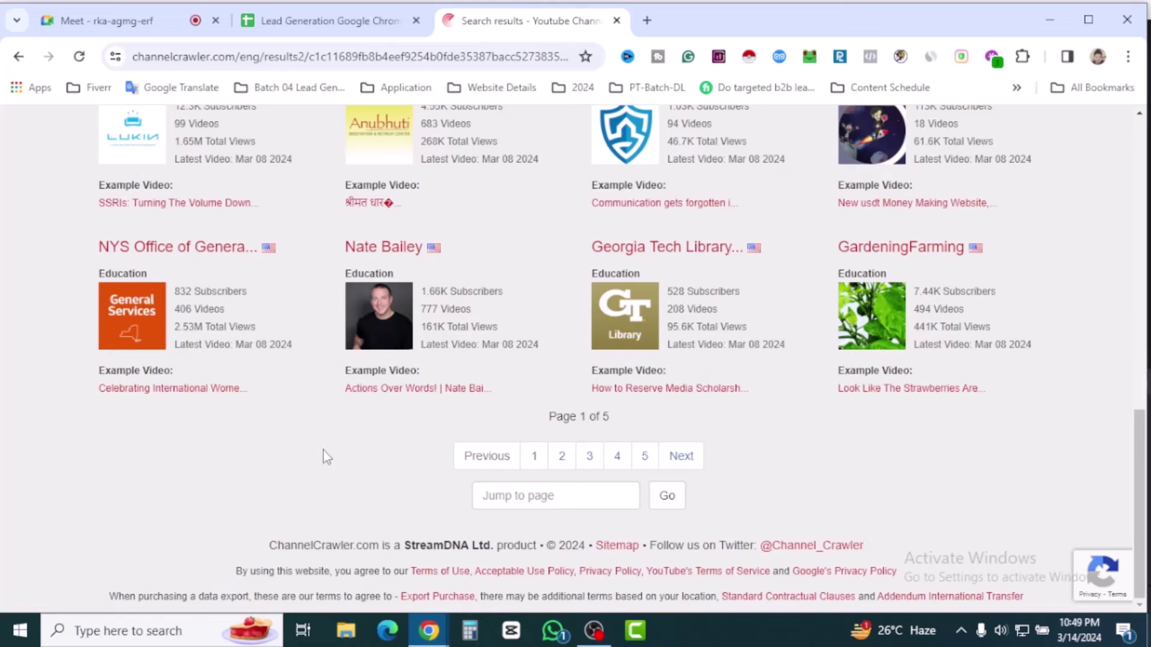
{"action": "scroll", "coordinate": [325, 449], "scroll_direction": "up", "scroll_amount": 15}
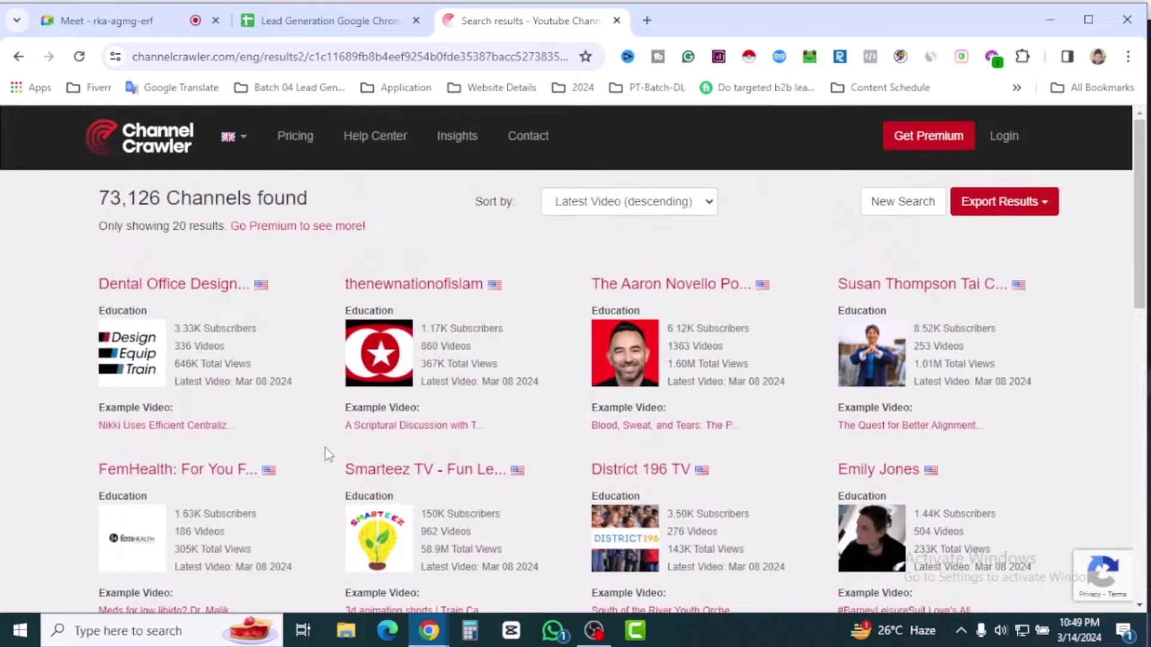
- Return to the Lead Generation Google Chrome Extensions spreadsheet and review the final extension entries, highlighting IG Scraper & Email Finder | LeadStal
{"action": "left_click", "coordinate": [308, 12]}
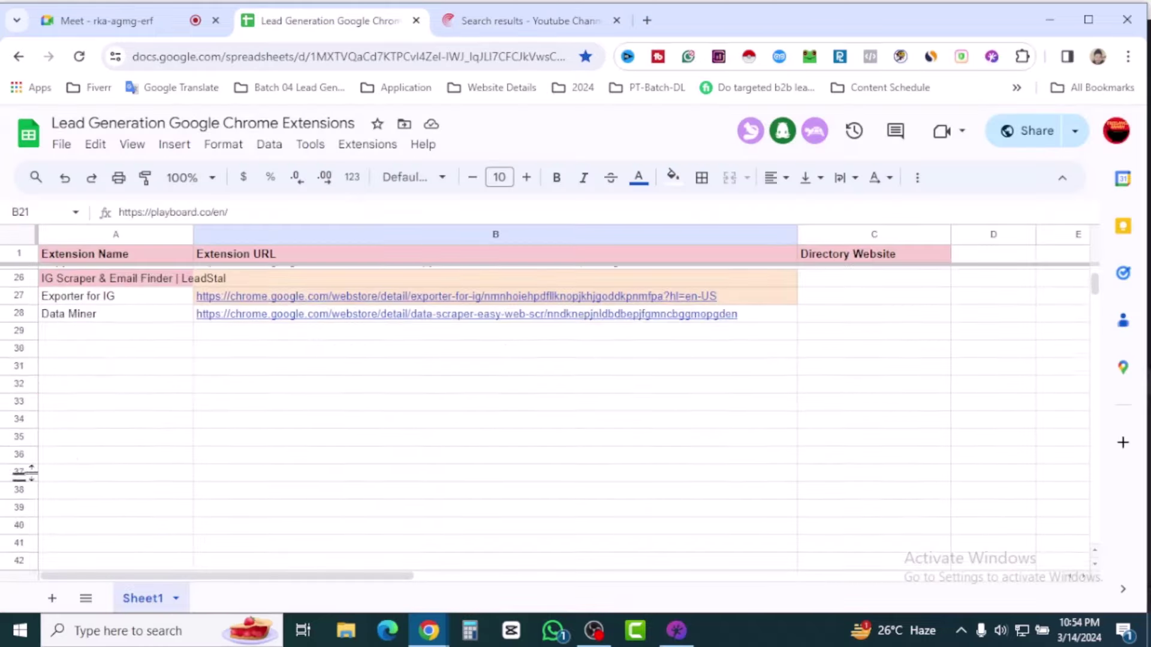
{"action": "scroll", "coordinate": [96, 456], "scroll_direction": "up", "scroll_amount": 8}
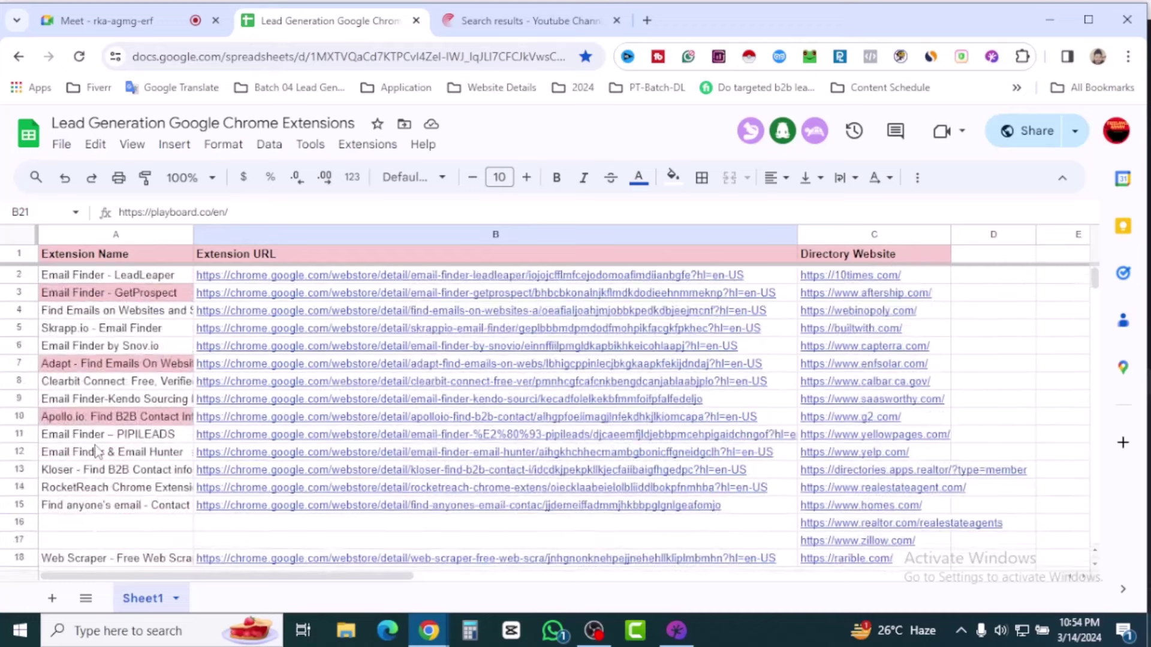
{"action": "scroll", "coordinate": [96, 455], "scroll_direction": "down", "scroll_amount": 5}
{"action": "left_click", "coordinate": [96, 459]}
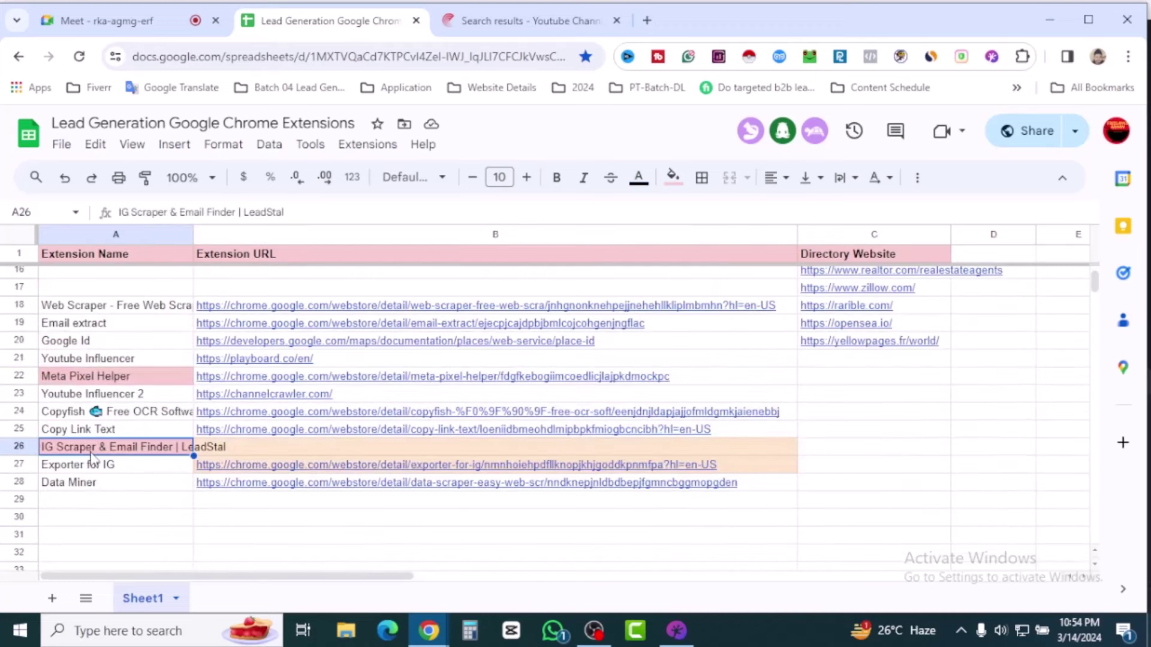
{"action": "left_click", "coordinate": [118, 507]}
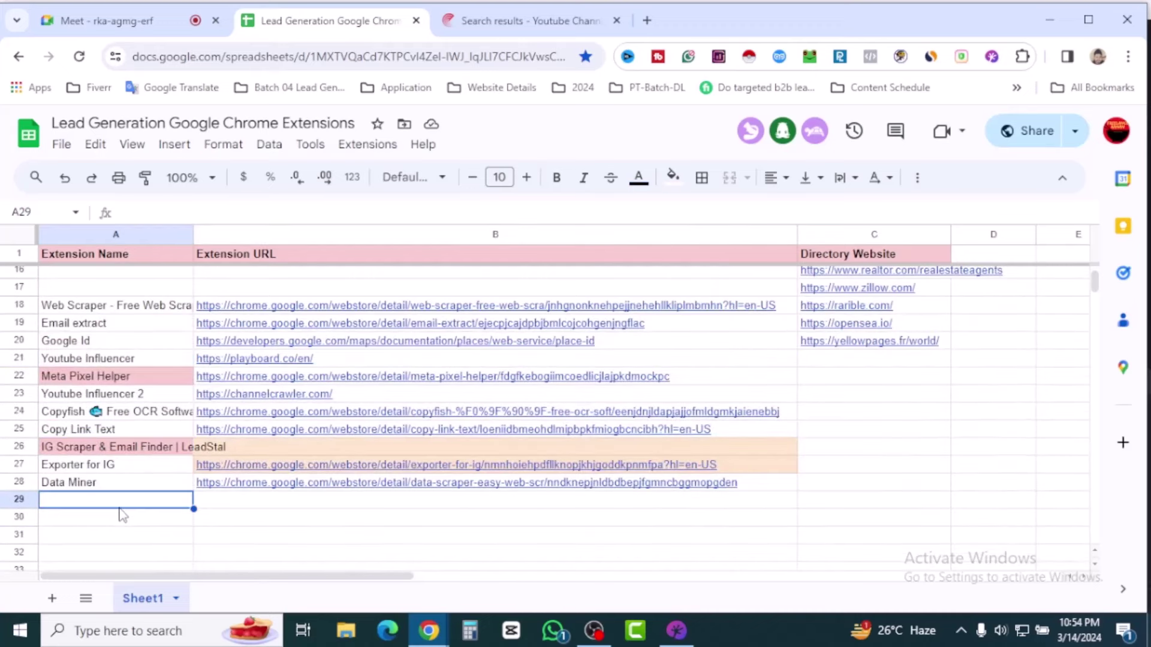
{"action": "left_click", "coordinate": [99, 450]}
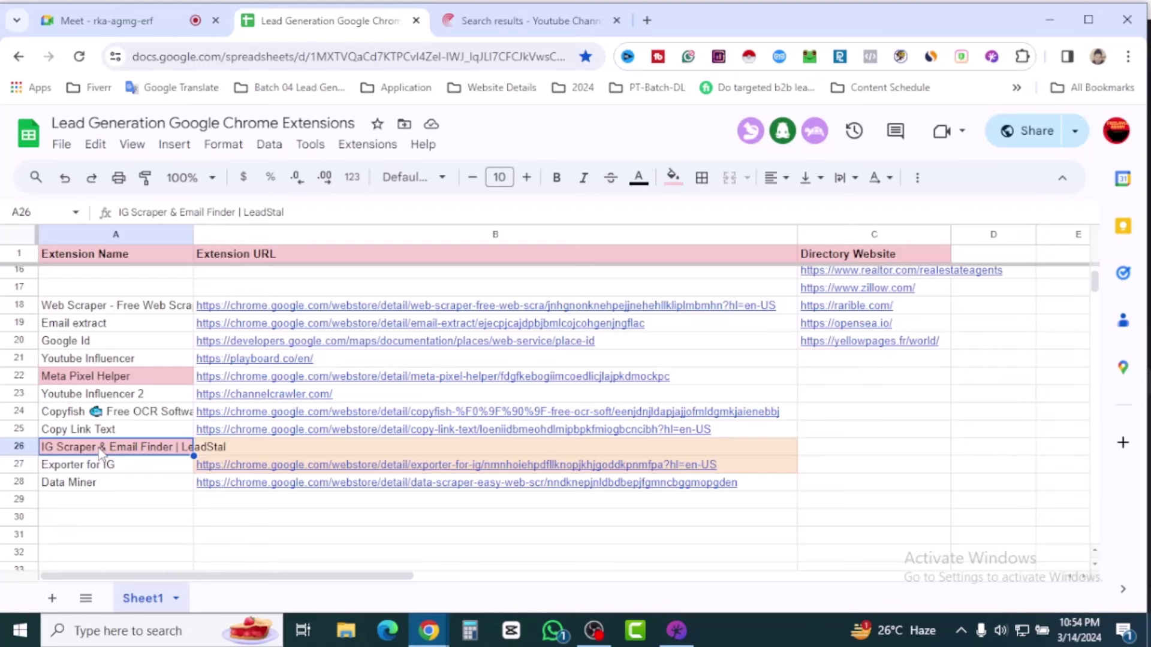
{"action": "left_click", "coordinate": [126, 518]}
{"action": "scroll", "coordinate": [129, 507], "scroll_direction": "up", "scroll_amount": 3}
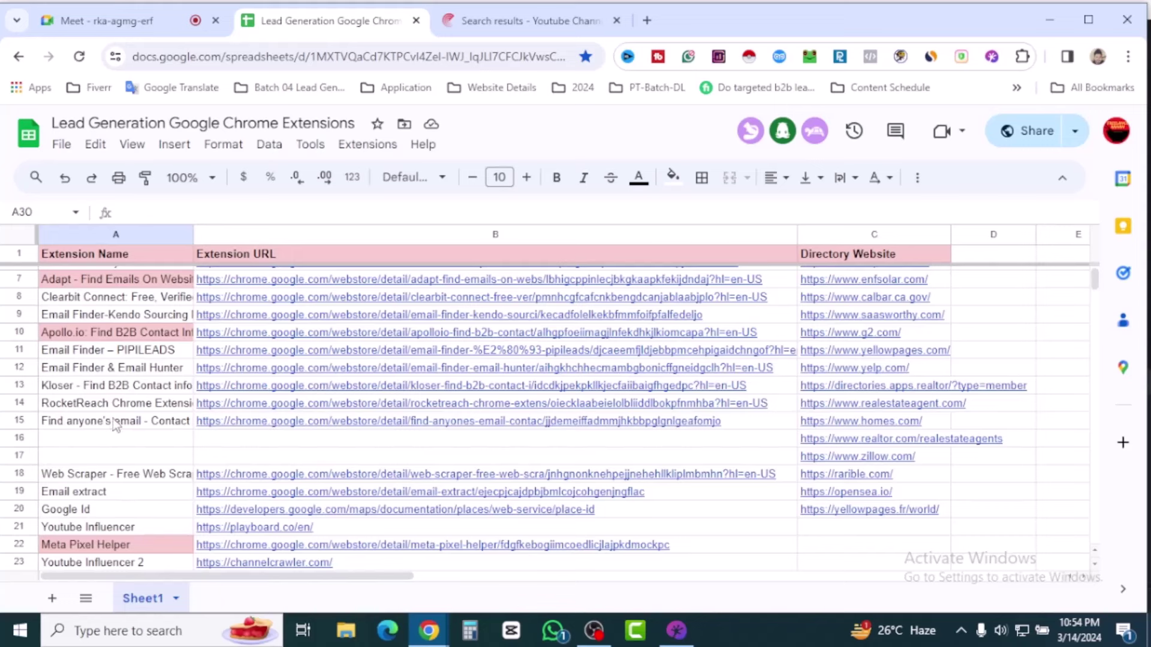
{"action": "scroll", "coordinate": [113, 418], "scroll_direction": "down", "scroll_amount": 3}
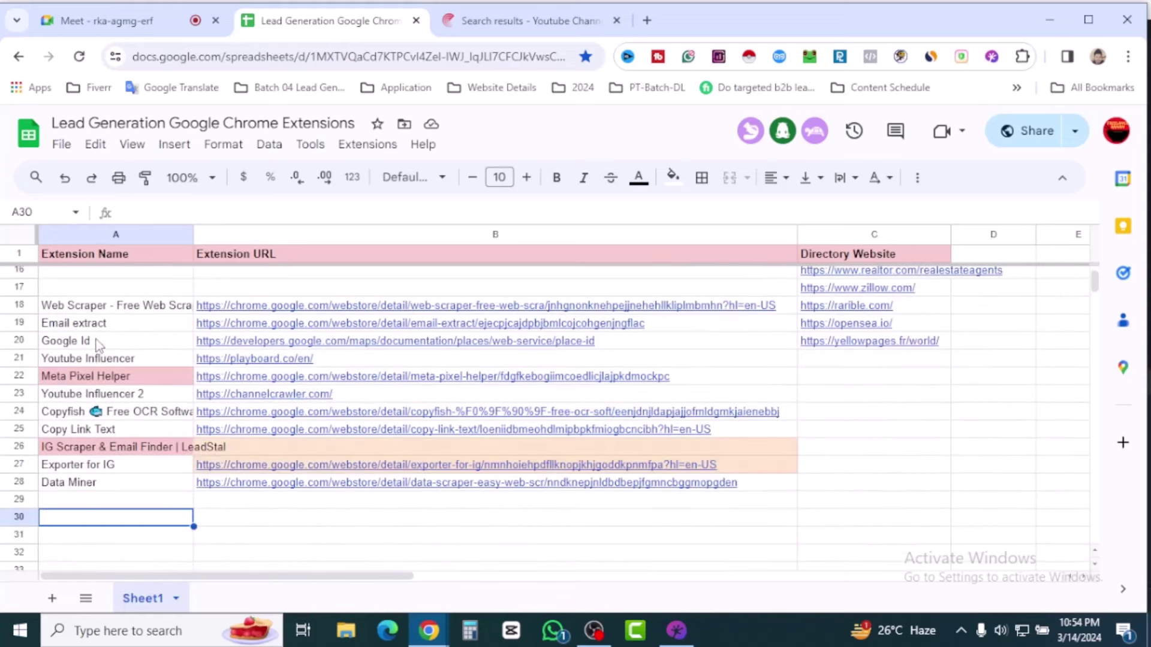
{"action": "left_click", "coordinate": [91, 554]}
{"action": "left_click", "coordinate": [111, 450]}
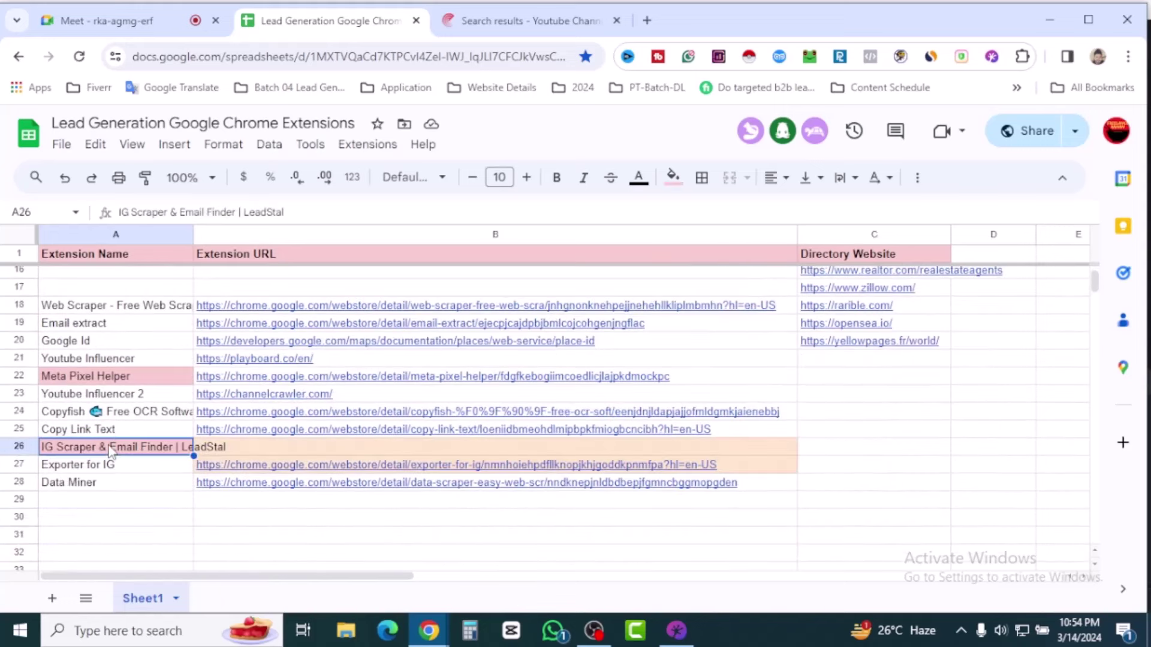
{"action": "left_click", "coordinate": [112, 534]}
- Review the email finder extensions in the list, highlighting the Apollo.io and Find anyone's email - Contact Out entries
{"action": "scroll", "coordinate": [114, 527], "scroll_direction": "up", "scroll_amount": 5}
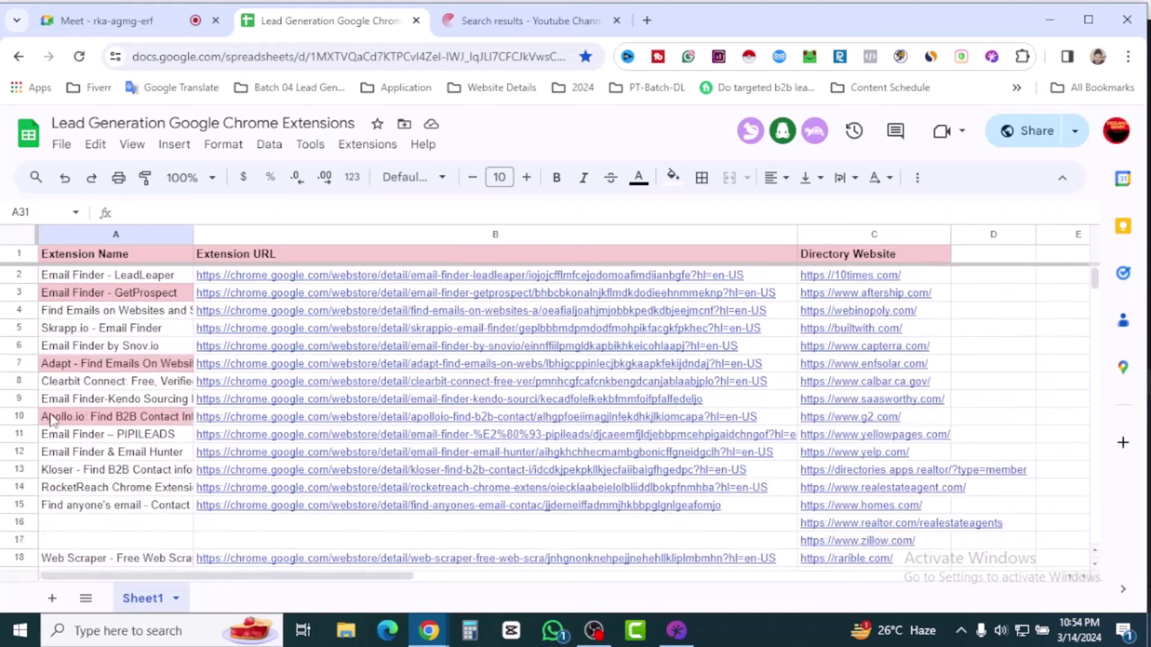
{"action": "left_click", "coordinate": [121, 422]}
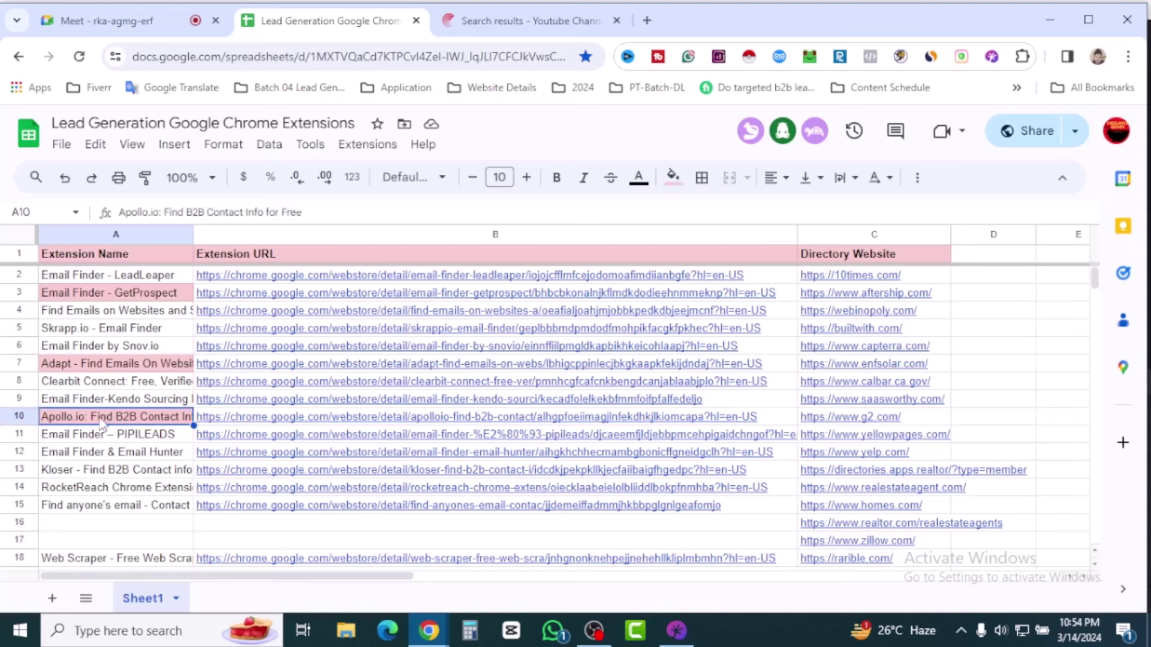
{"action": "scroll", "coordinate": [114, 432], "scroll_direction": "down", "scroll_amount": 6}
{"action": "scroll", "coordinate": [137, 464], "scroll_direction": "up", "scroll_amount": 6}
{"action": "left_click", "coordinate": [95, 507]}
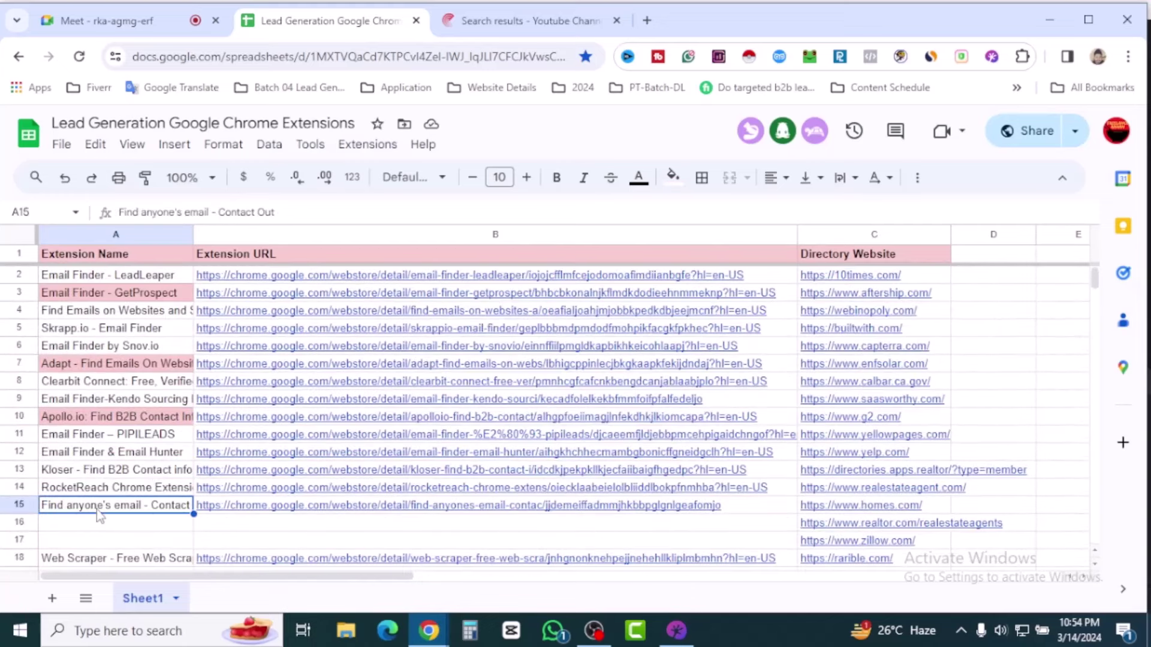
{"action": "scroll", "coordinate": [139, 430], "scroll_direction": "down", "scroll_amount": 5}
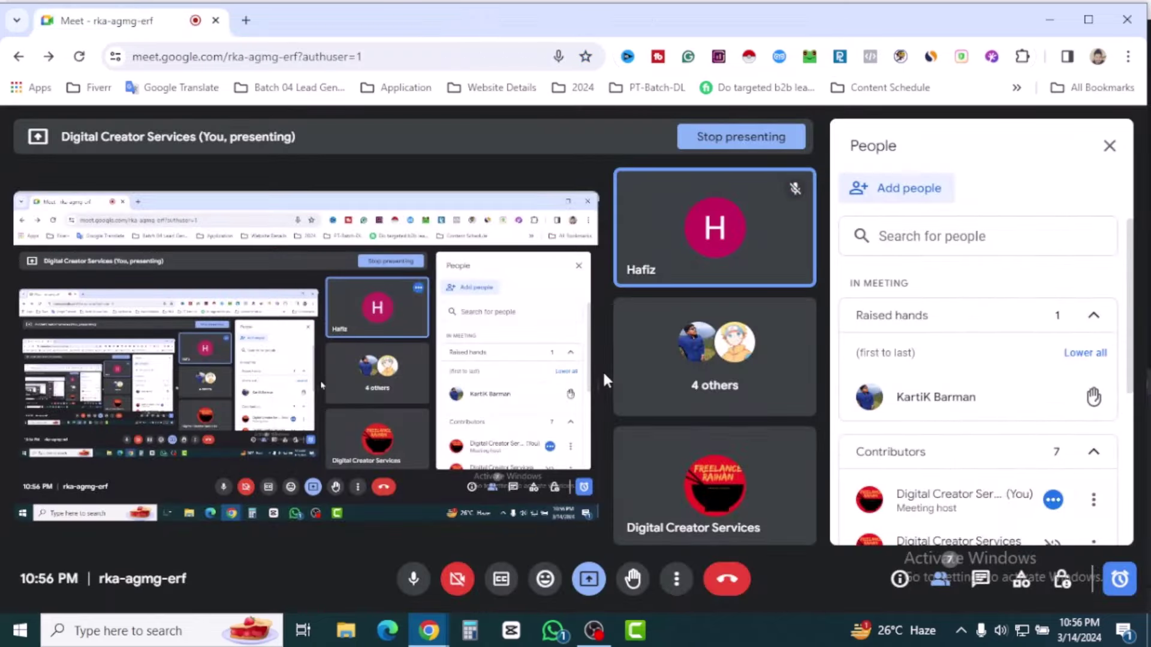